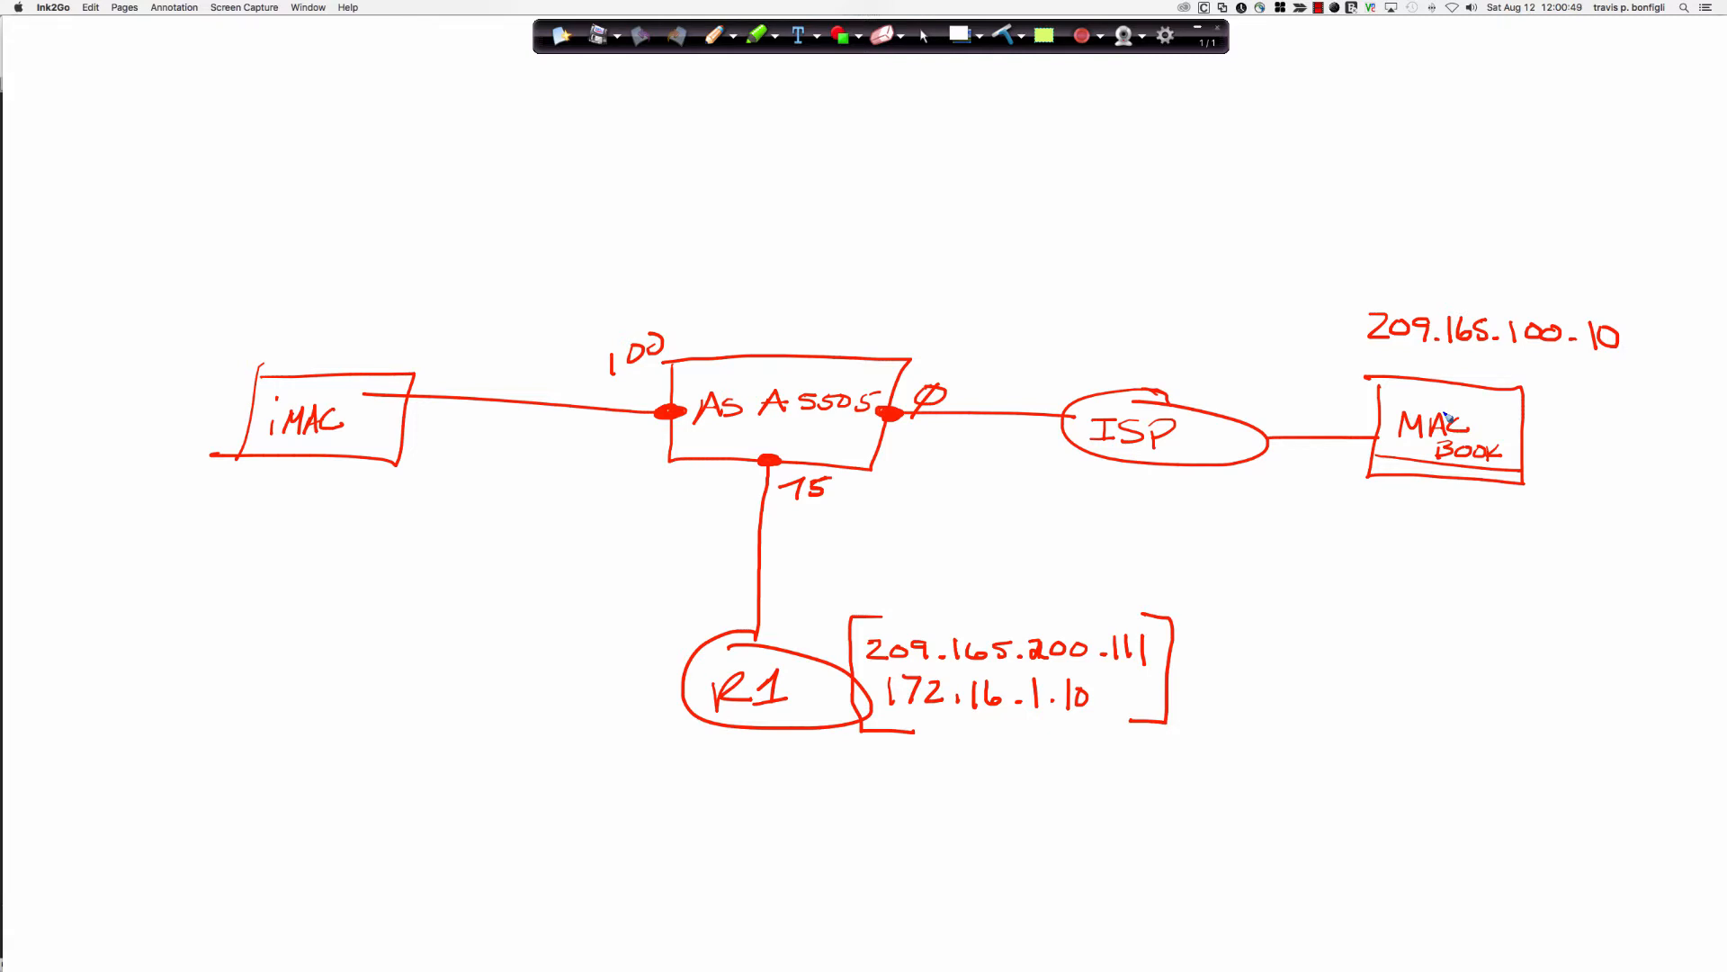
Write EXEC/ENG and ARGENTINA under the MacBook and draw a wavy boundary through the ASA.
mouse_move(1411, 494)
left_mouse_down()
mouse_move(1451, 527)
mouse_move(1453, 501)
mouse_move(1554, 529)
mouse_move(1589, 503)
mouse_move(1619, 519)
left_mouse_up()
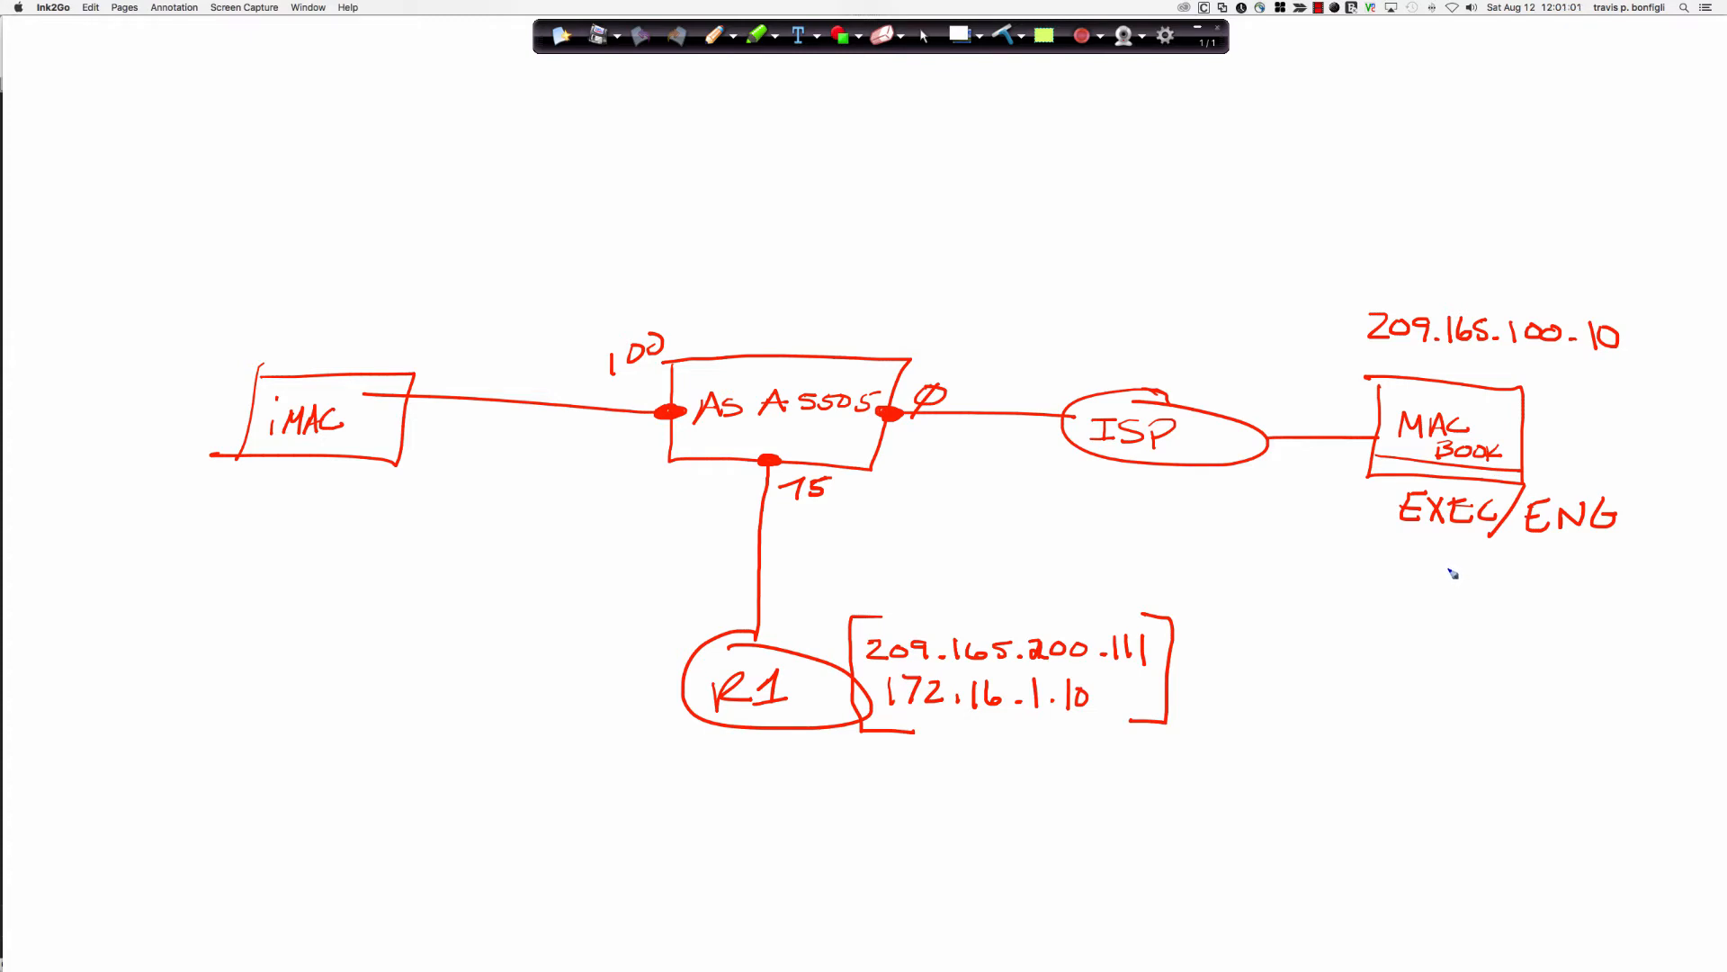
mouse_move(1452, 572)
left_mouse_down()
mouse_move(1521, 594)
mouse_move(1646, 567)
mouse_move(1662, 585)
mouse_move(1718, 575)
left_mouse_up()
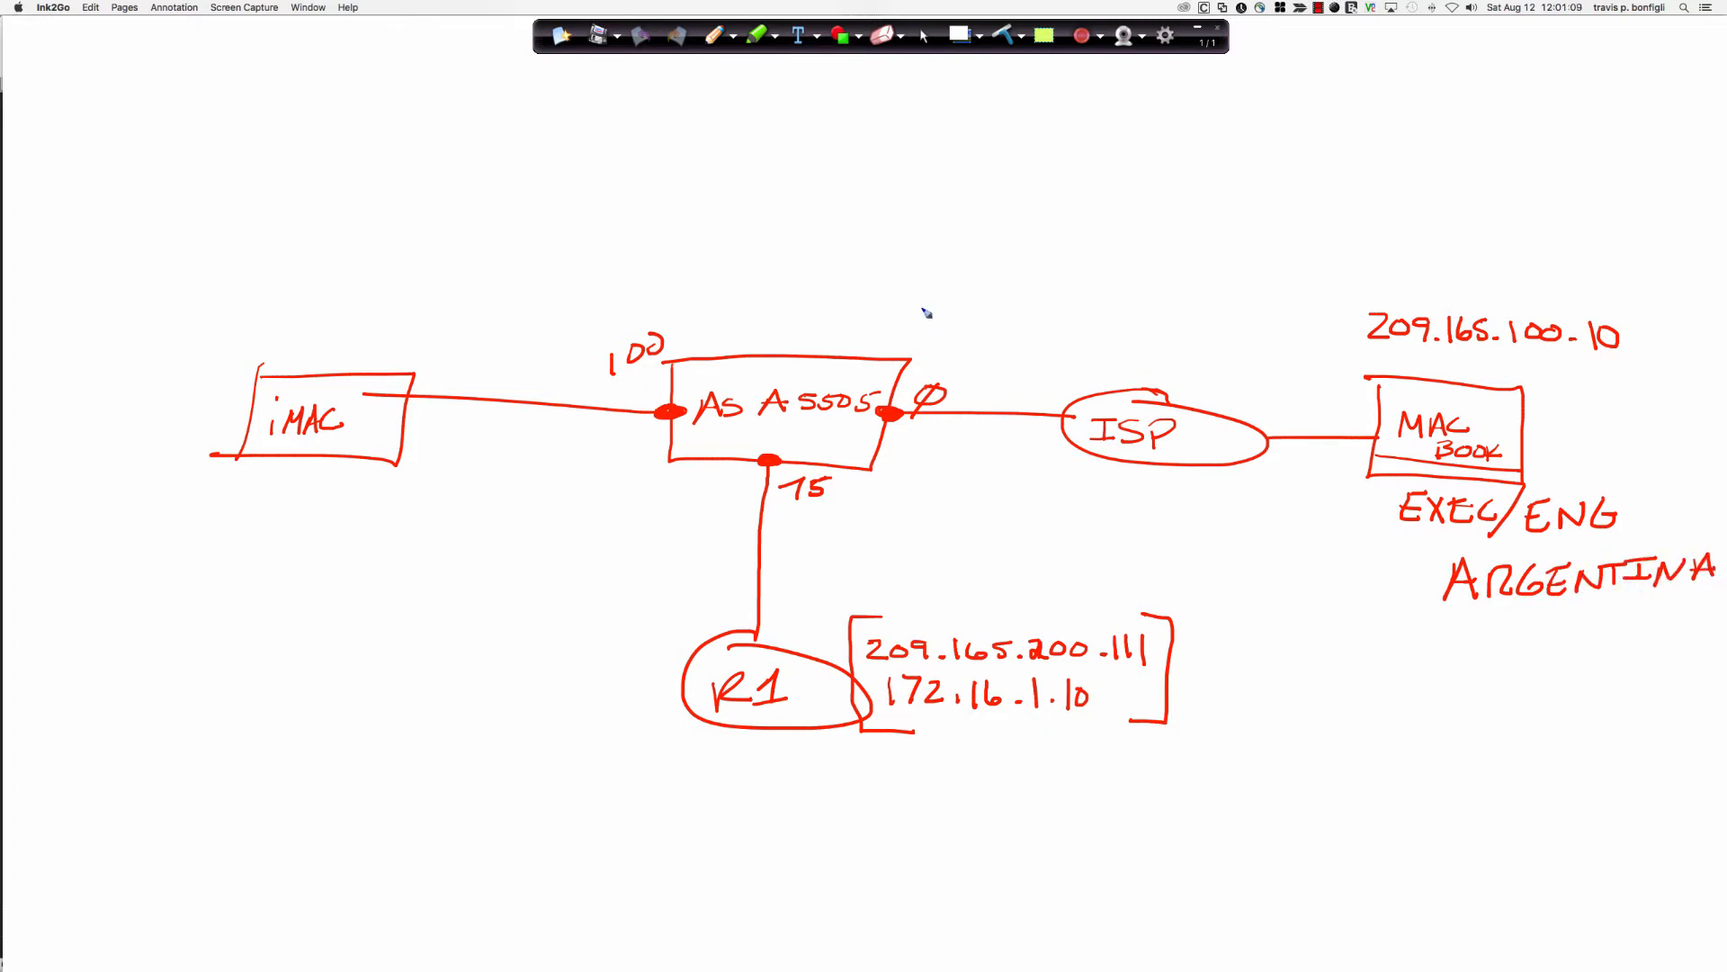
mouse_move(622, 107)
left_mouse_down()
mouse_move(873, 427)
mouse_move(1116, 581)
mouse_move(1218, 765)
mouse_move(1206, 871)
left_mouse_up()
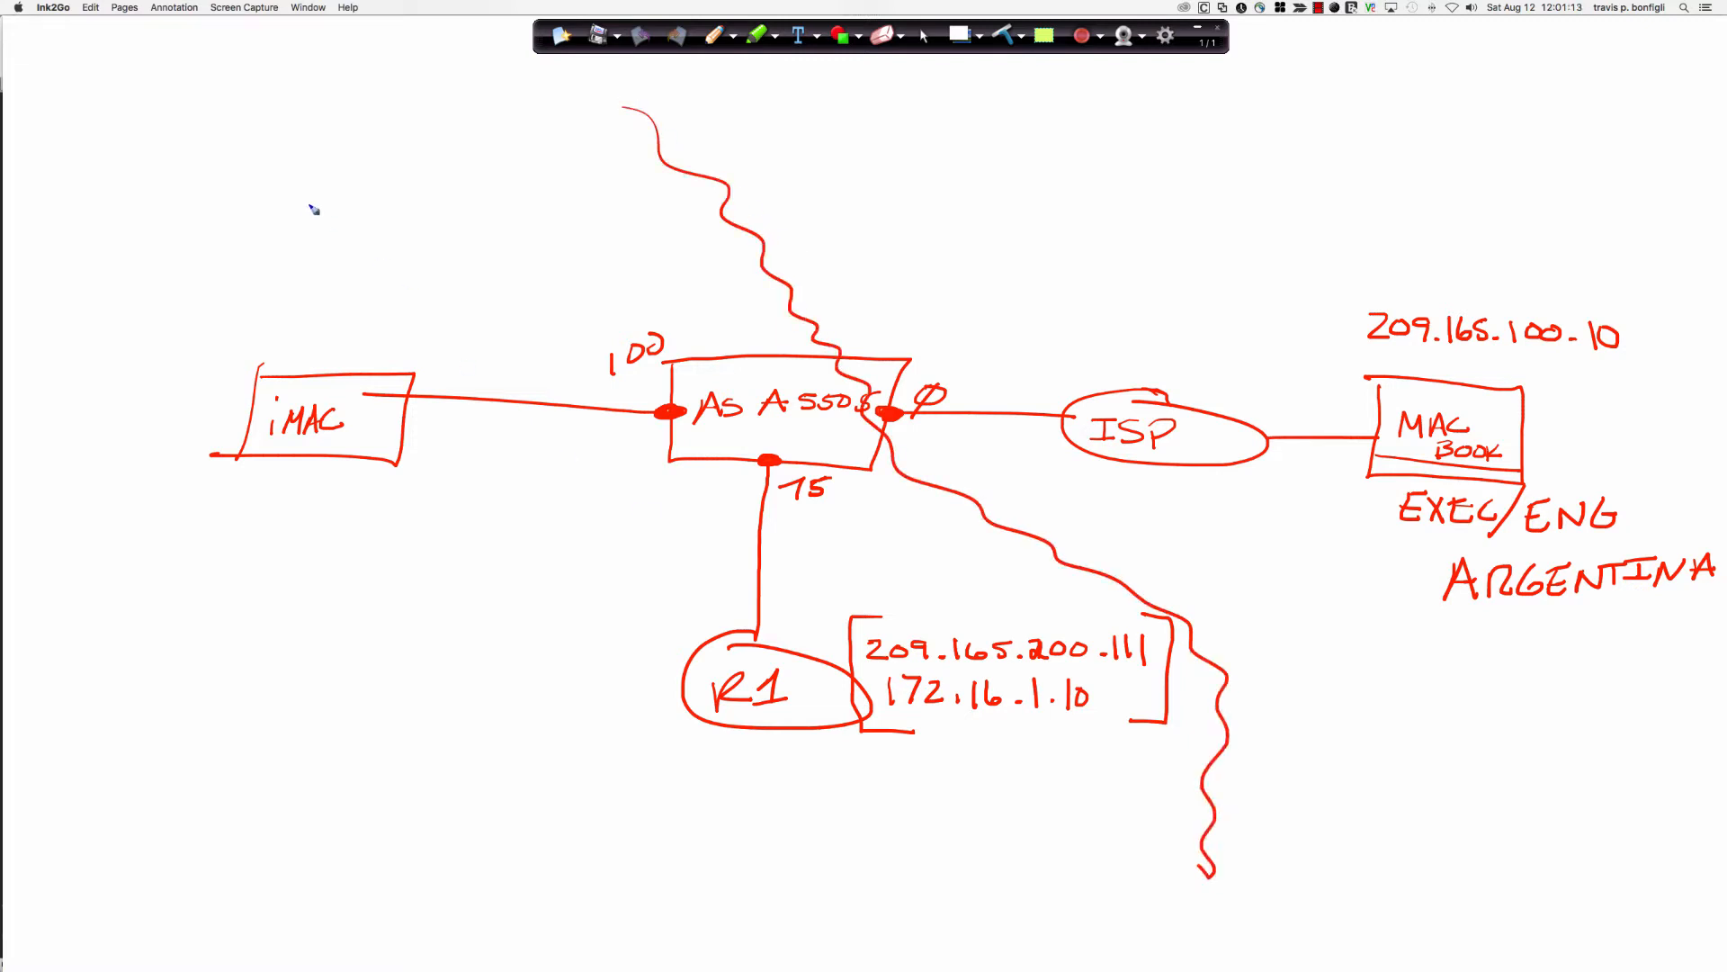
Write CORP above the iMac, mark the ASA's 100 interface inside, and label DMZ and WWW at R1.
mouse_move(382, 236)
left_mouse_down()
mouse_move(385, 263)
mouse_move(414, 232)
left_mouse_up()
mouse_move(438, 232)
left_mouse_down()
mouse_move(440, 256)
mouse_move(482, 241)
left_mouse_up()
left_click_drag(490, 216, 502, 233)
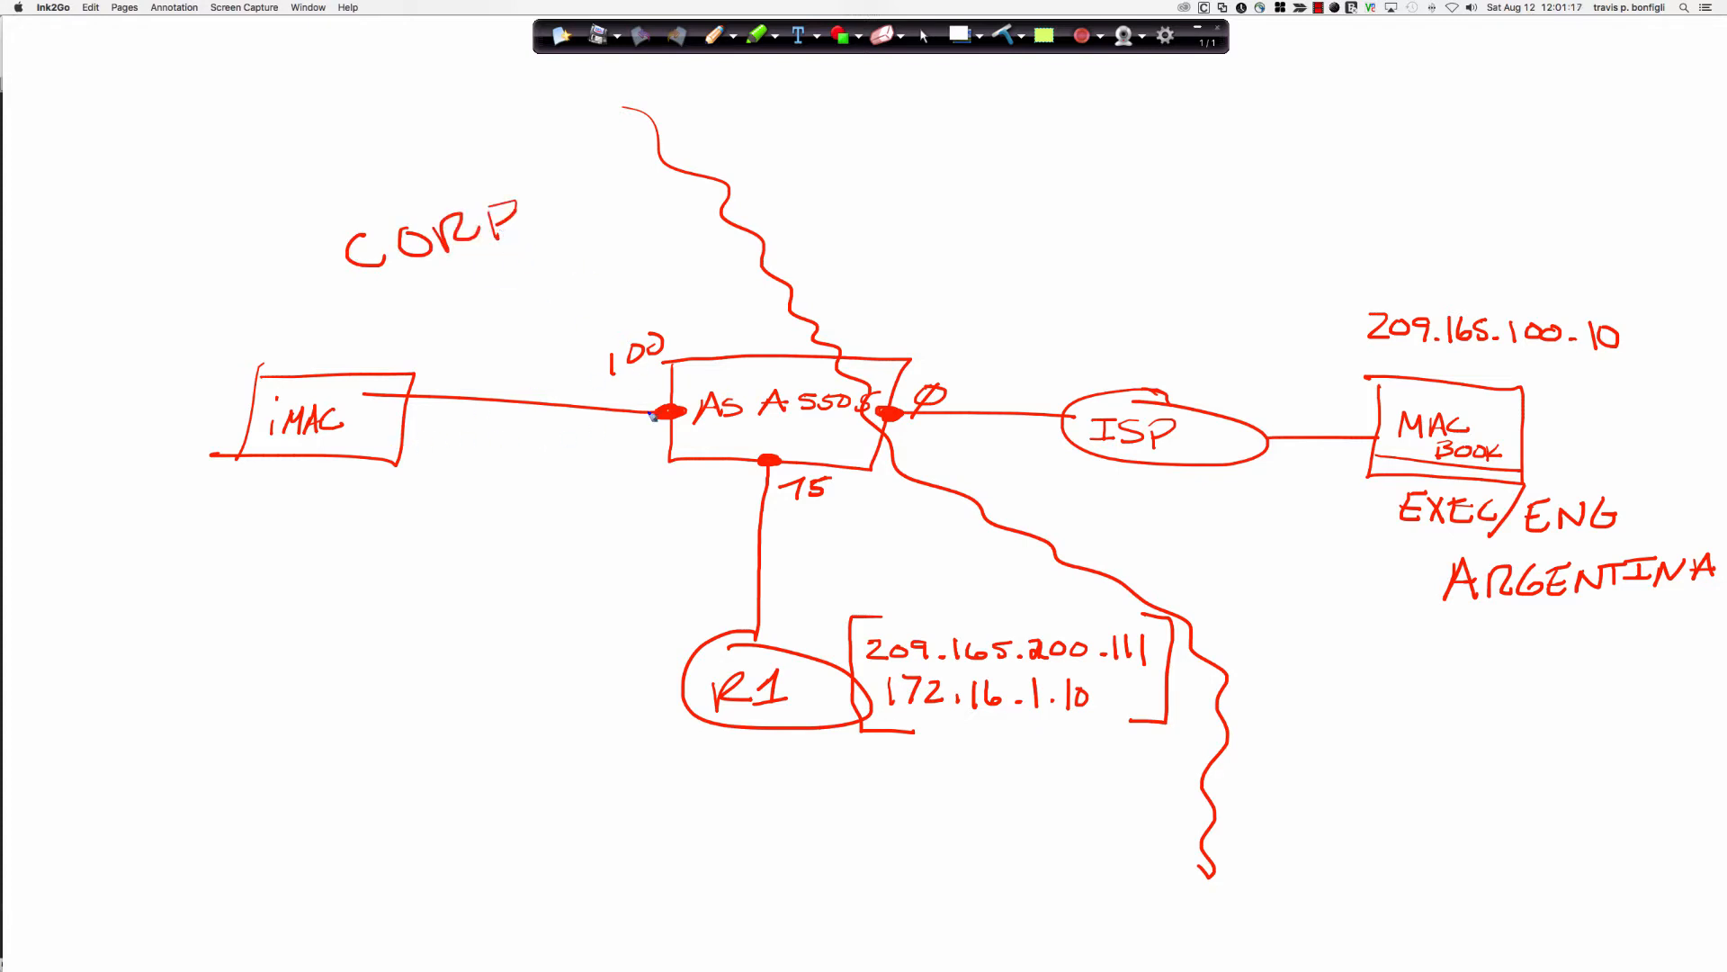
left_click_drag(631, 378, 659, 374)
left_click_drag(645, 378, 660, 396)
left_click_drag(695, 488, 696, 525)
mouse_move(685, 489)
left_mouse_down()
mouse_move(698, 525)
mouse_move(760, 520)
left_mouse_up()
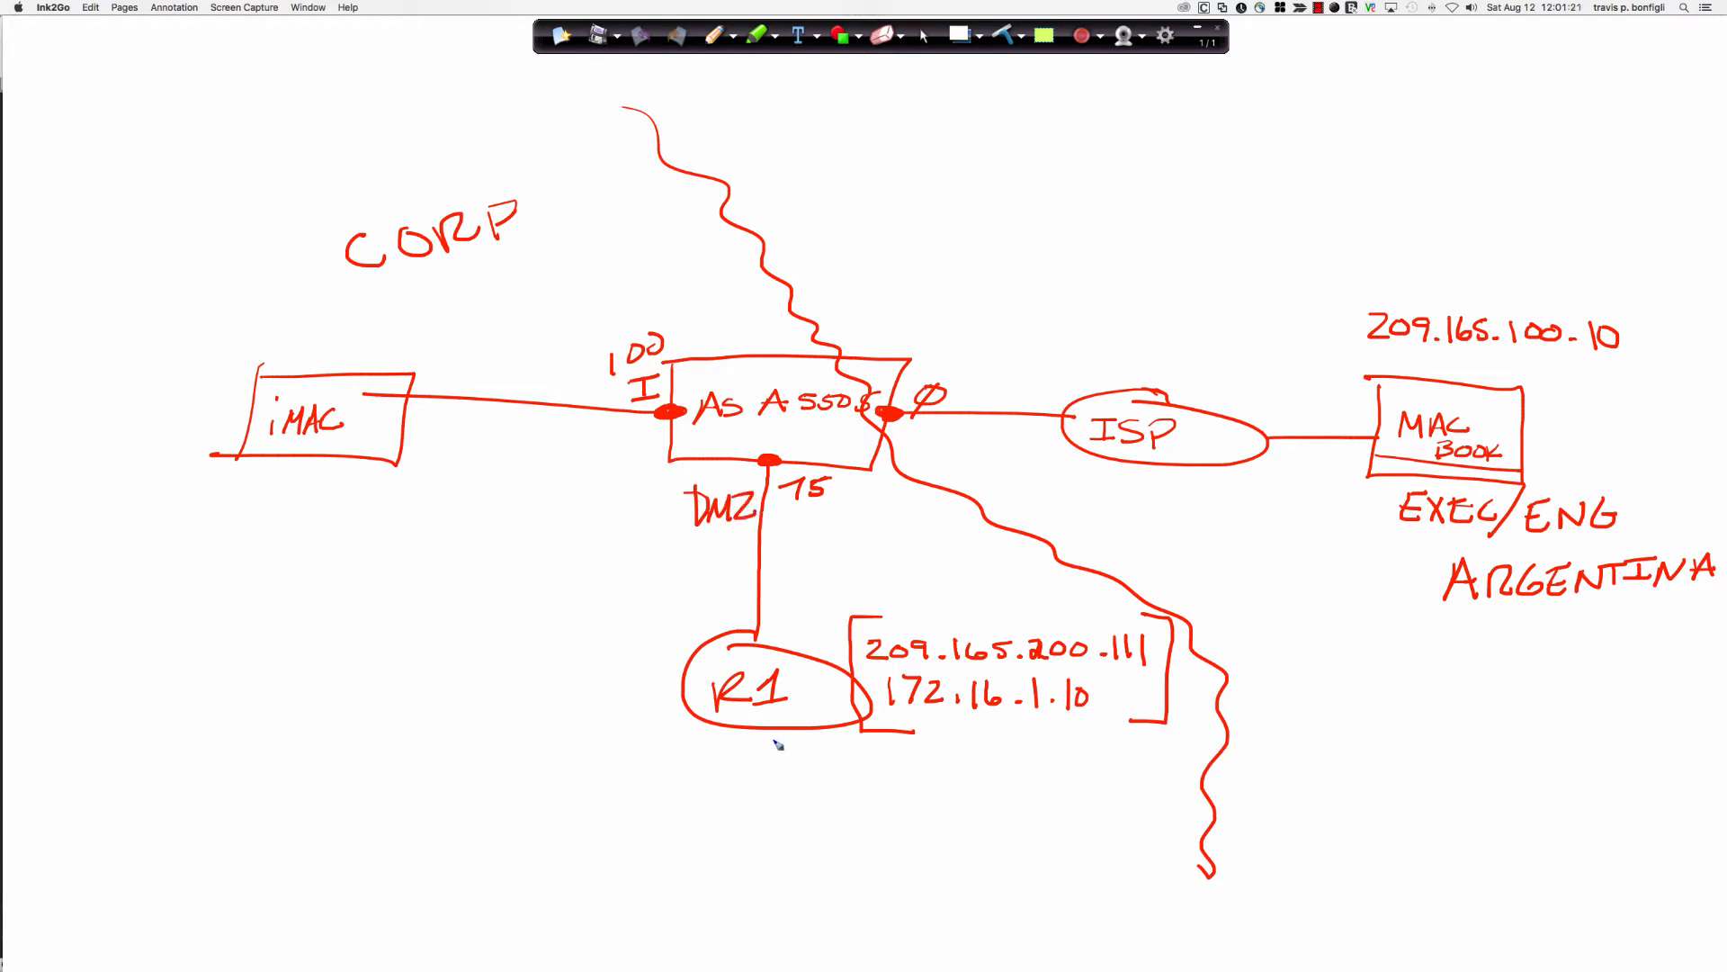
left_click_drag(695, 752, 807, 752)
Change R1's last octet from 111 to 10, underline WWW, and bracket 209.165.100.10.
mouse_move(1144, 636)
left_mouse_down()
mouse_move(1117, 638)
mouse_move(1141, 661)
left_mouse_up()
mouse_move(1116, 604)
left_mouse_down()
mouse_move(1114, 630)
mouse_move(1129, 616)
left_mouse_up()
mouse_move(698, 789)
left_mouse_down()
mouse_move(753, 788)
mouse_move(765, 806)
mouse_move(745, 814)
left_mouse_up()
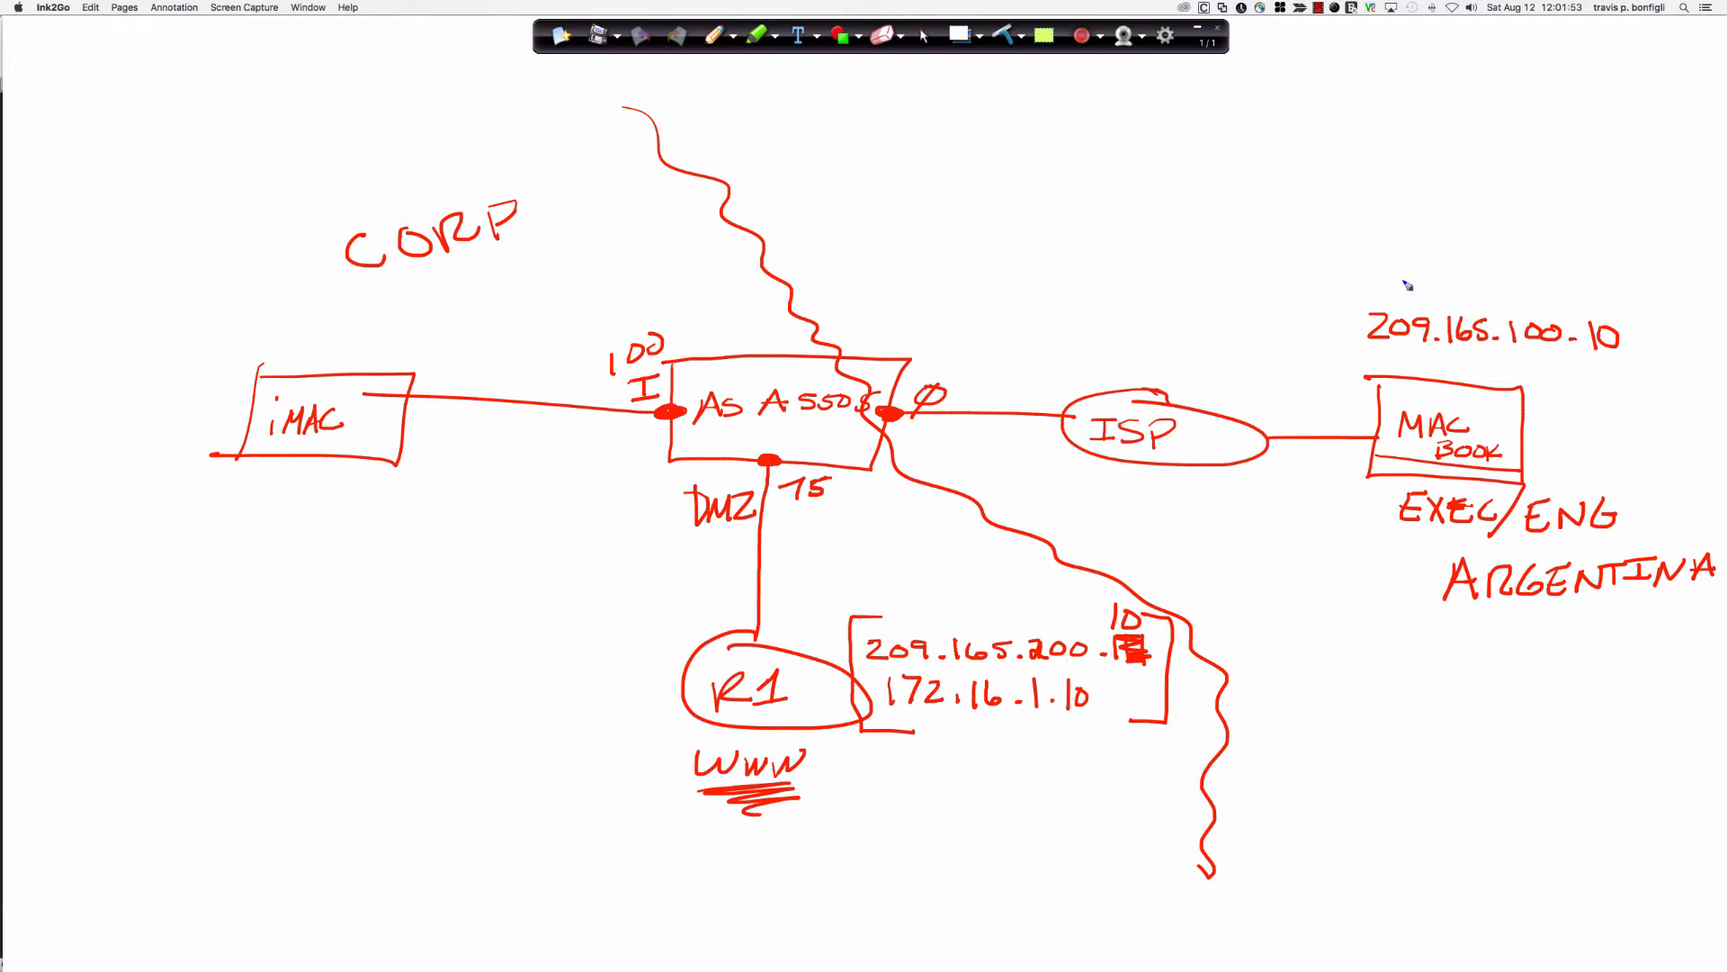
mouse_move(1396, 285)
left_mouse_down()
mouse_move(1343, 322)
mouse_move(1376, 351)
left_mouse_up()
left_click_drag(1588, 295, 1594, 368)
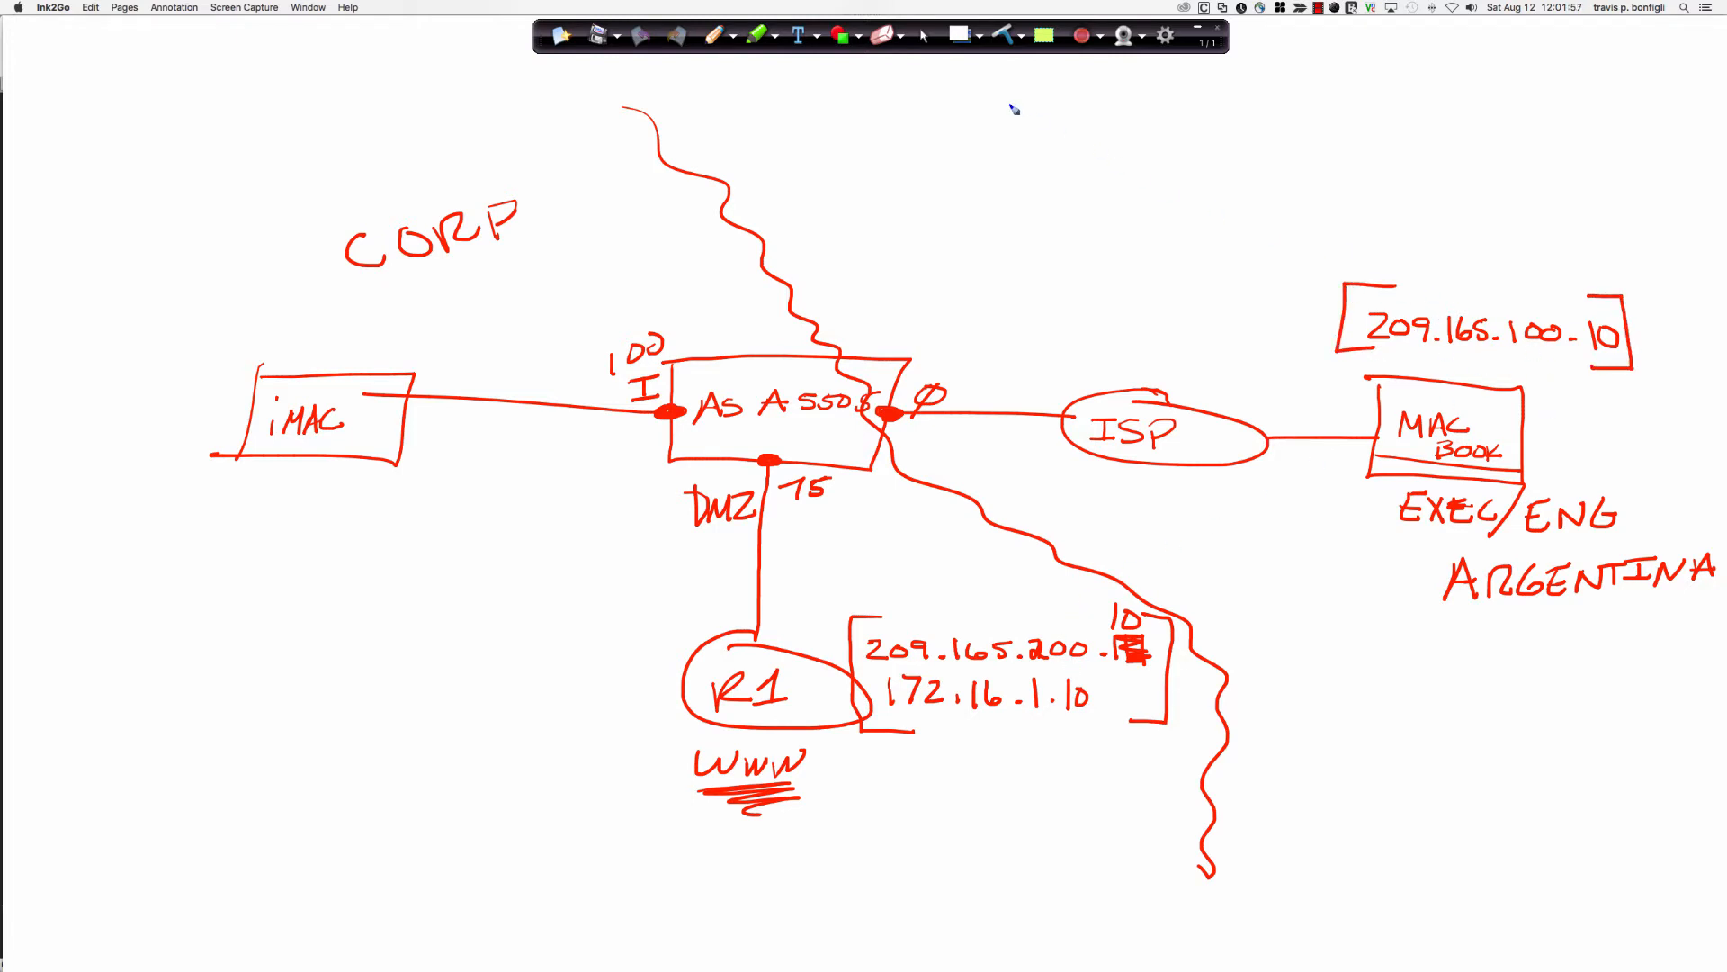
Switch Ink2Go to cursor and transparent mode and bring ASDM to the front.
left_click(924, 36)
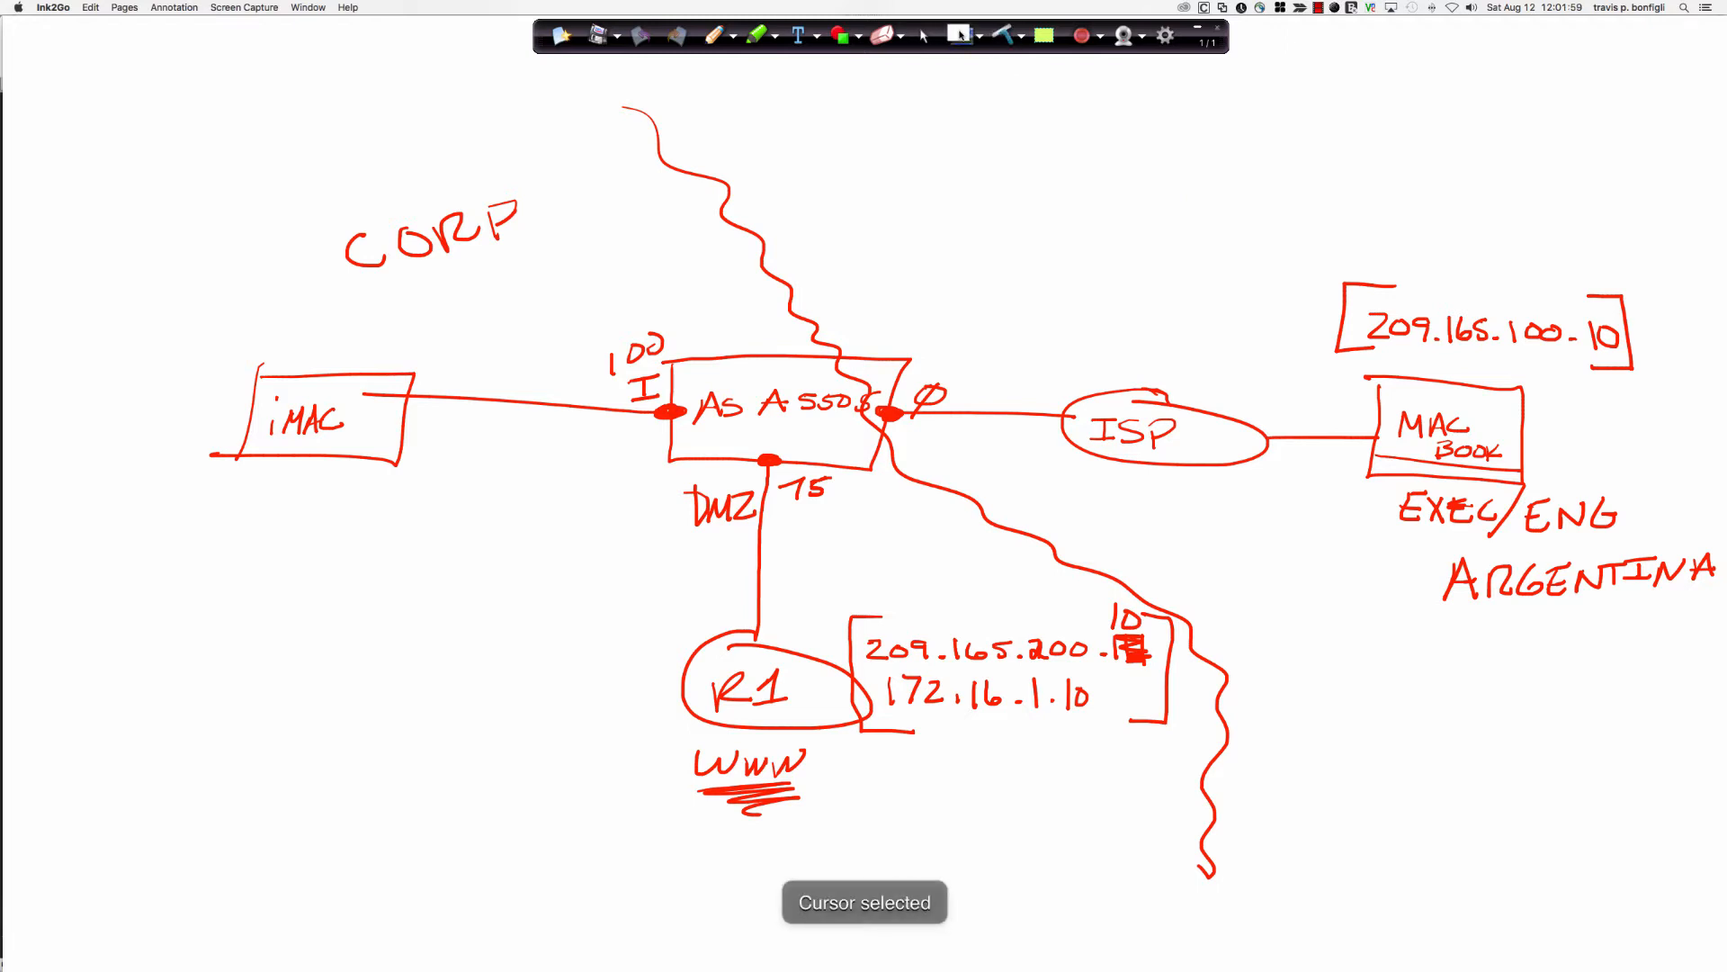
left_click(959, 35)
left_click(700, 295)
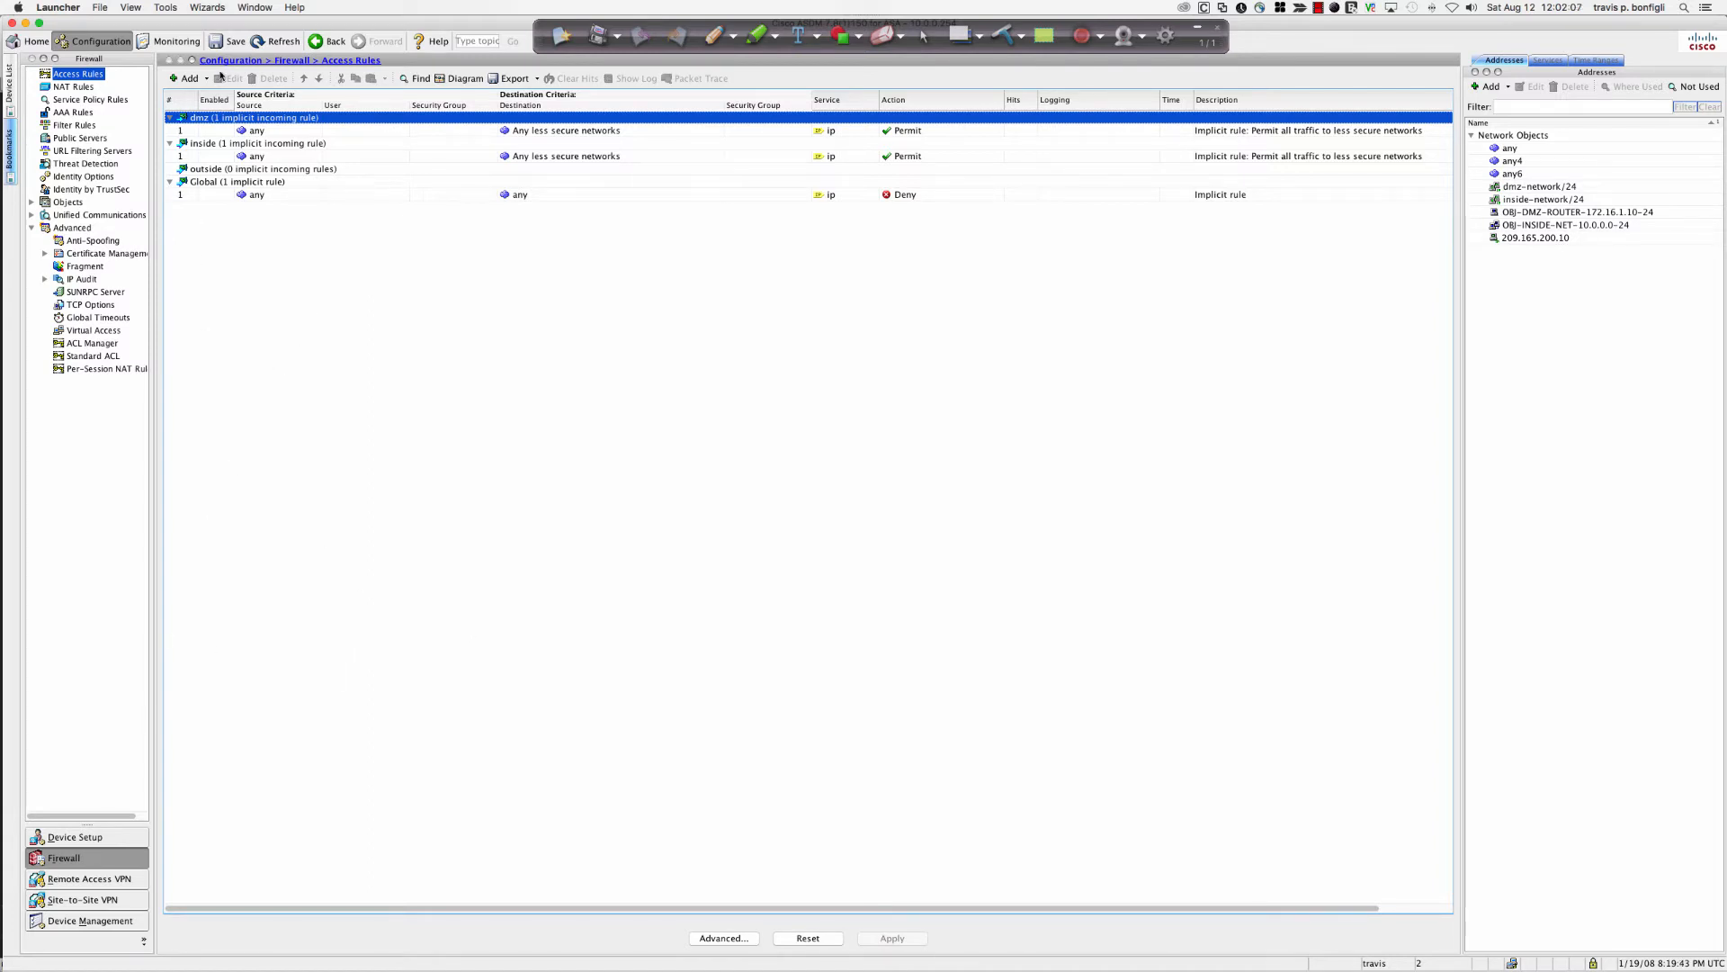
Launch the Clientless SSL VPN Wizard from Wizards > VPN Wizards.
left_click(208, 8)
mouse_move(211, 38)
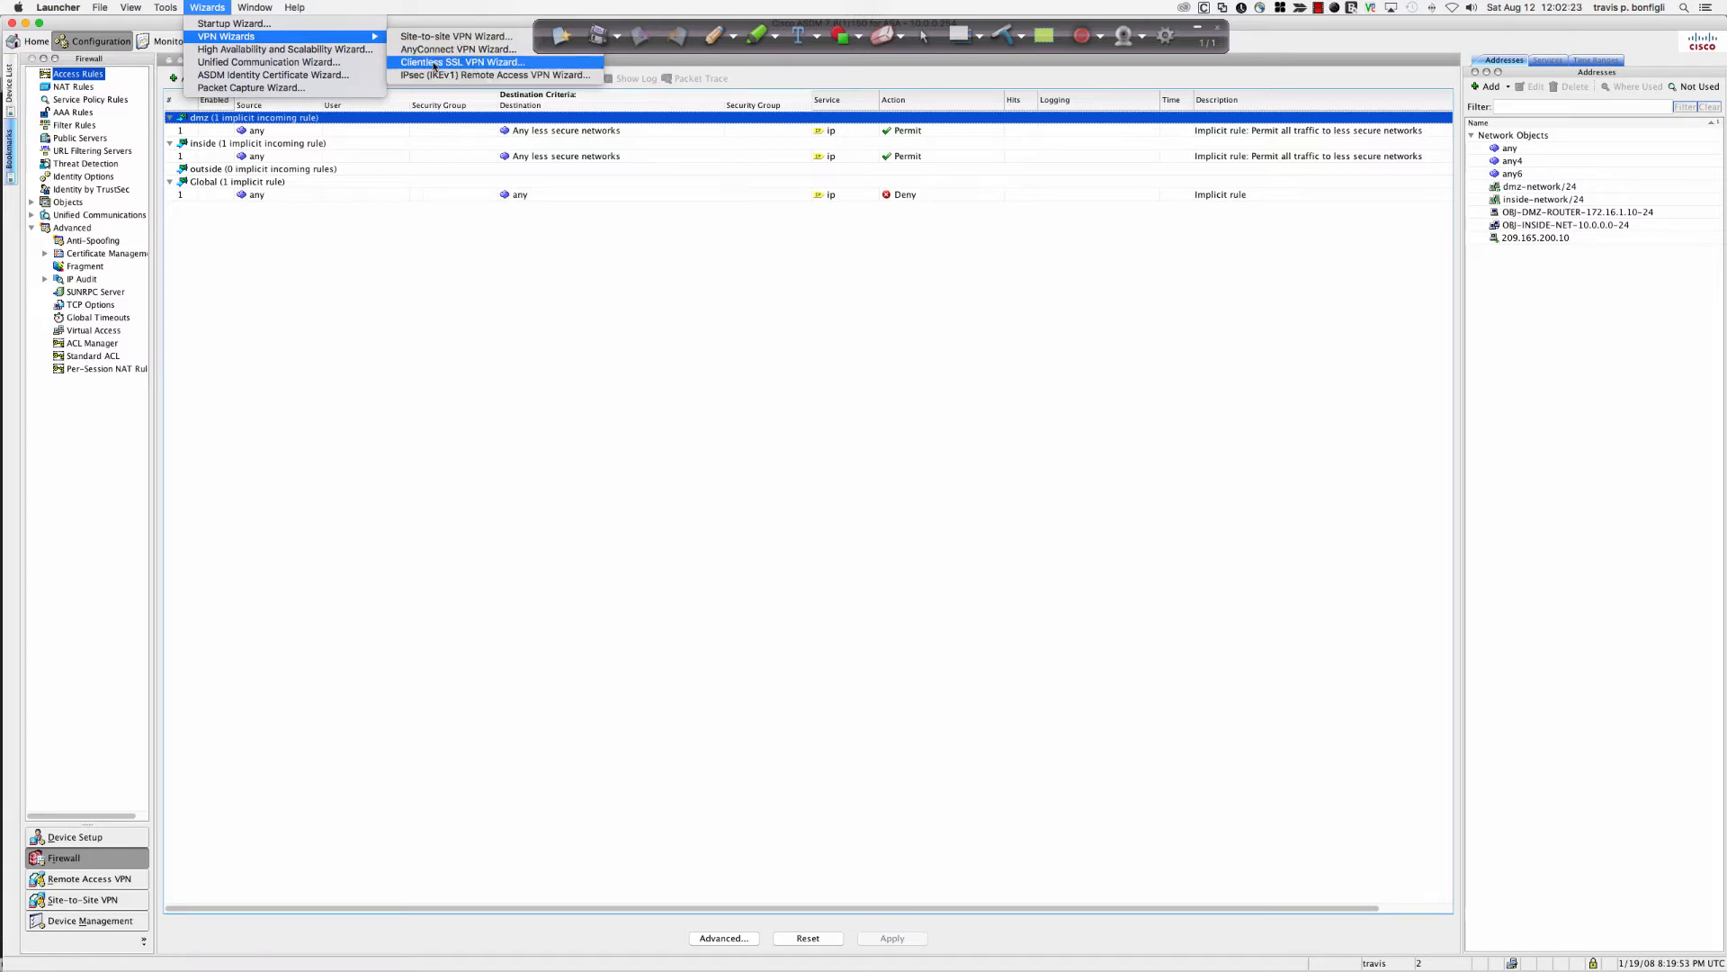
left_click(493, 66)
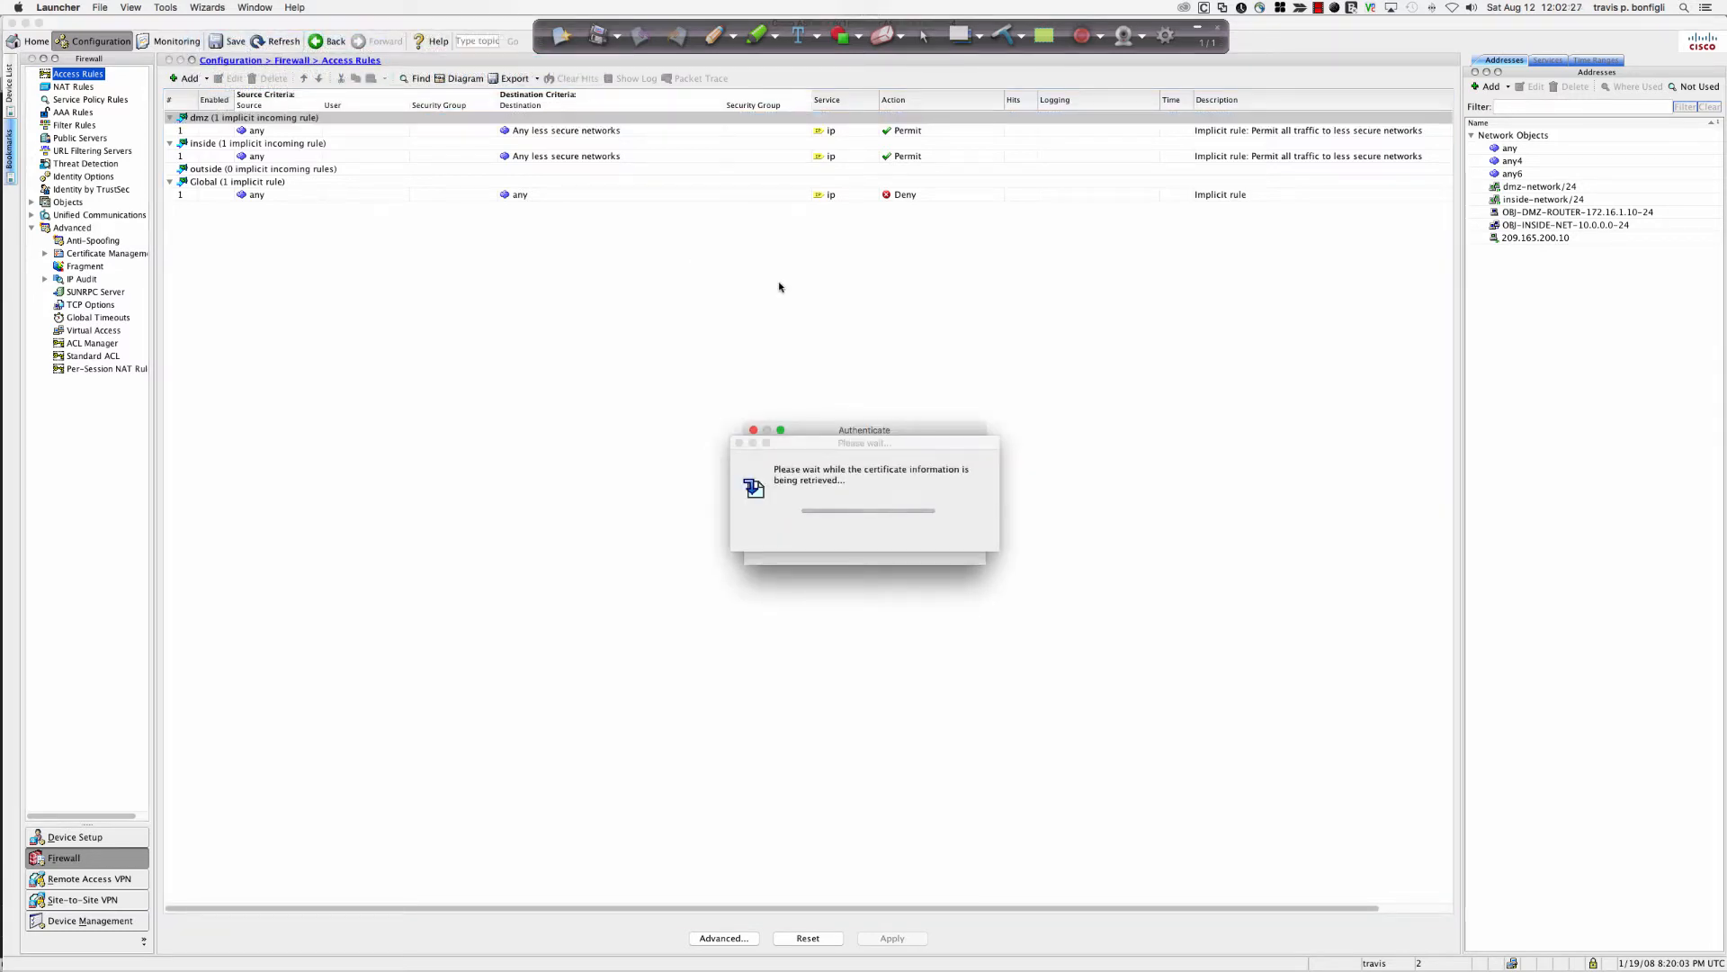
Submit the ASDM login password and advance the SSL VPN Wizard past Step 1.
left_click(843, 516)
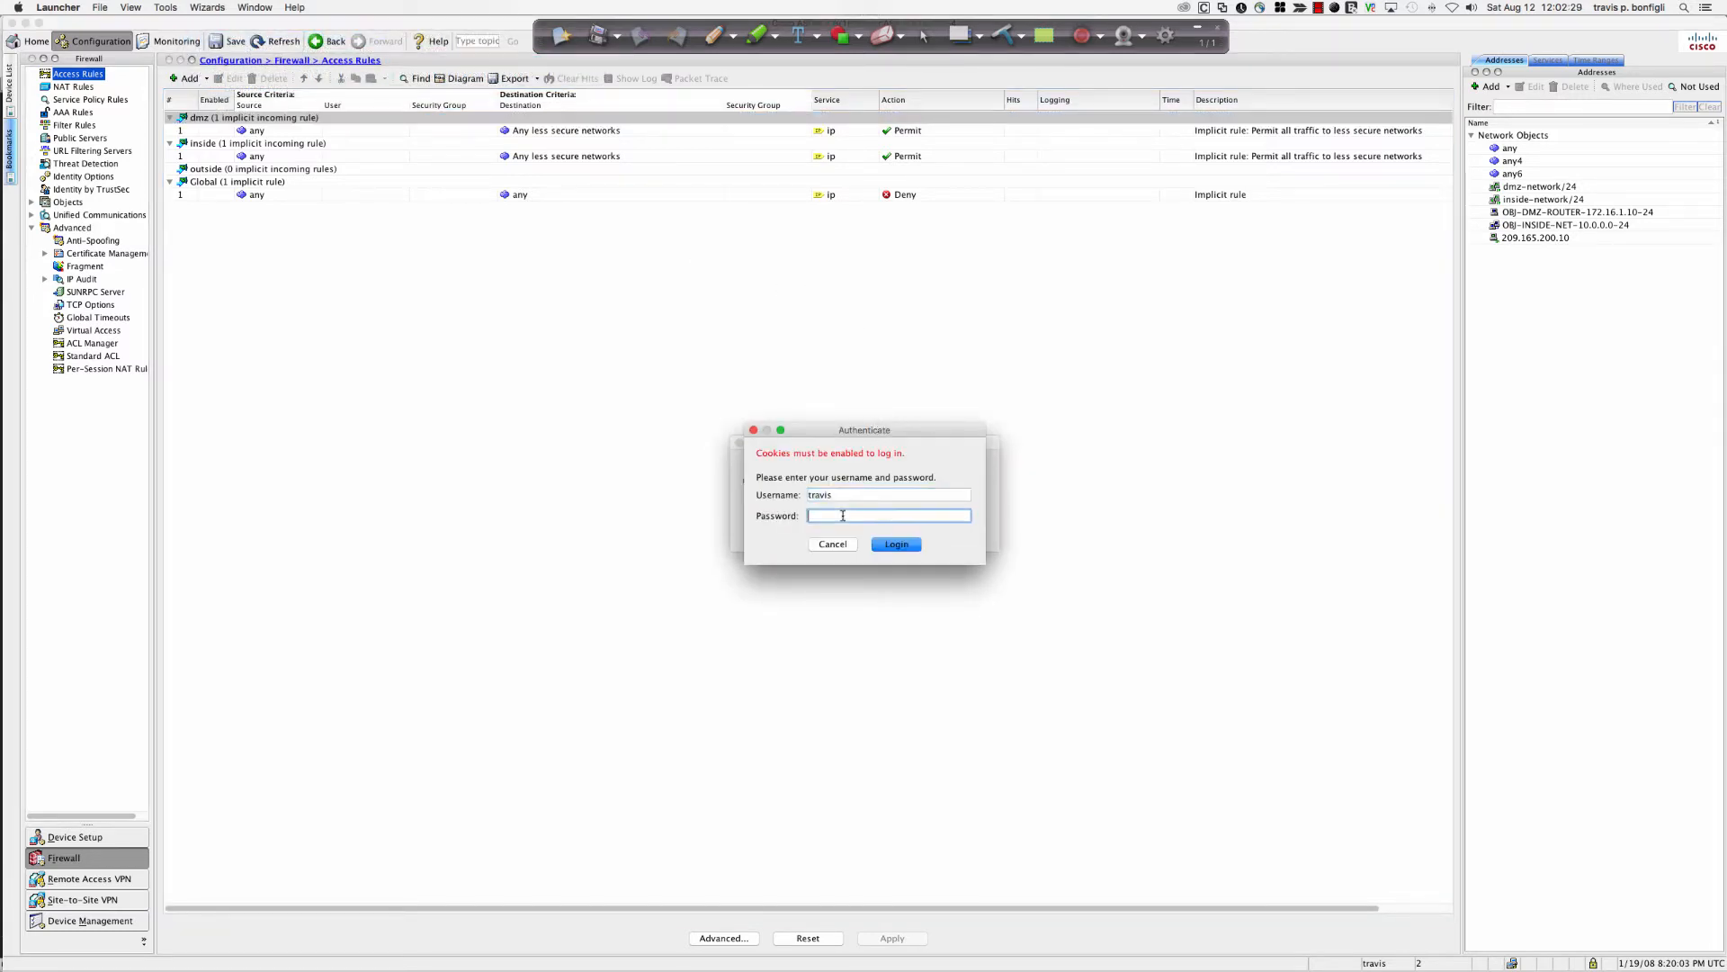
key("Return")
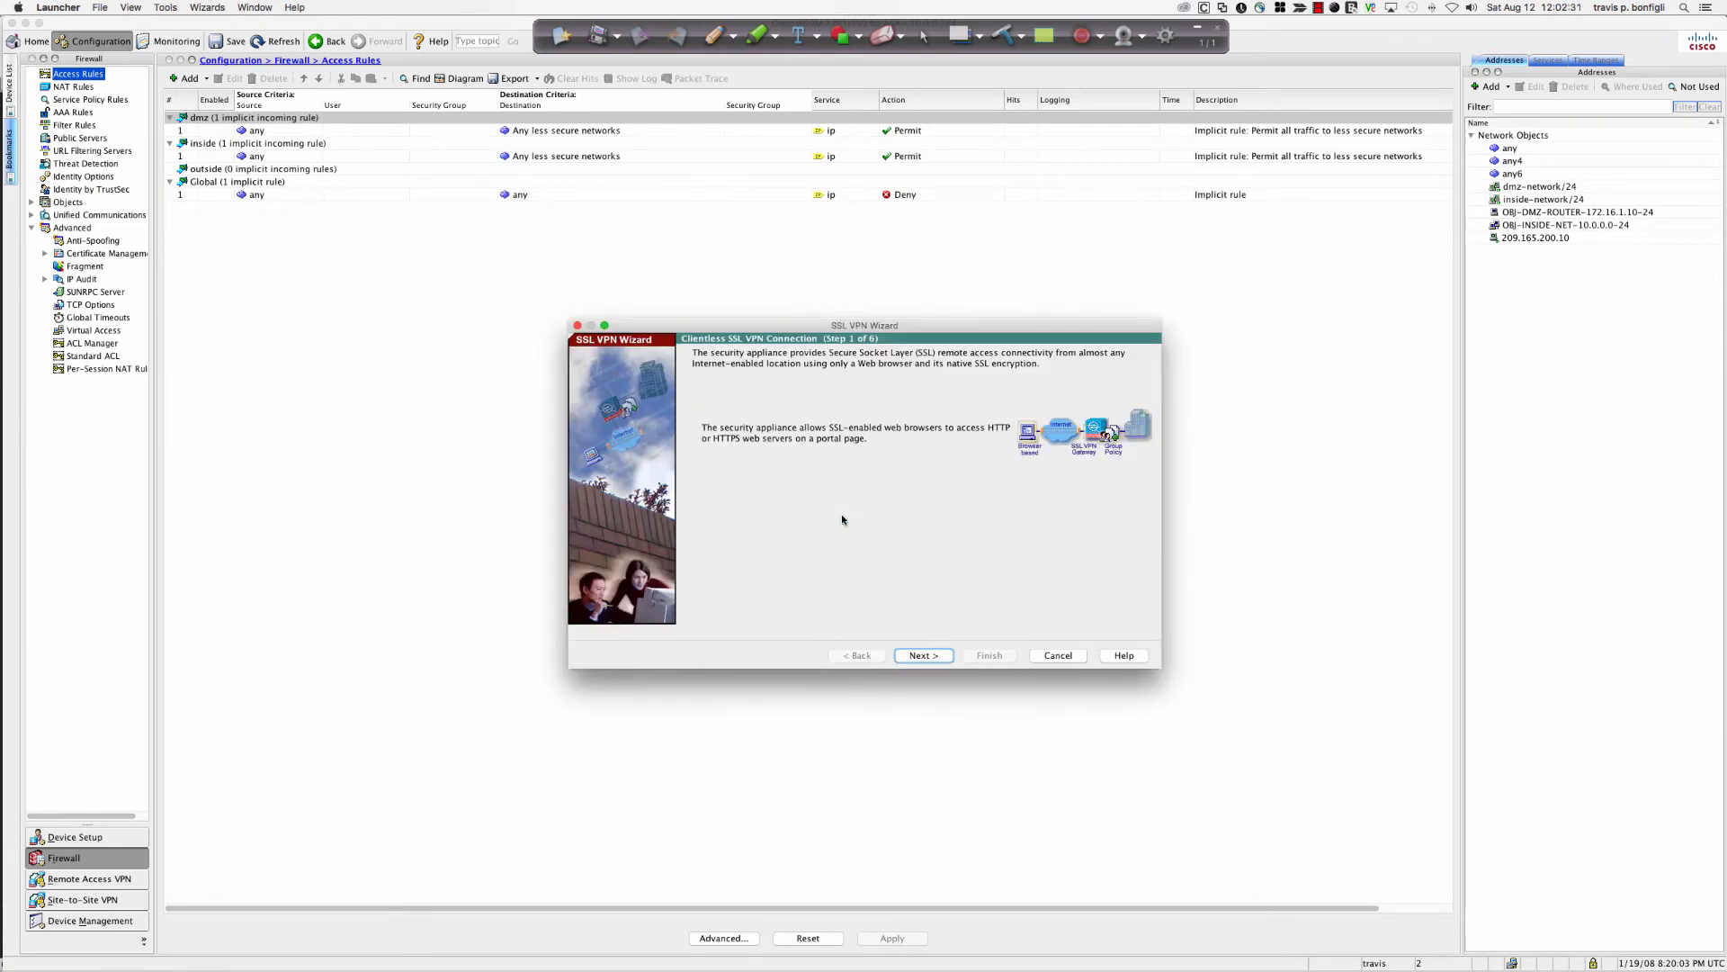
left_click_drag(862, 325, 827, 266)
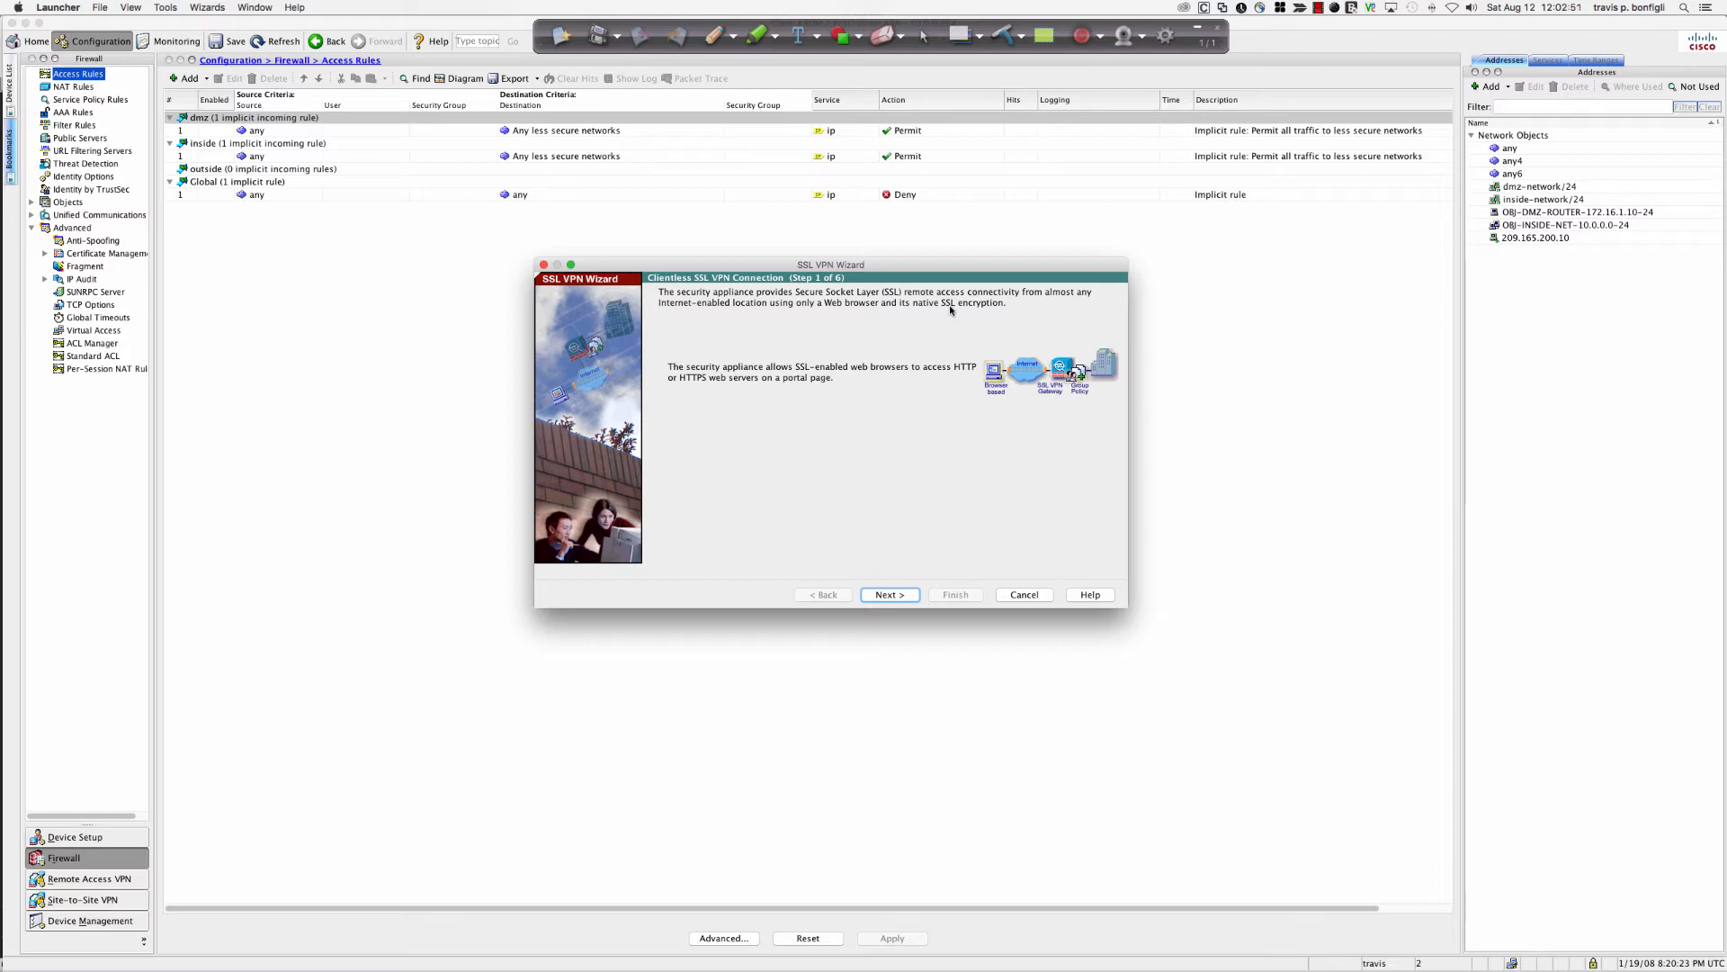
left_click(894, 595)
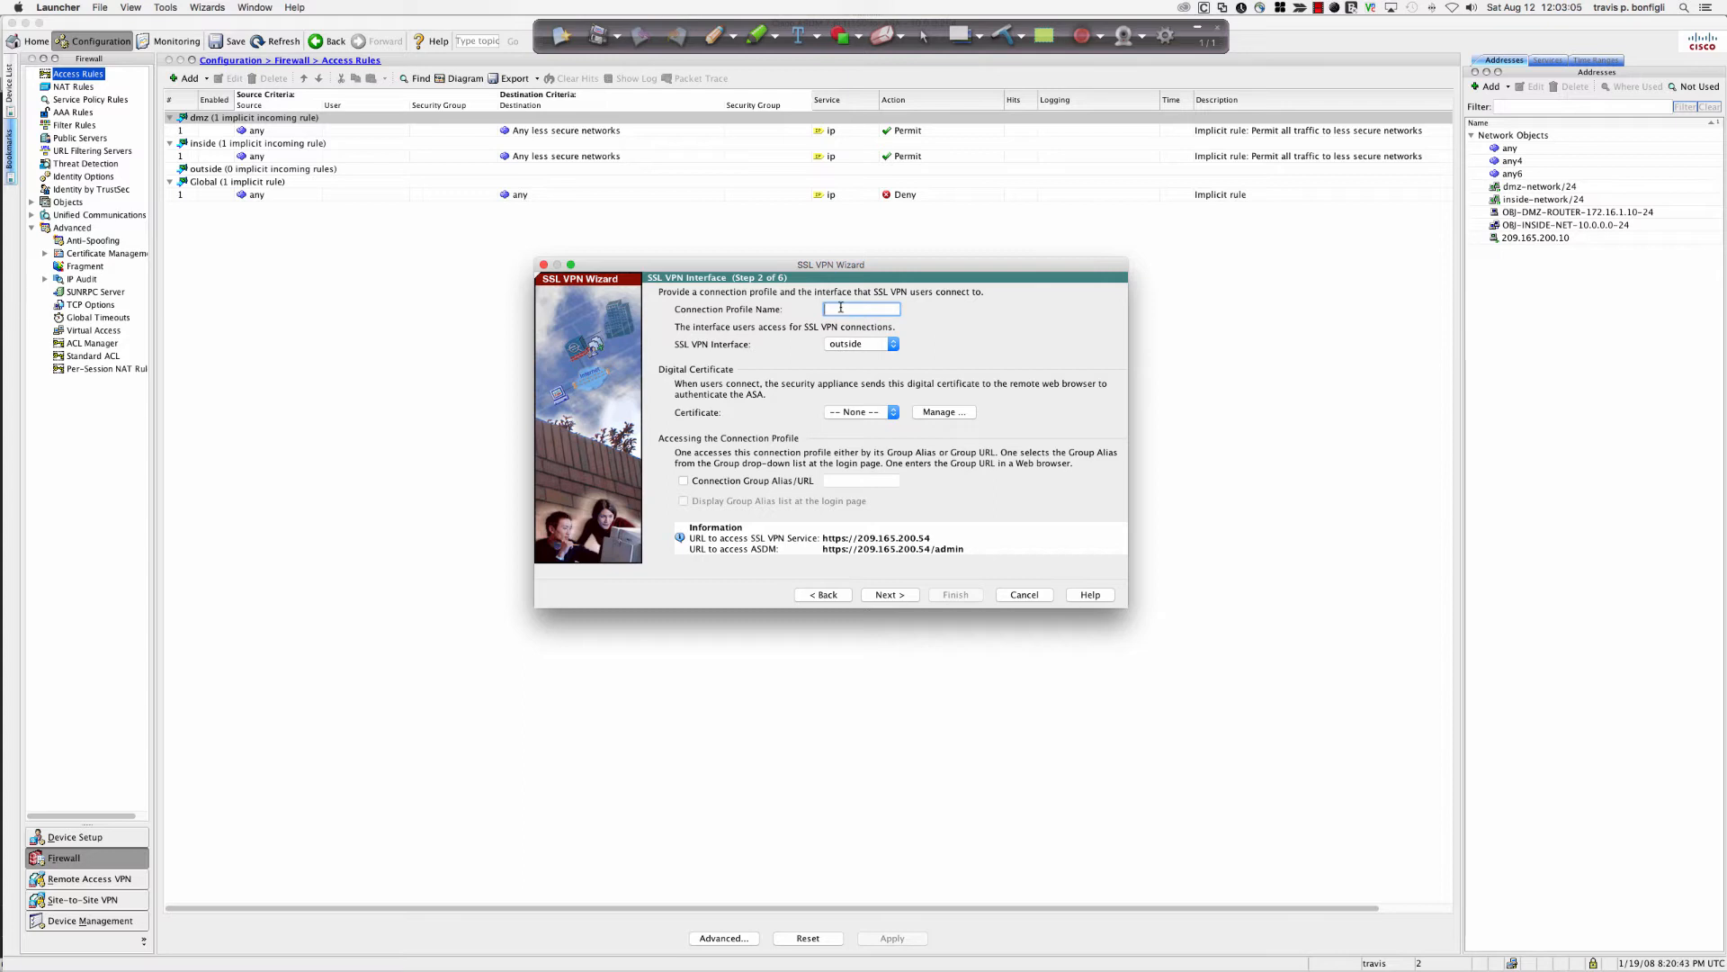
Name the connection profile HUB-REMOTE-SSL-VPN, keep the outside interface, and go to Step 3.
type("HU")
type("B-REMOTE")
type("-SSL-VPN")
left_click(855, 346)
left_click(844, 345)
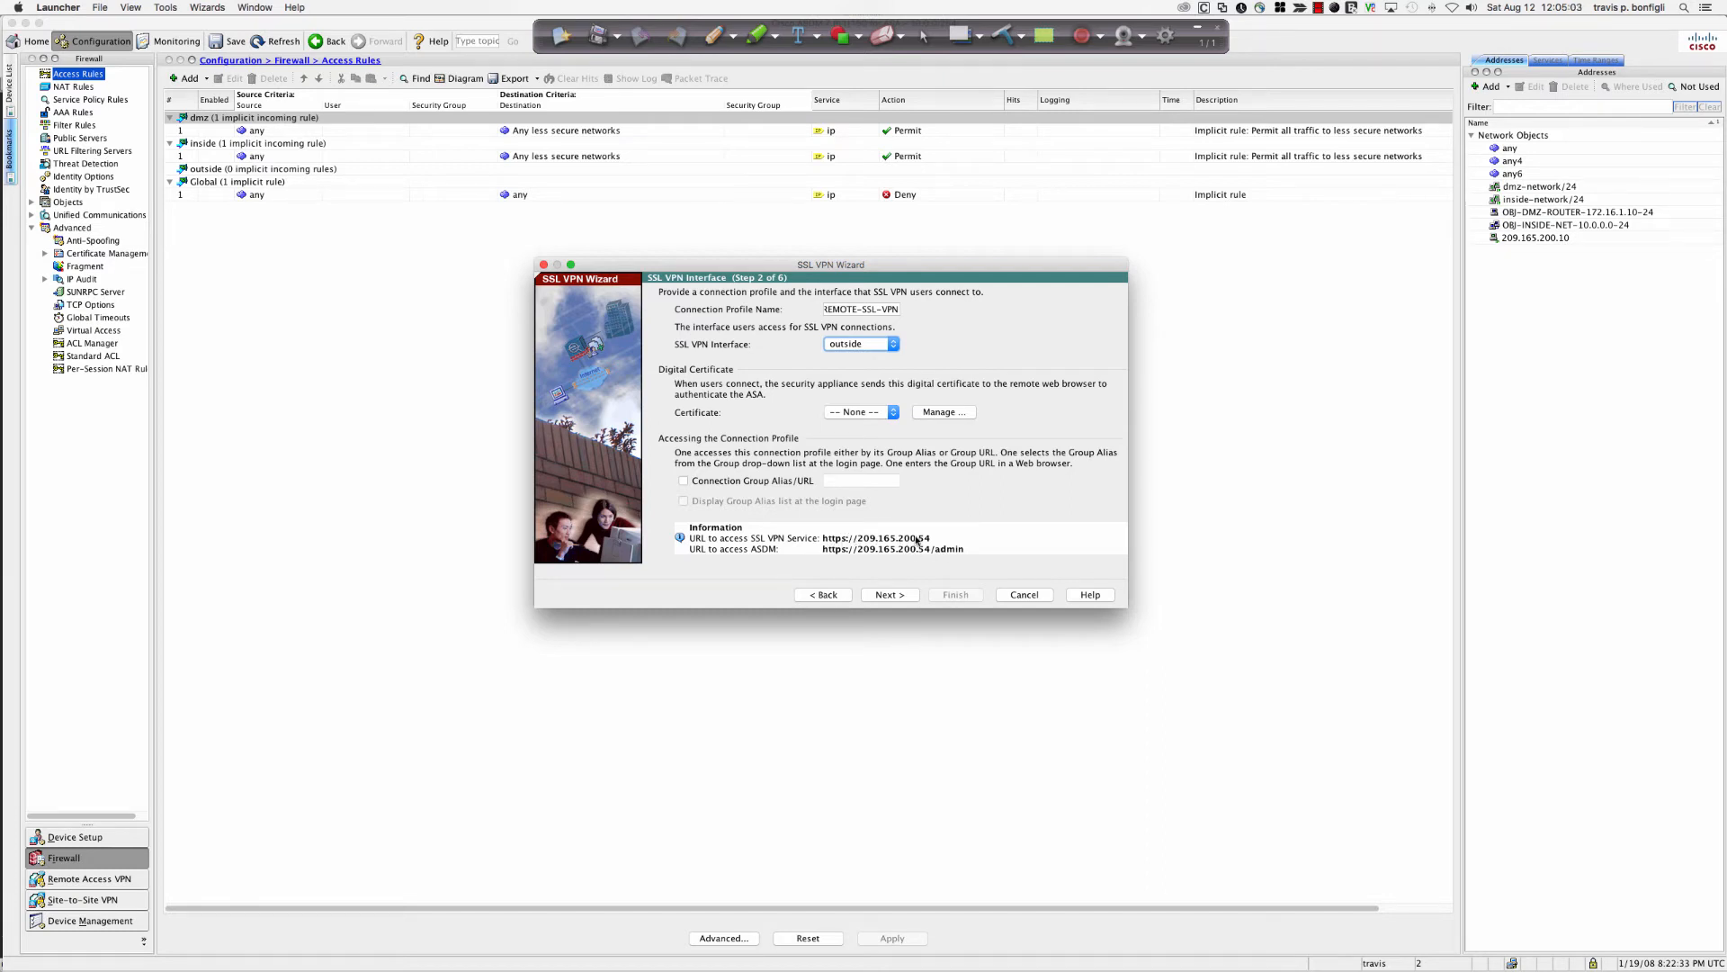
left_click(891, 596)
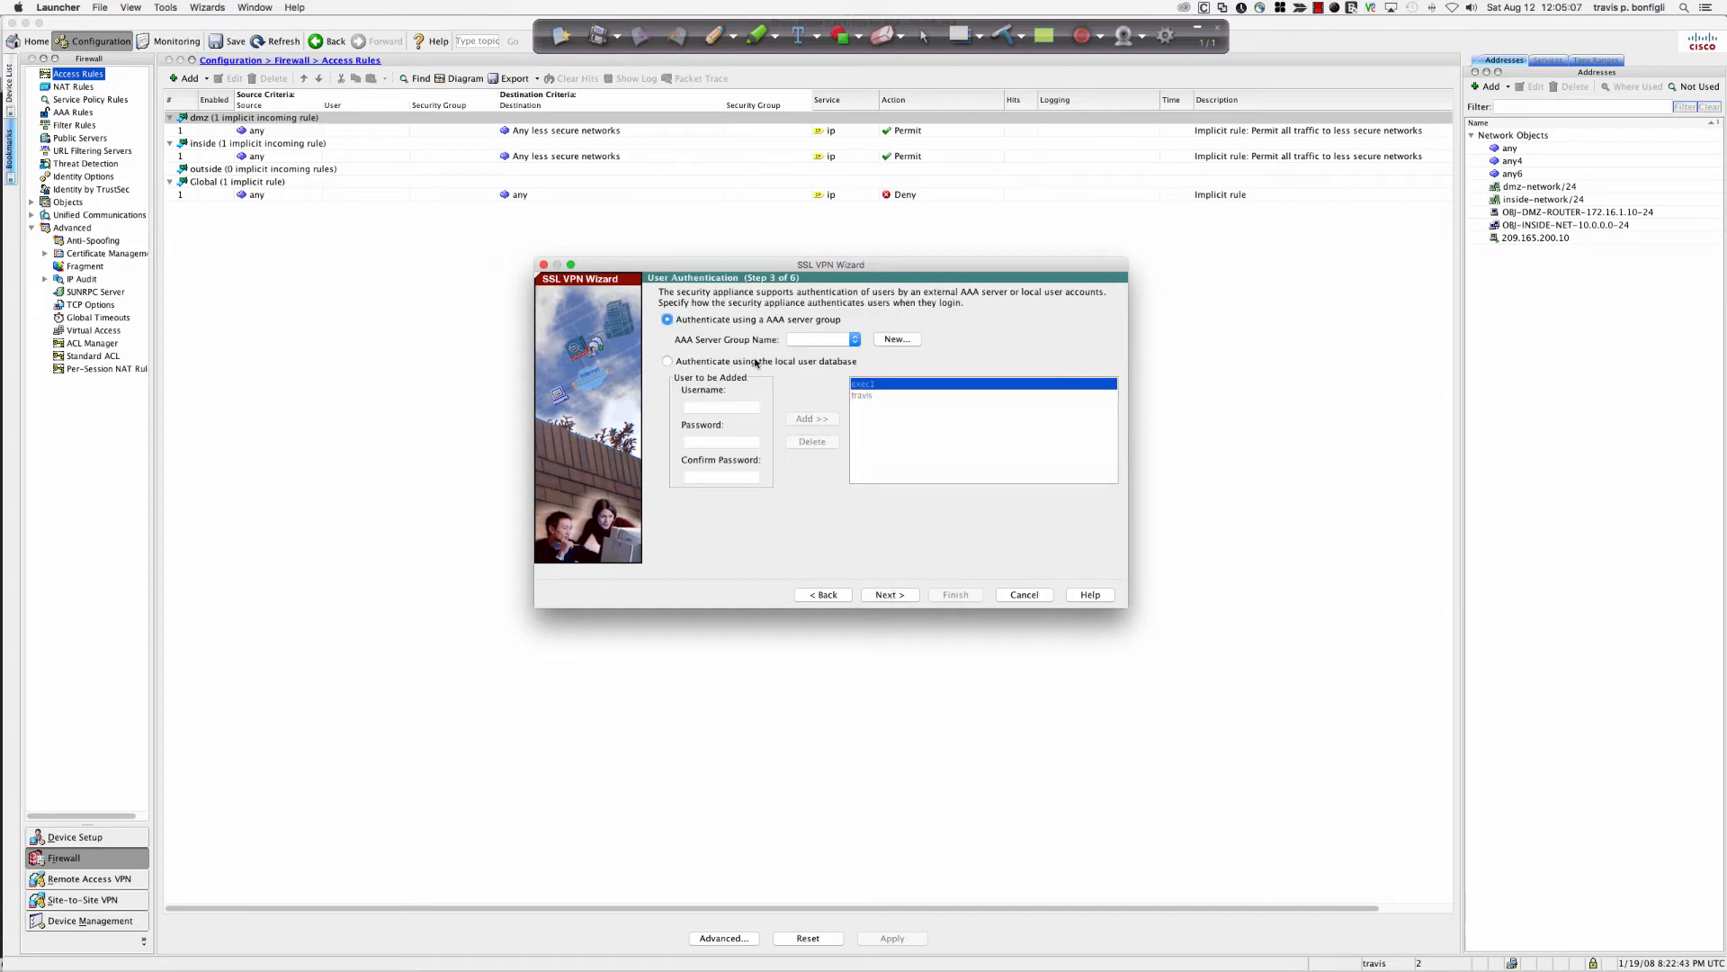
Use local database authentication, add user eng with its password, and advance to Step 4.
left_click(853, 340)
left_click(668, 362)
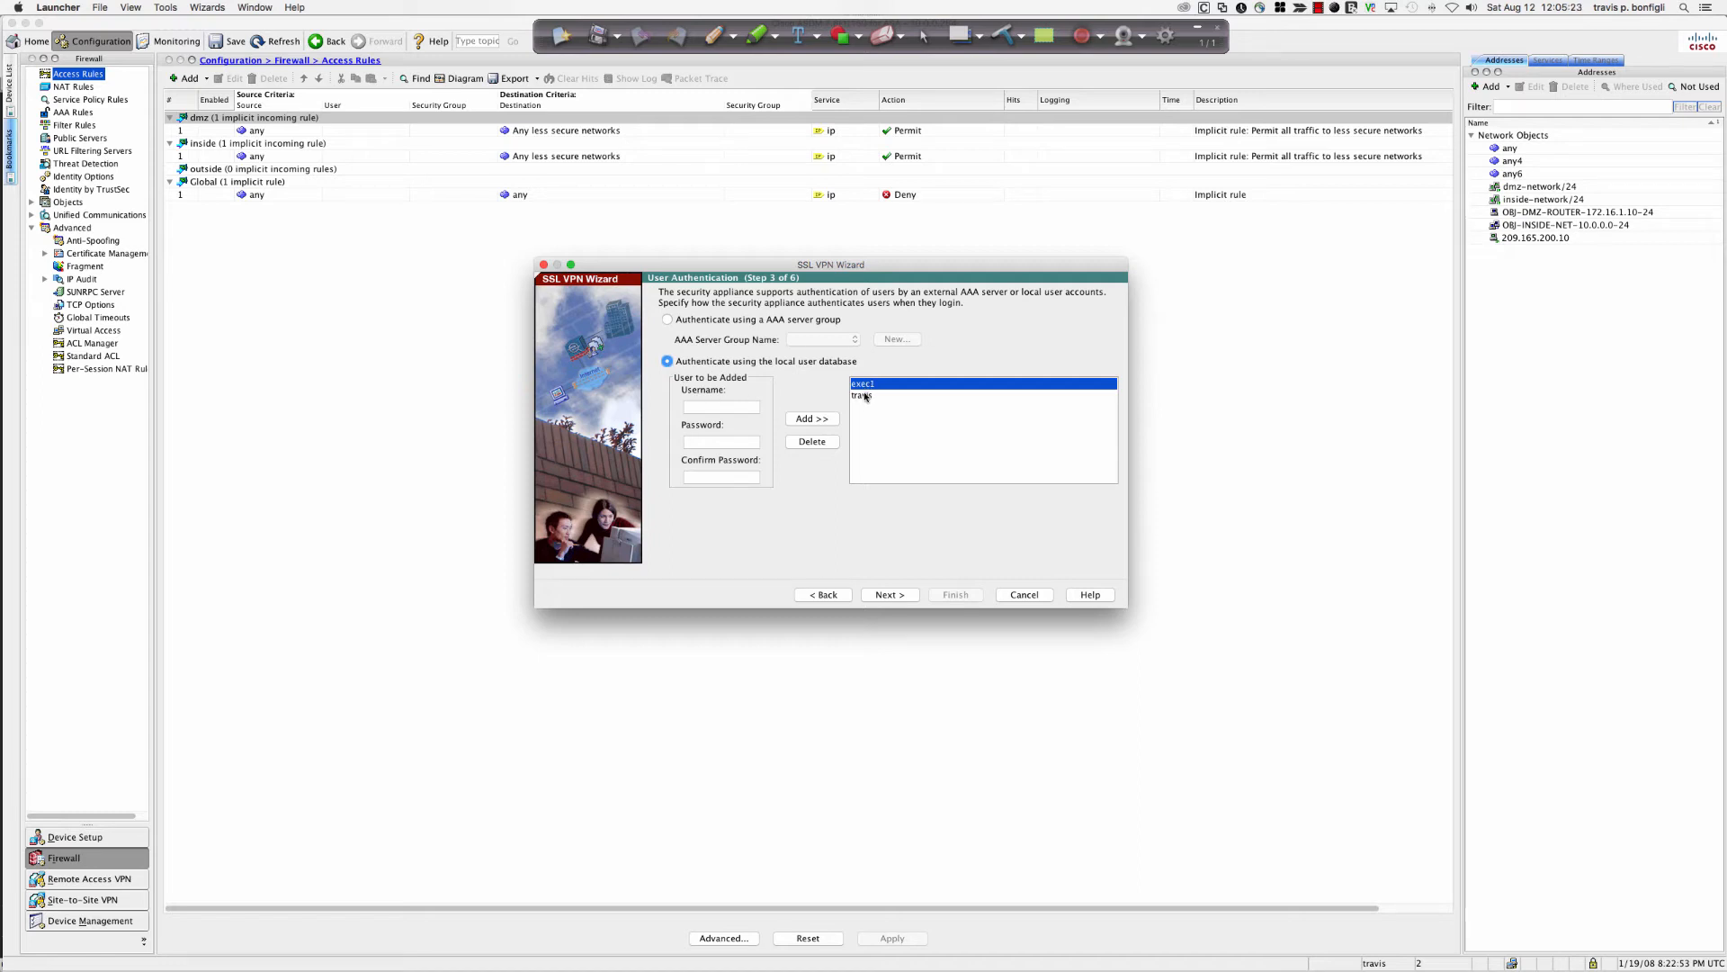
left_click(736, 409)
type("eng")
key("Tab")
type("cisco1")
key("Tab")
type("cisco1")
left_click(812, 418)
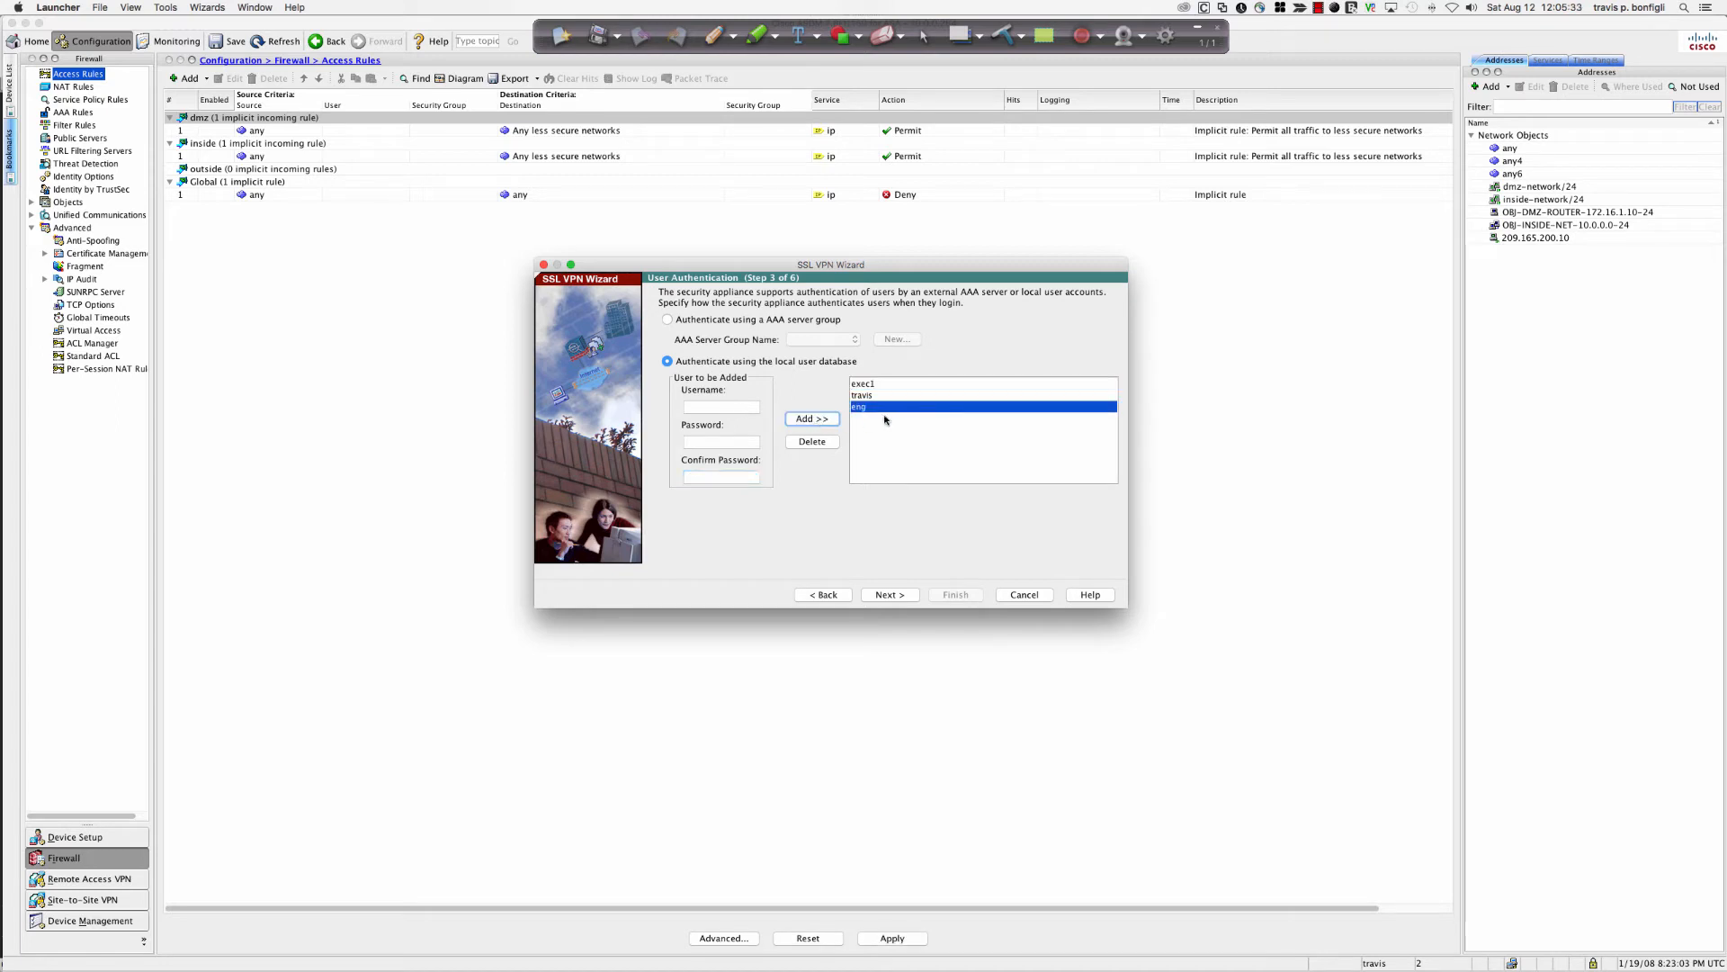
left_click(889, 594)
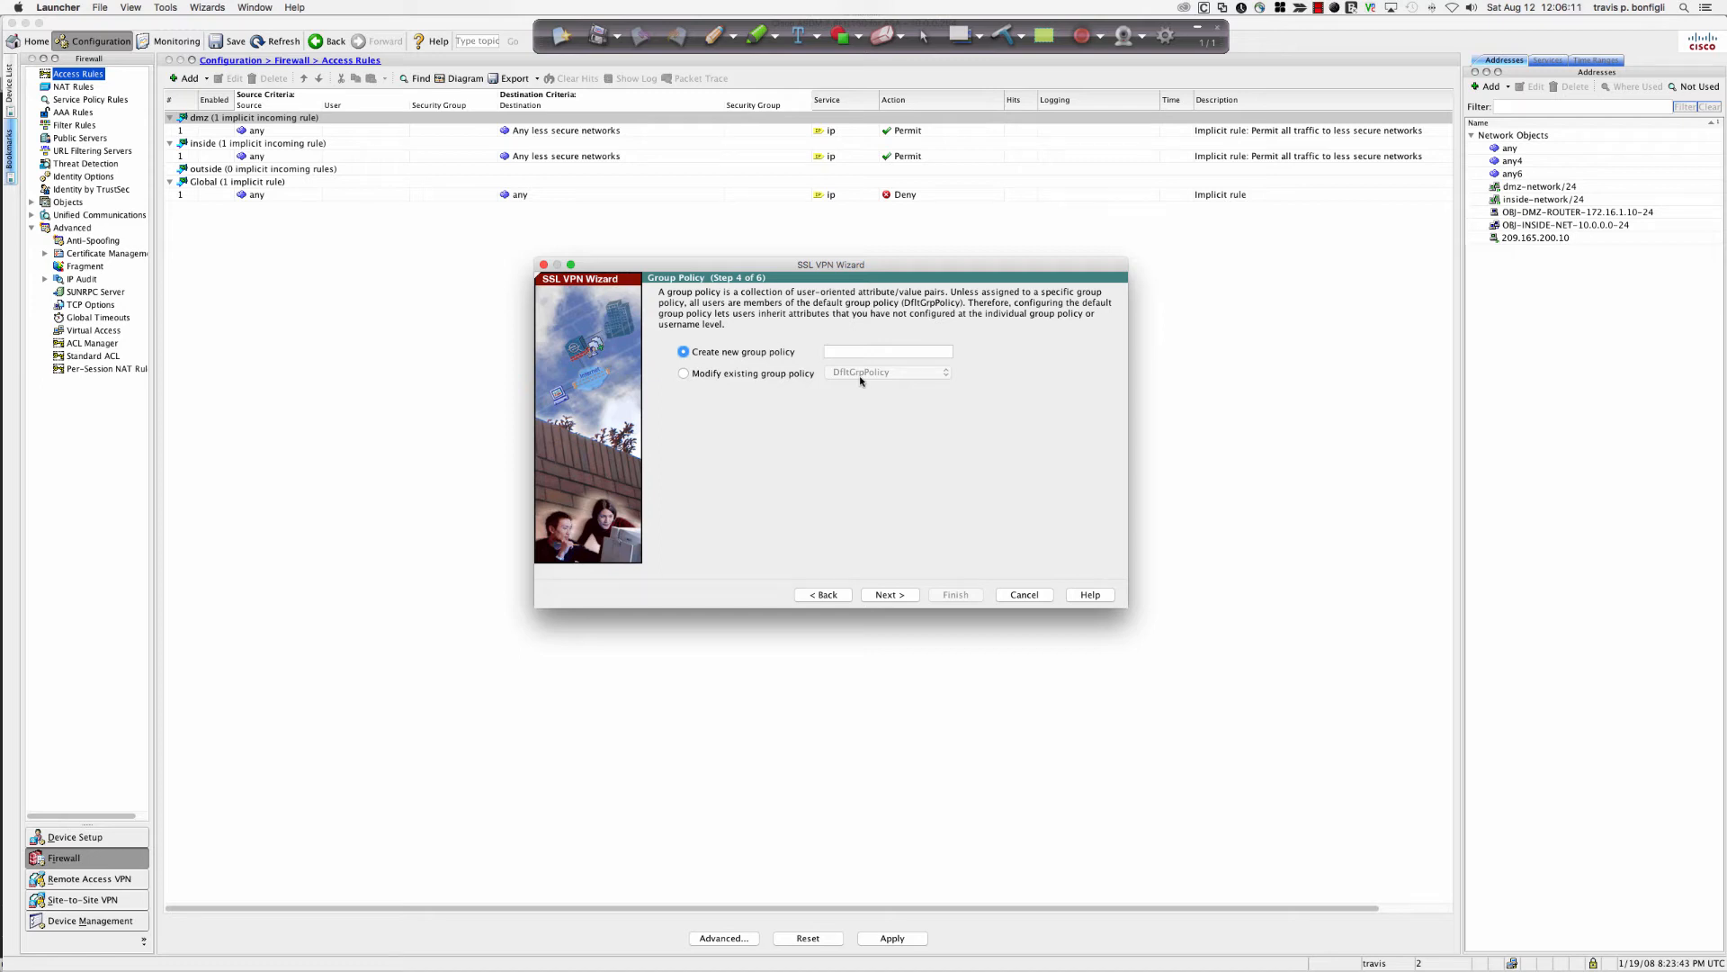
Name the new group policy HUT4-REMOTE-SSL-VPN and advance to the bookmark list step.
left_click(847, 349)
type("HUT4")
type("-REMOTE")
type("-SSL")
type("-V")
type("PN")
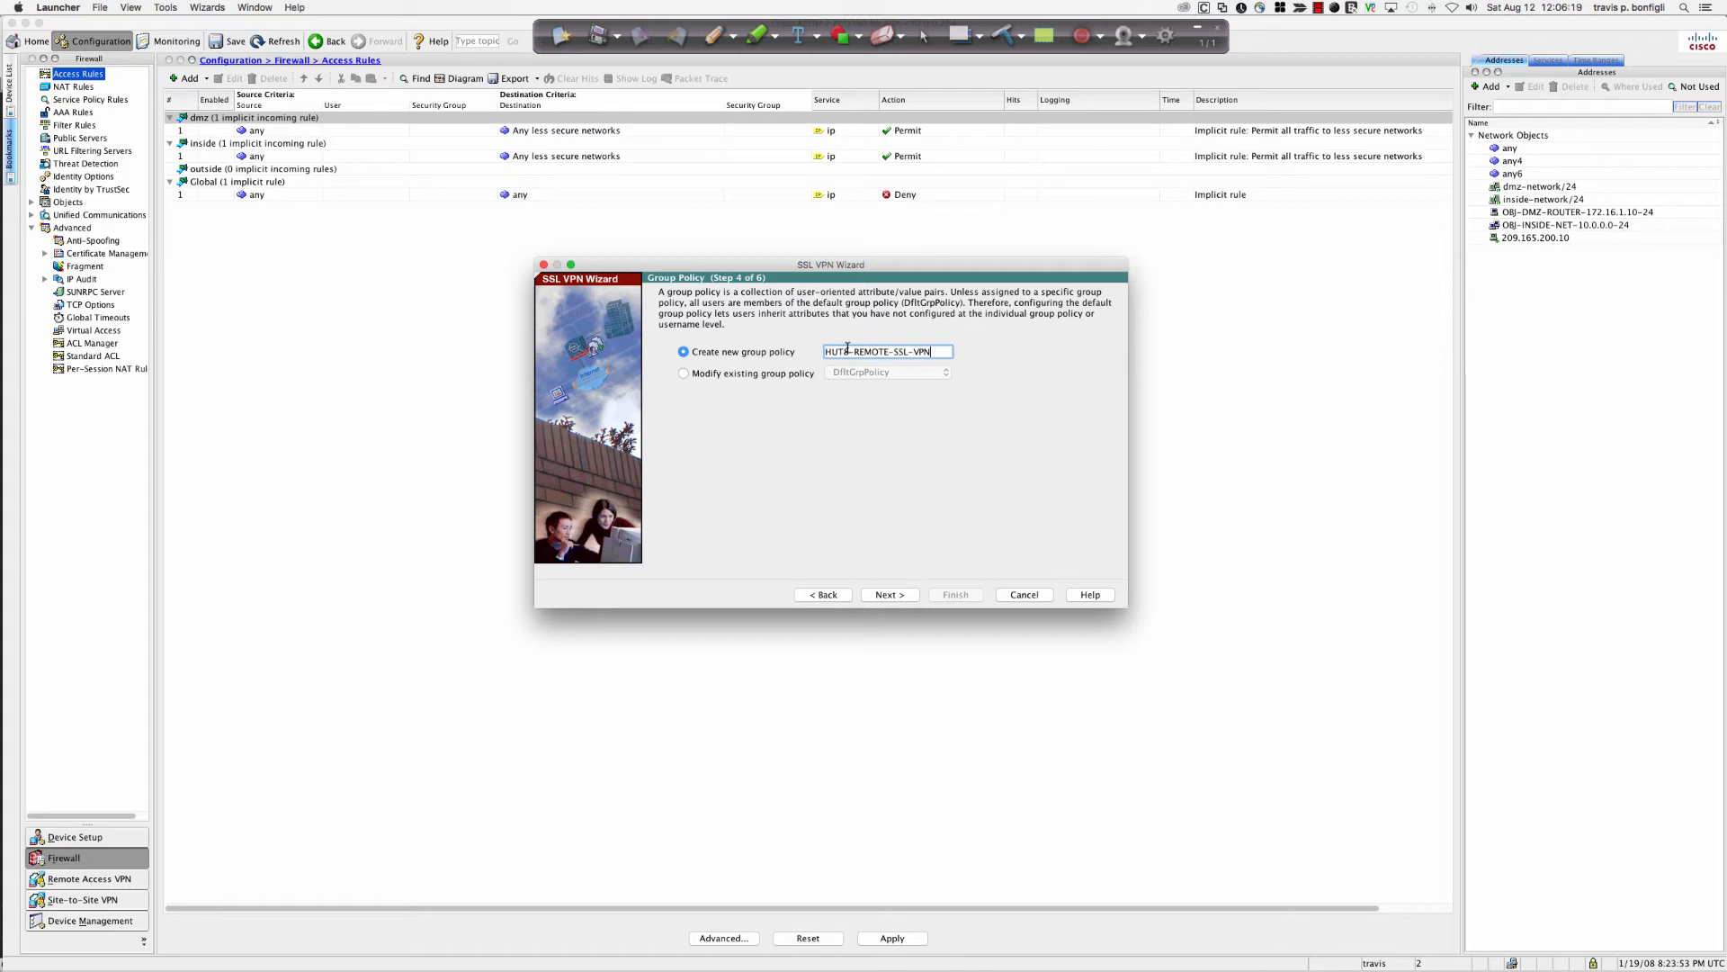
left_click(885, 594)
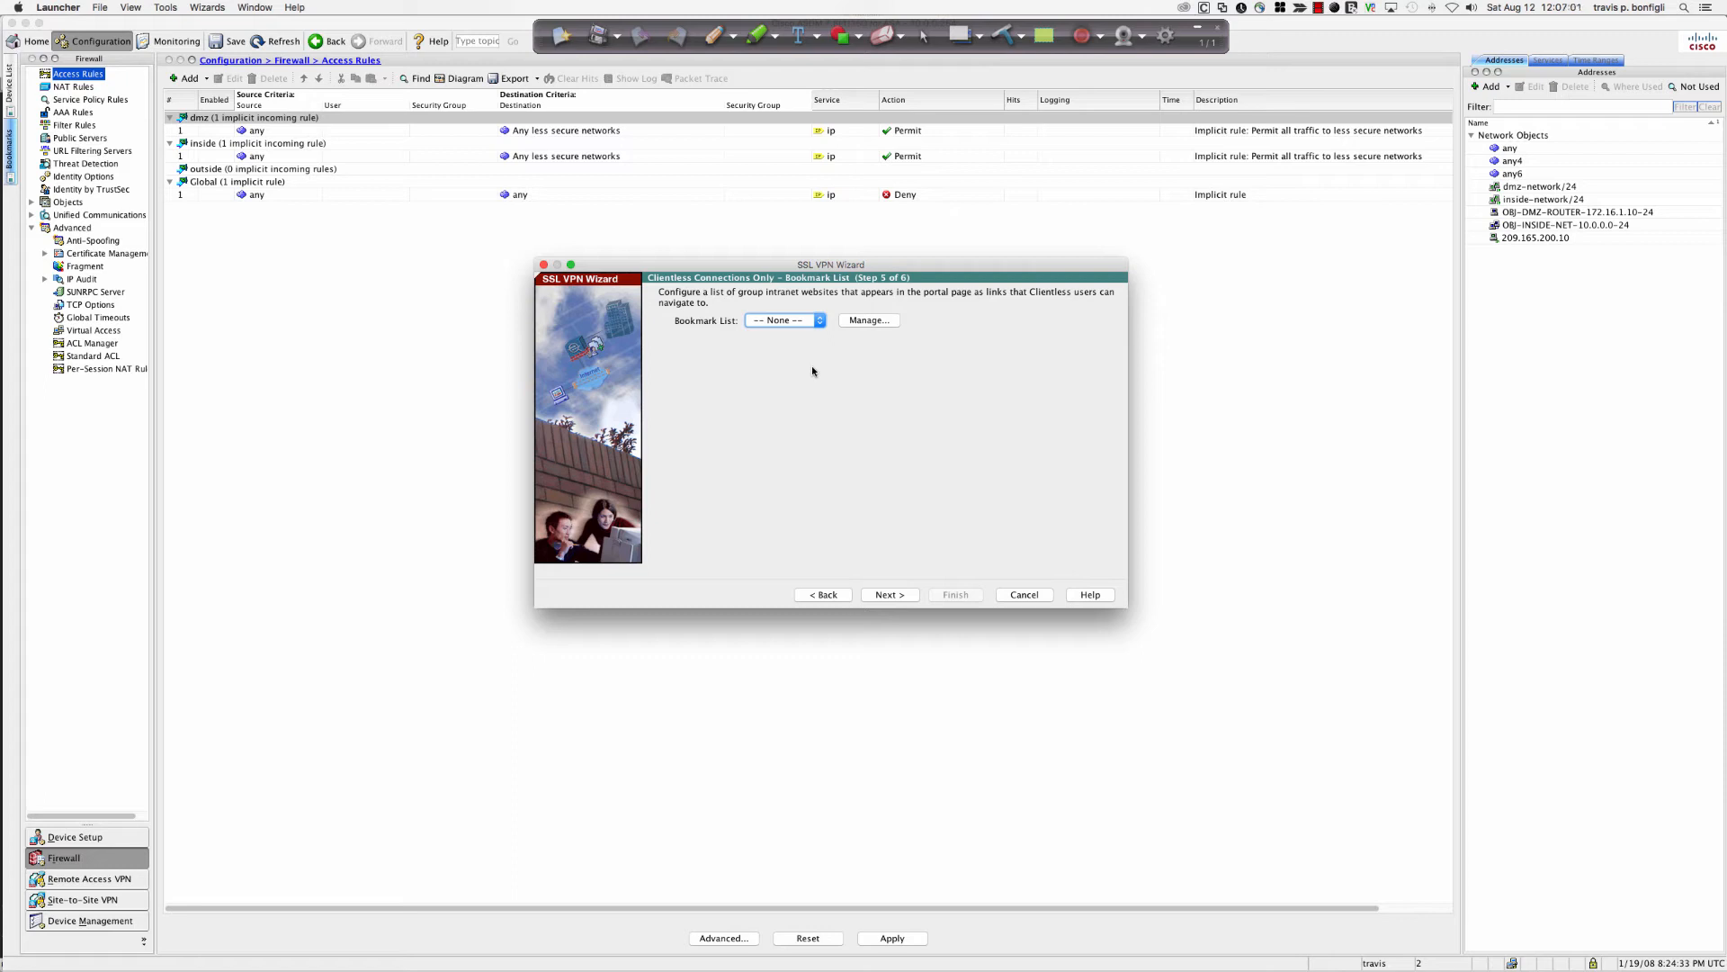
left_click(822, 322)
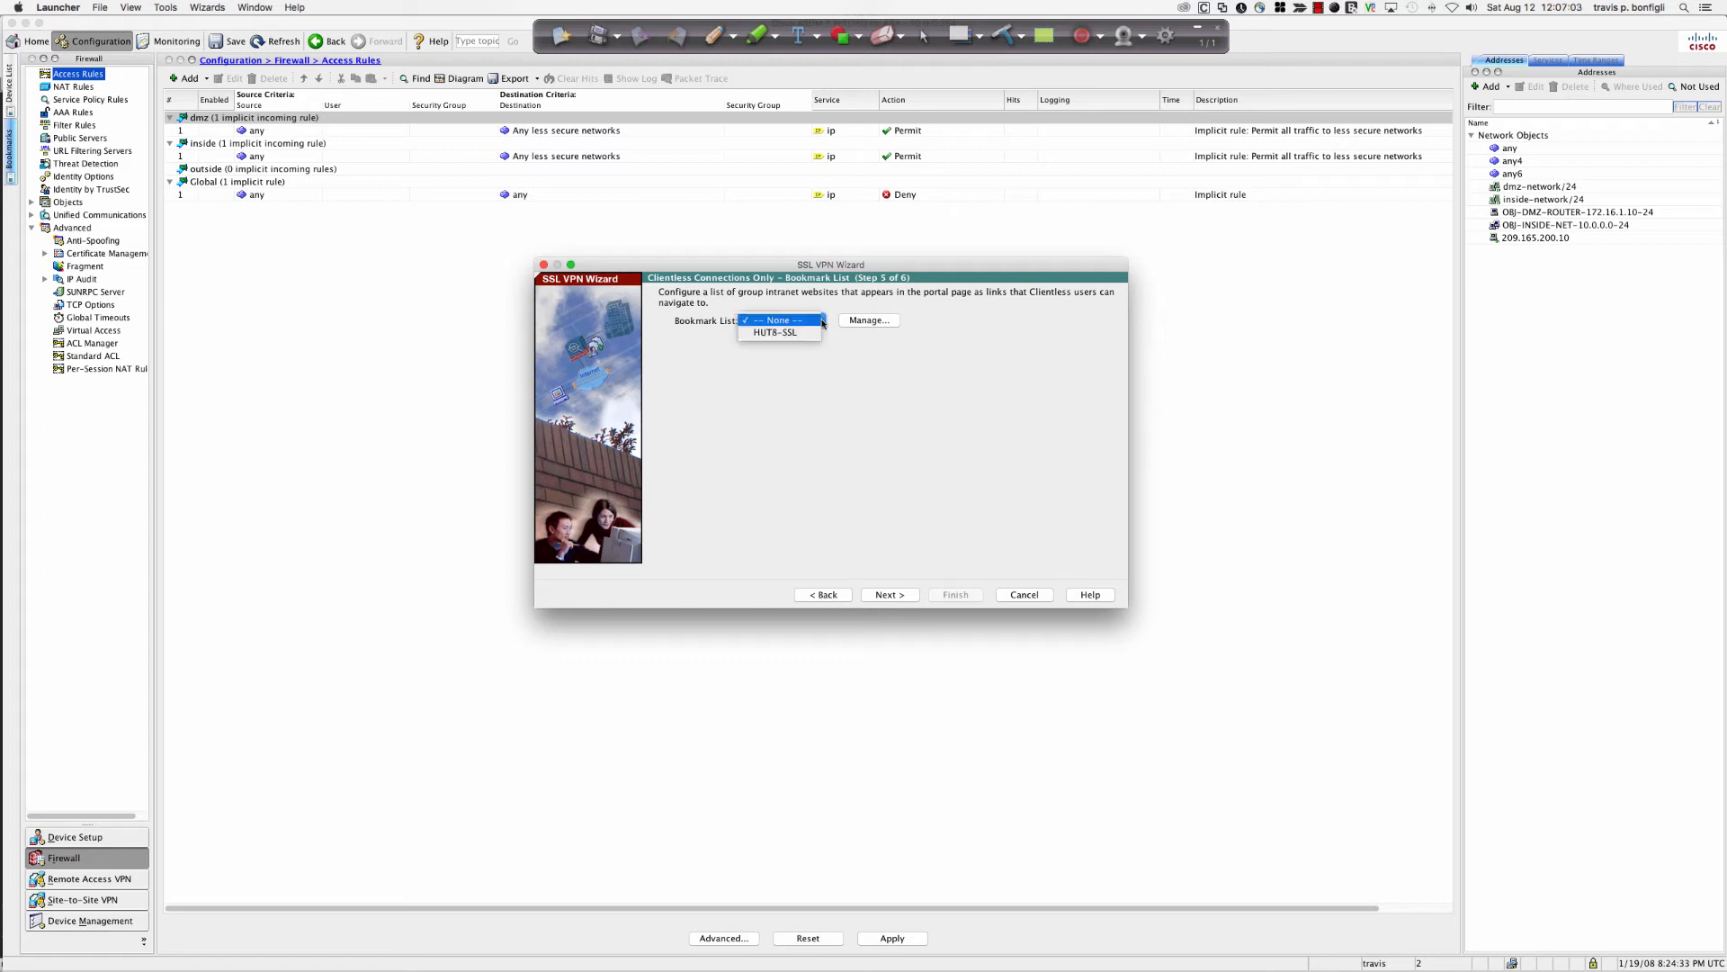
left_click(823, 322)
left_click(864, 322)
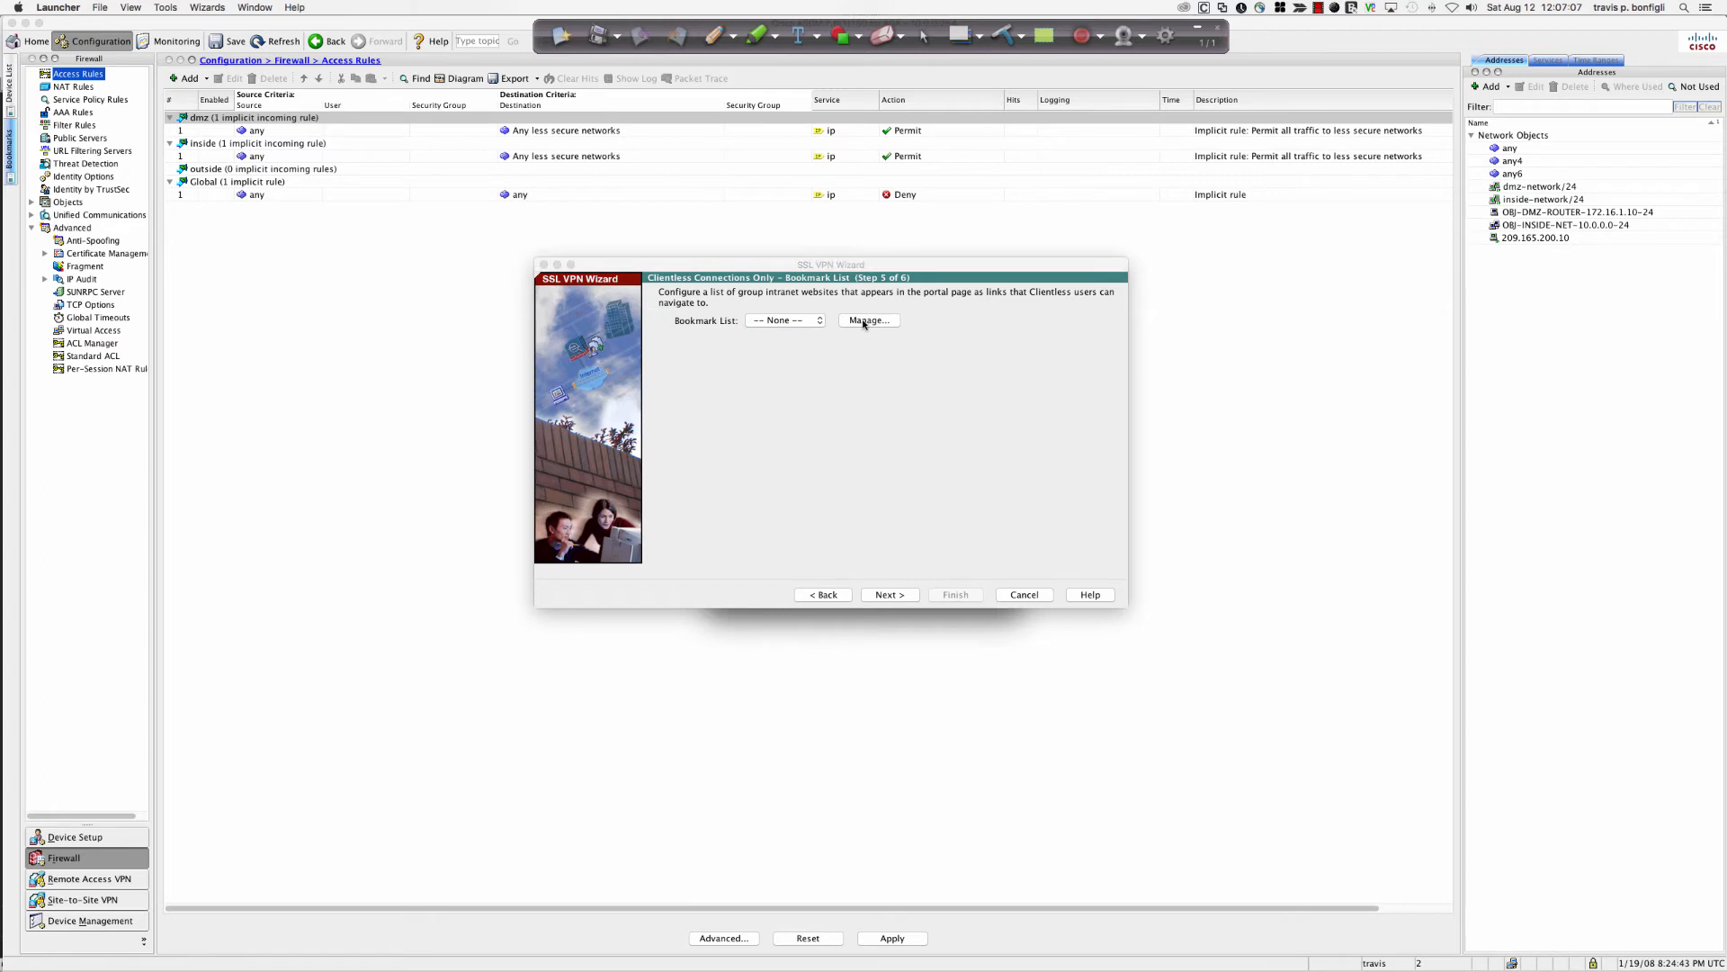
left_click_drag(851, 267, 857, 289)
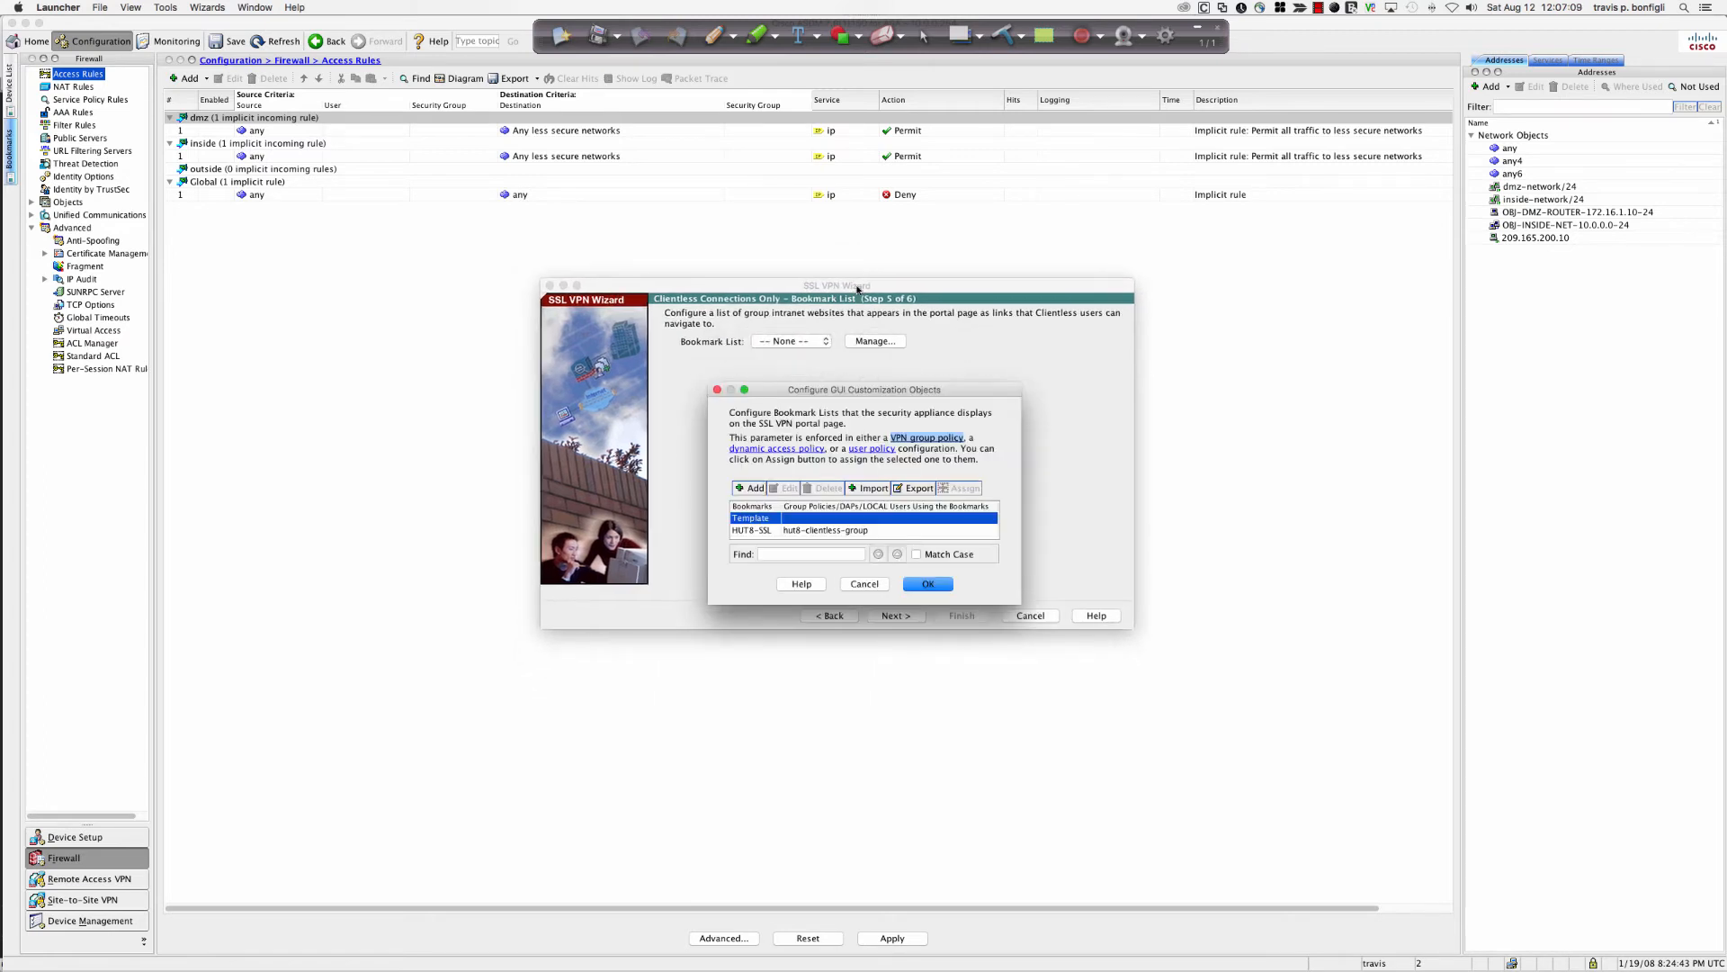
left_click_drag(853, 396, 814, 430)
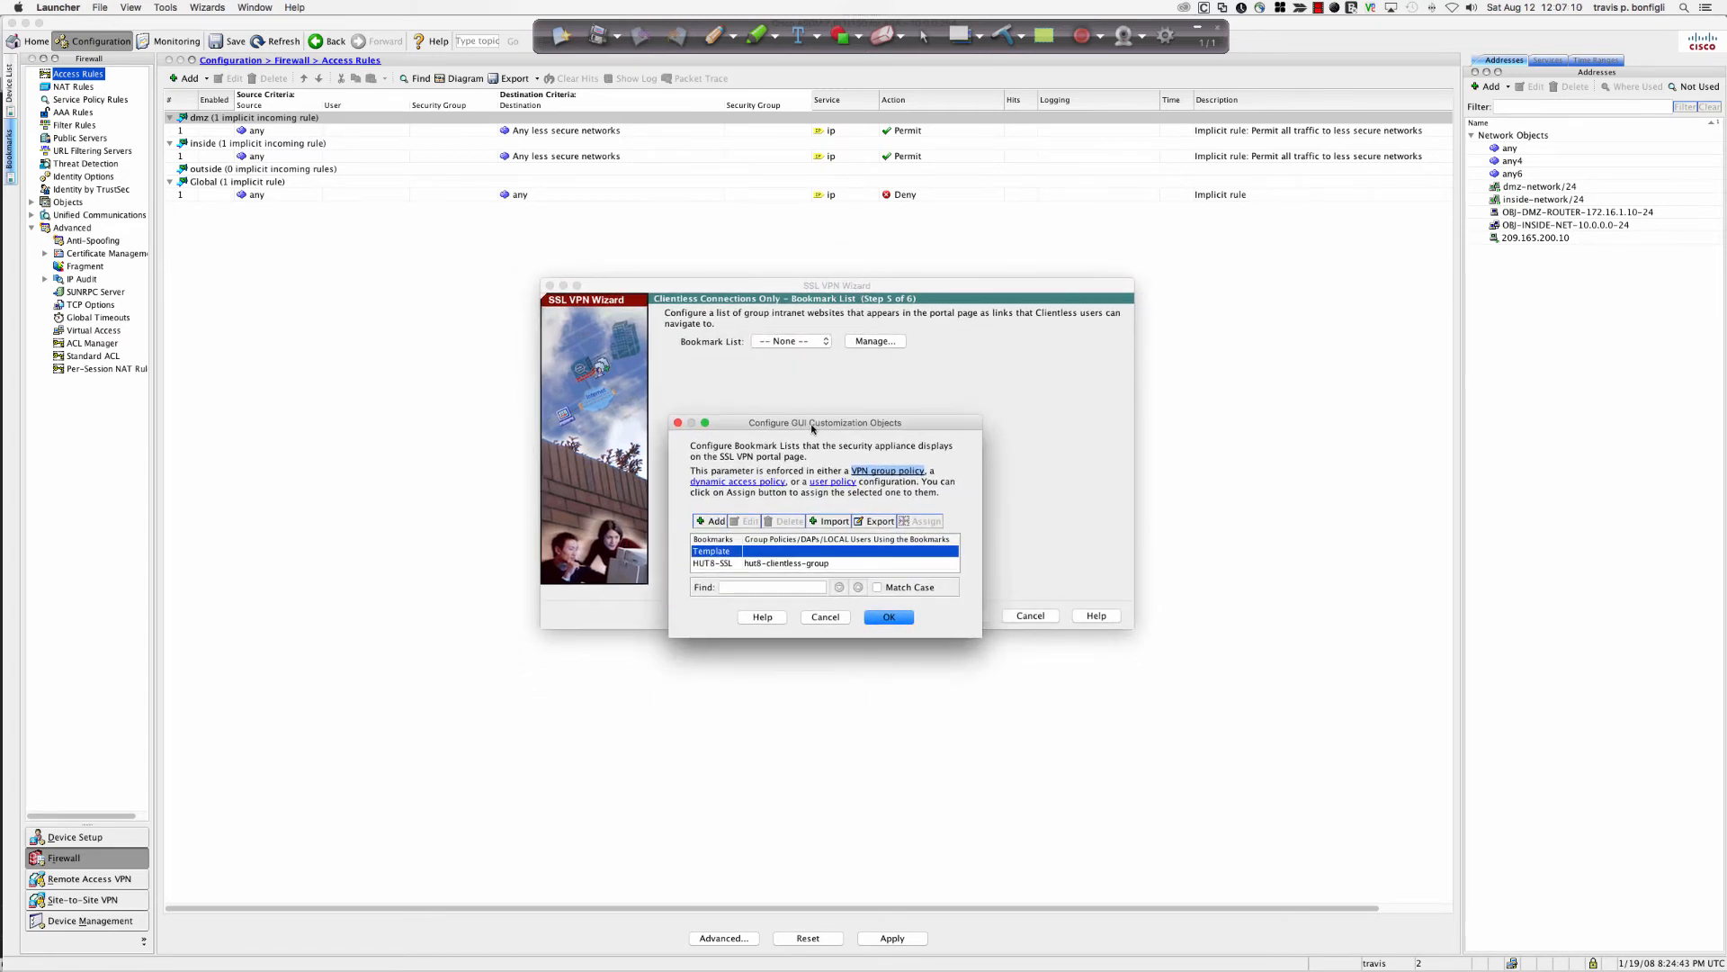
left_click(763, 565)
left_click(783, 520)
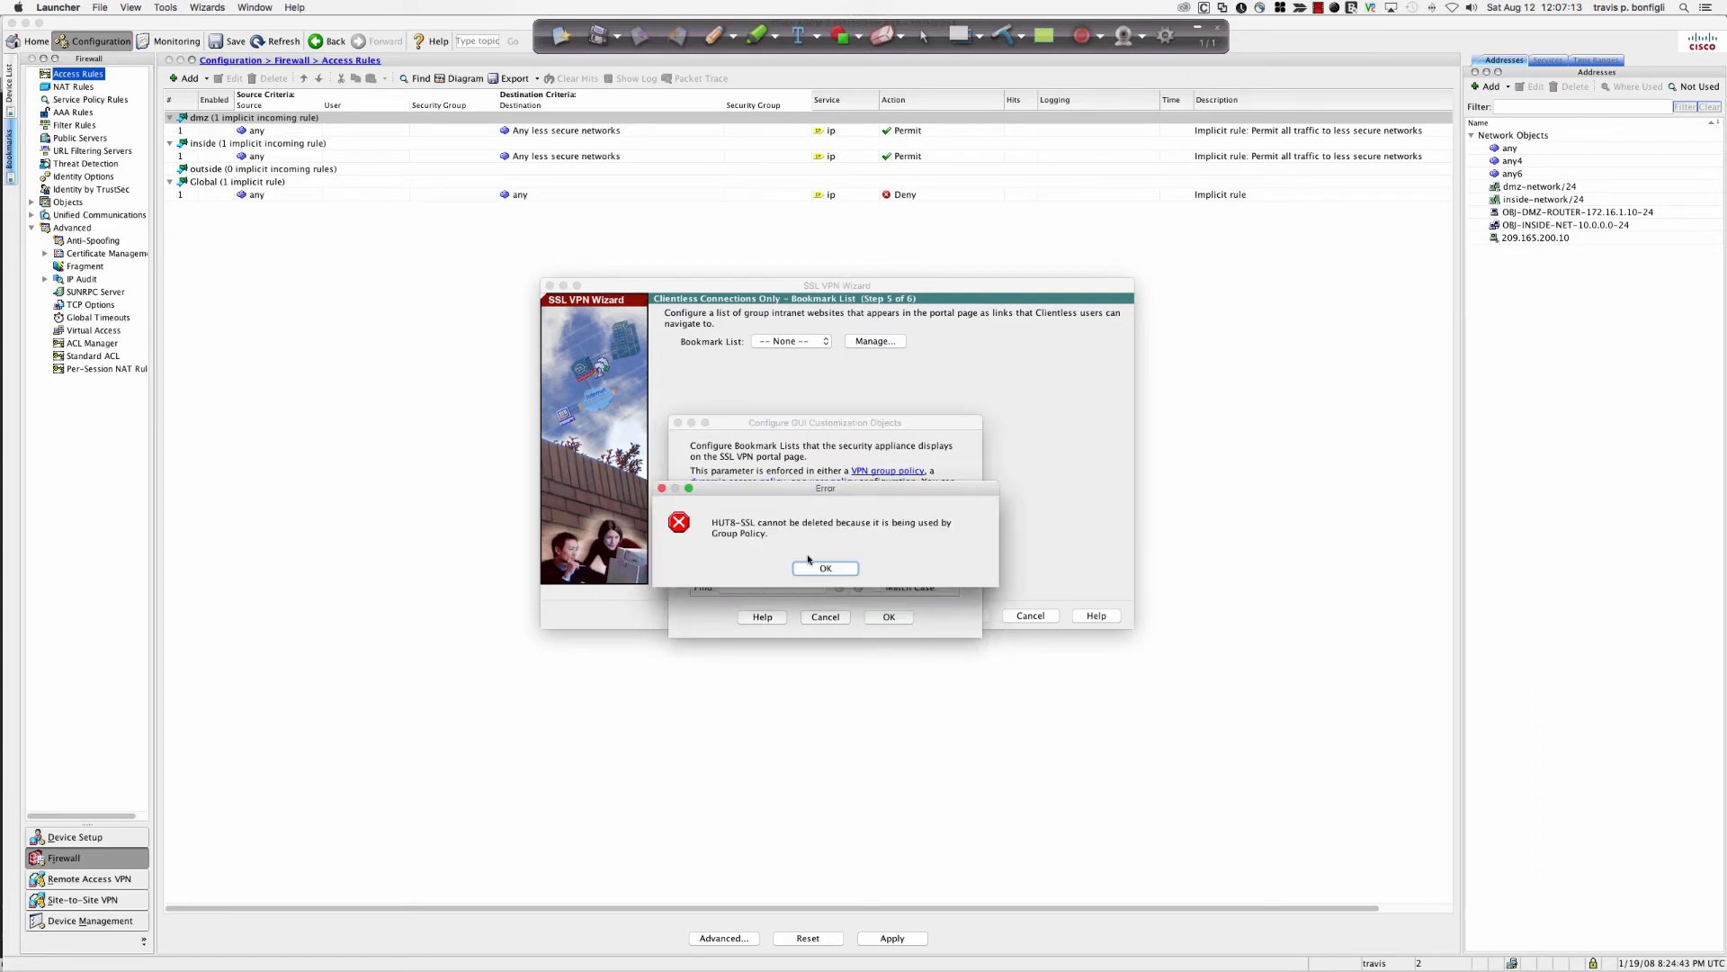
left_click(823, 568)
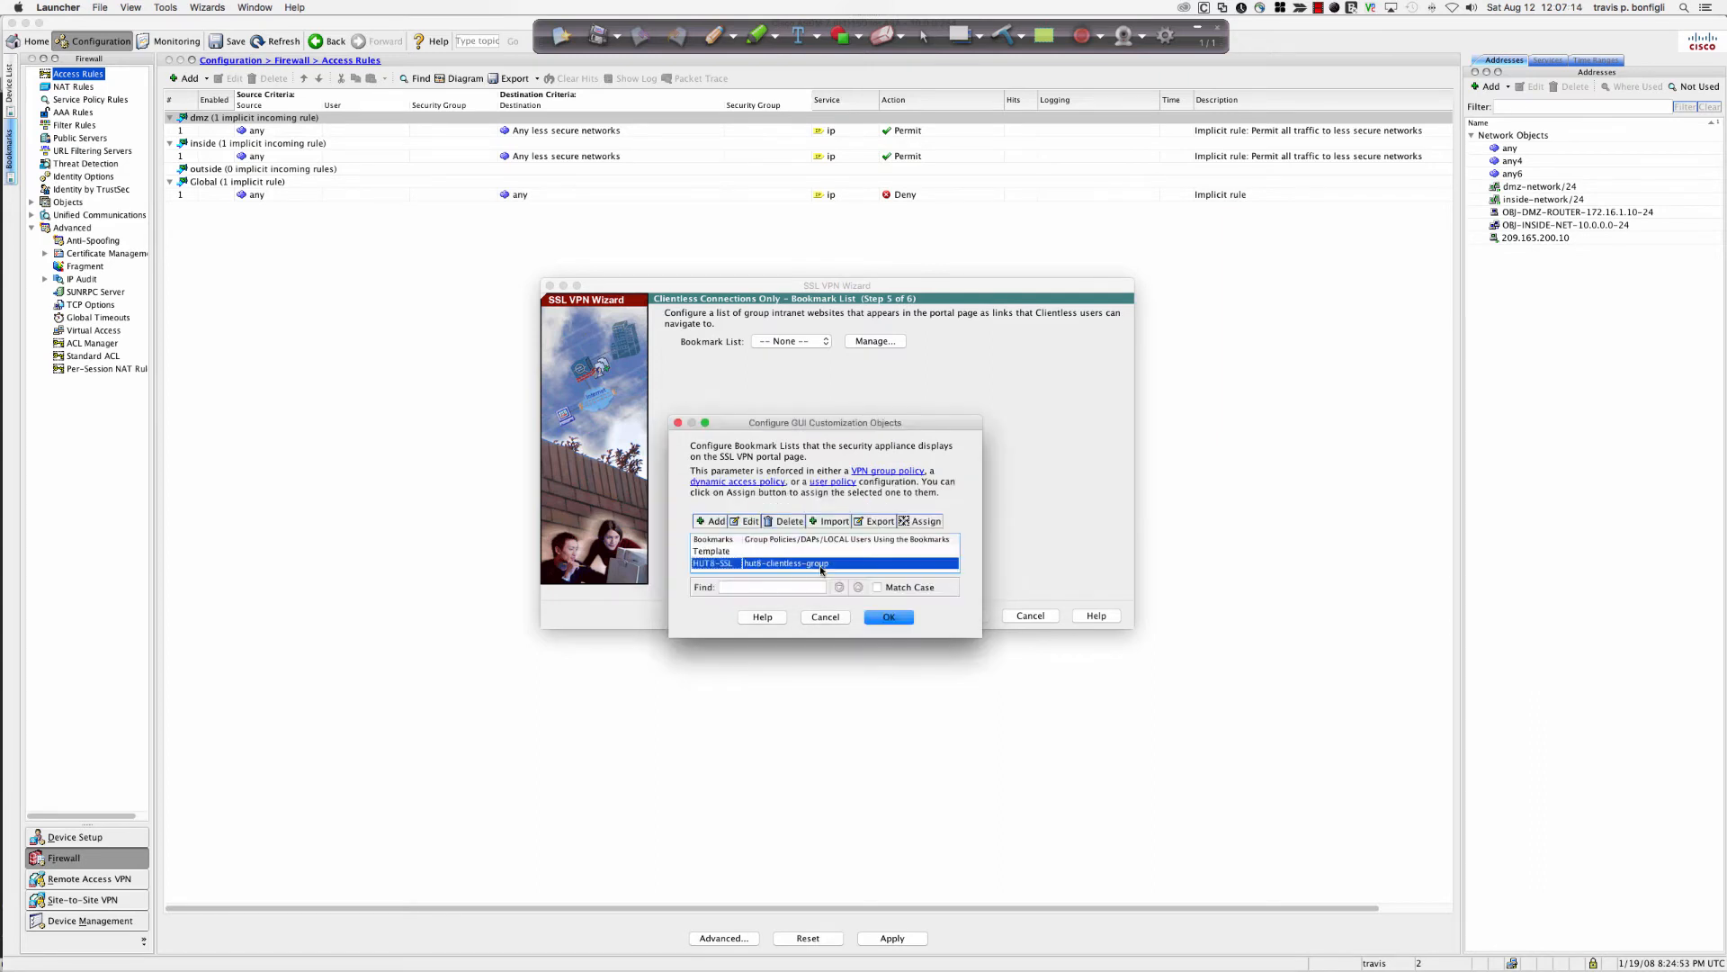
left_click(720, 550)
left_click(716, 540)
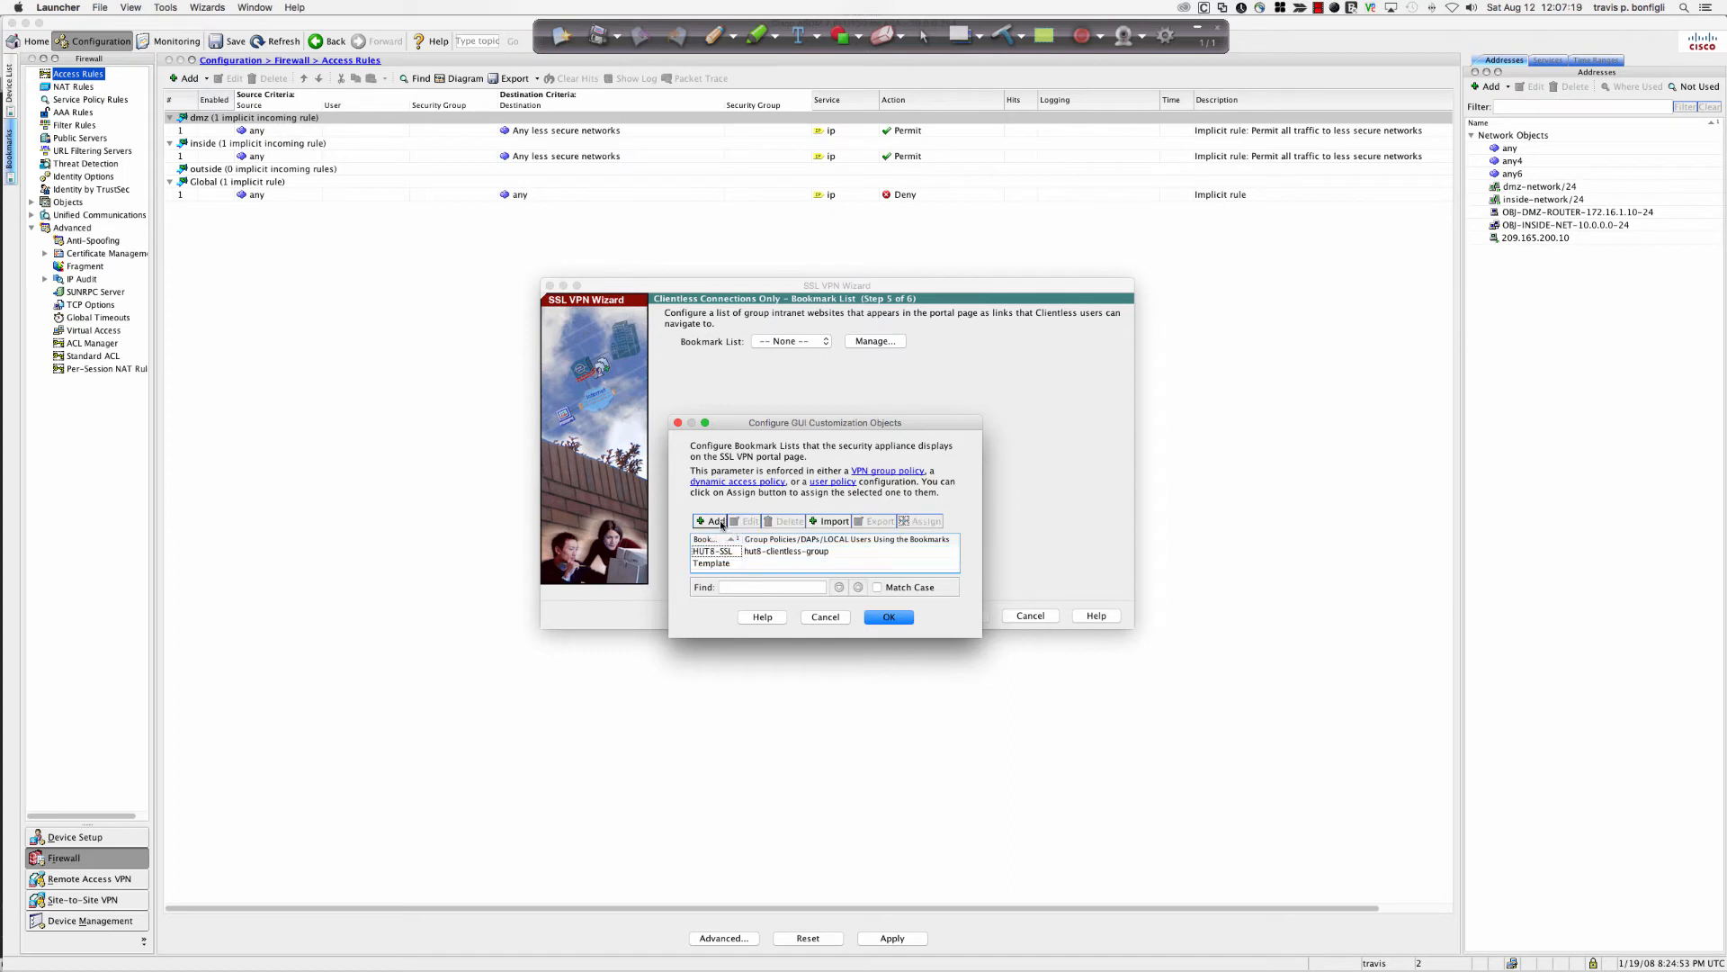
Create bookmark list HUB8-REMOTE-SSL-VPN and pick the URL with GET or POST bookmark type.
left_click(715, 521)
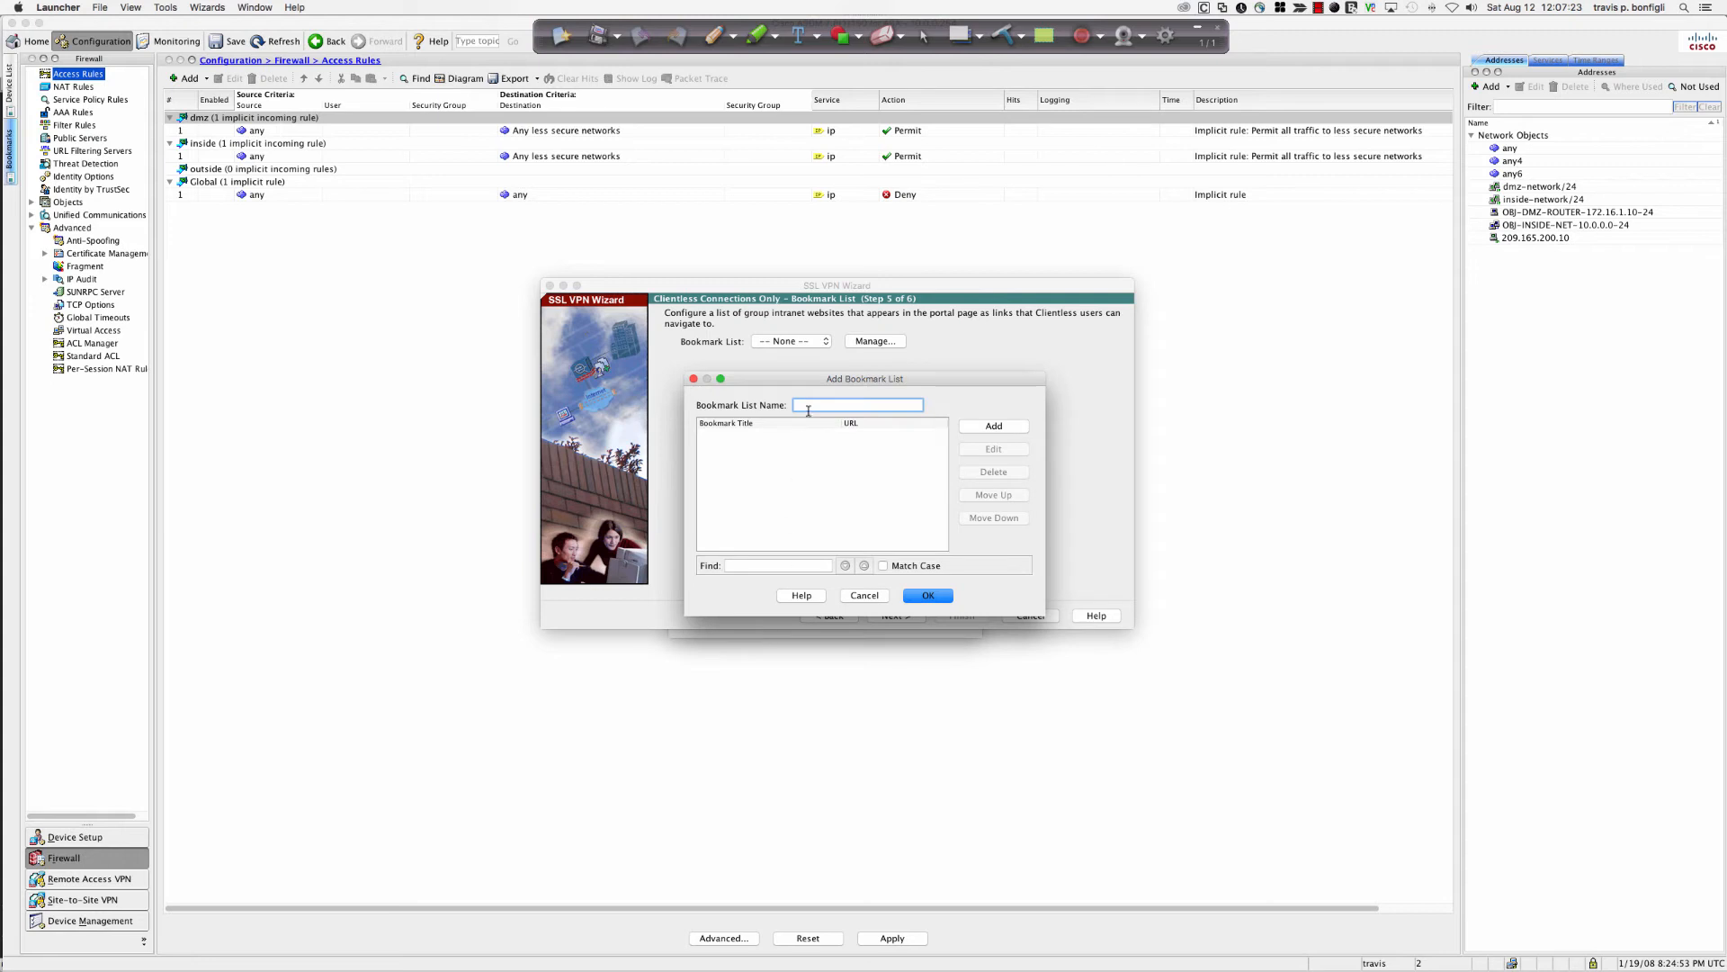
type("HUB")
type("8-REMOTE")
type("-SSL-VPN")
left_click(1003, 428)
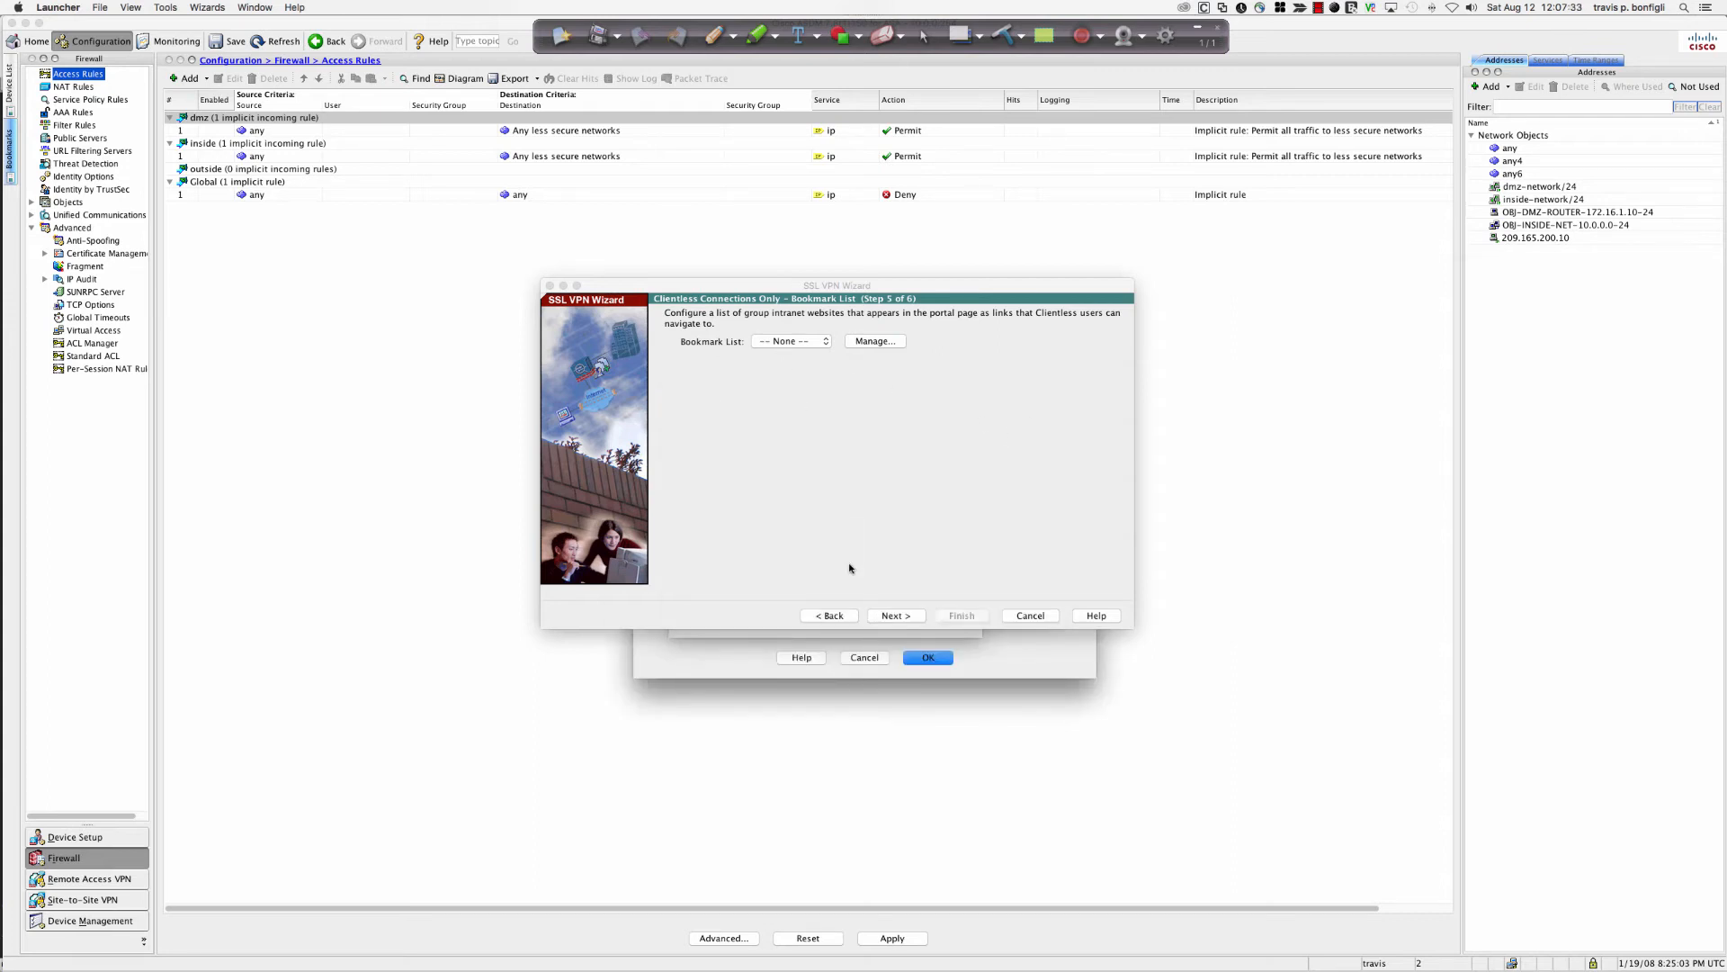
left_click(963, 640)
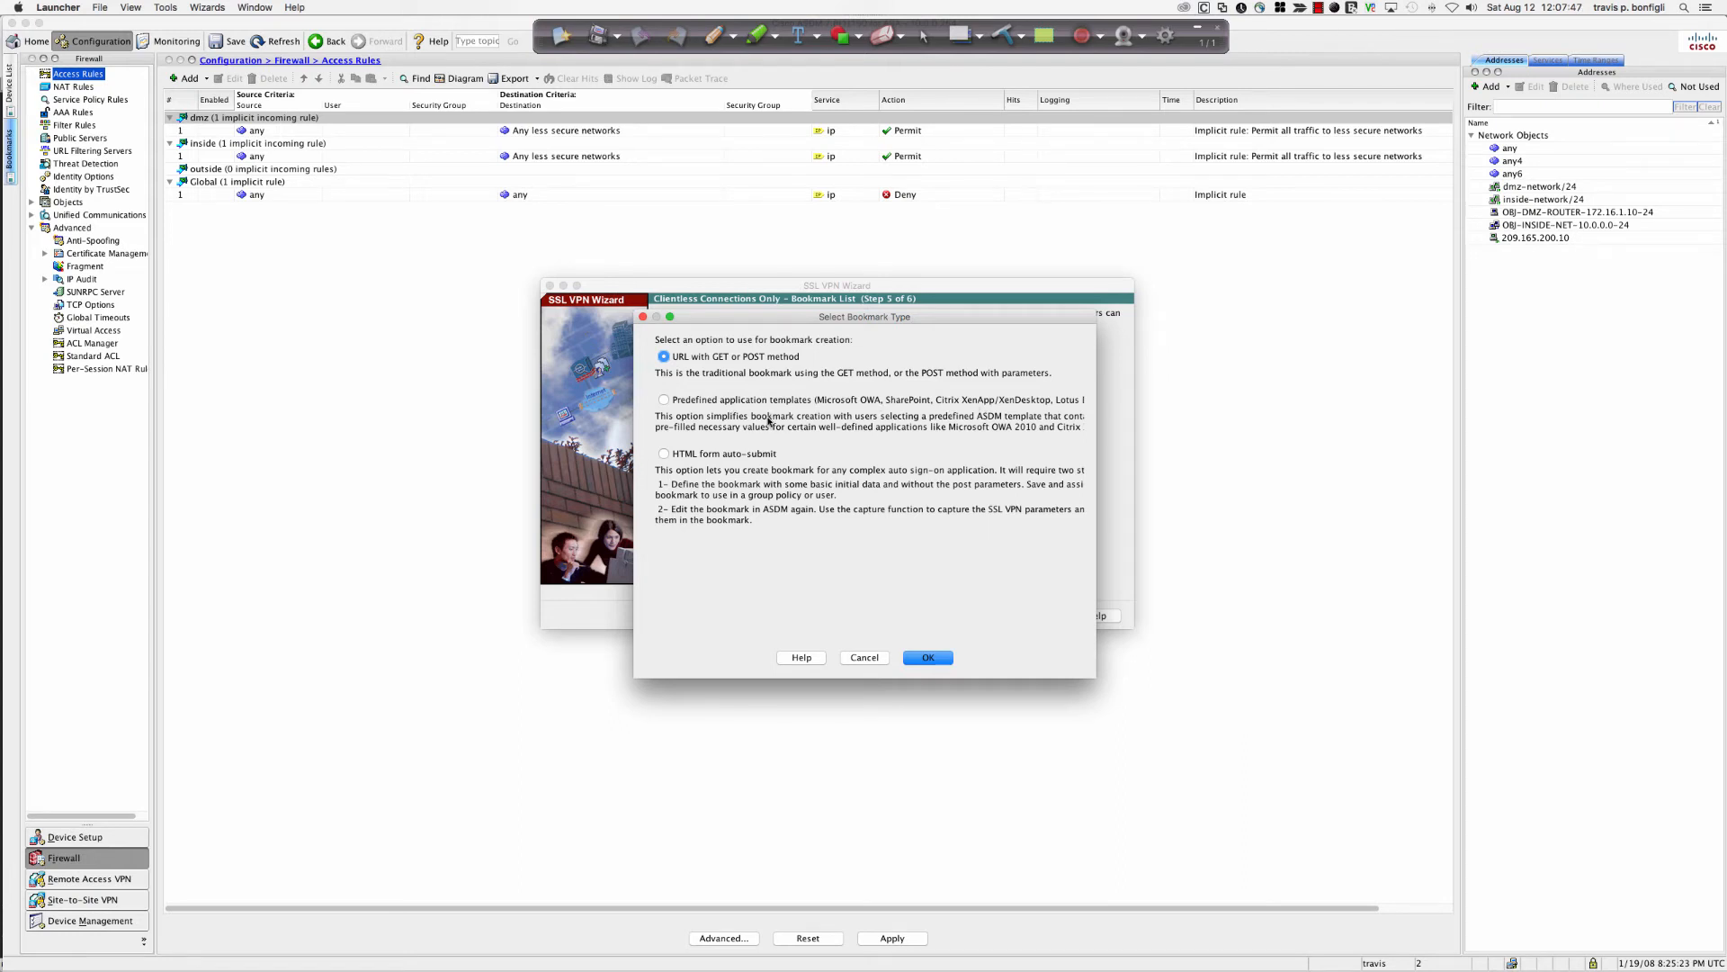
Add a DELTEK Time Entry bookmark with URL 172.16.1.10 to the list.
left_click(922, 660)
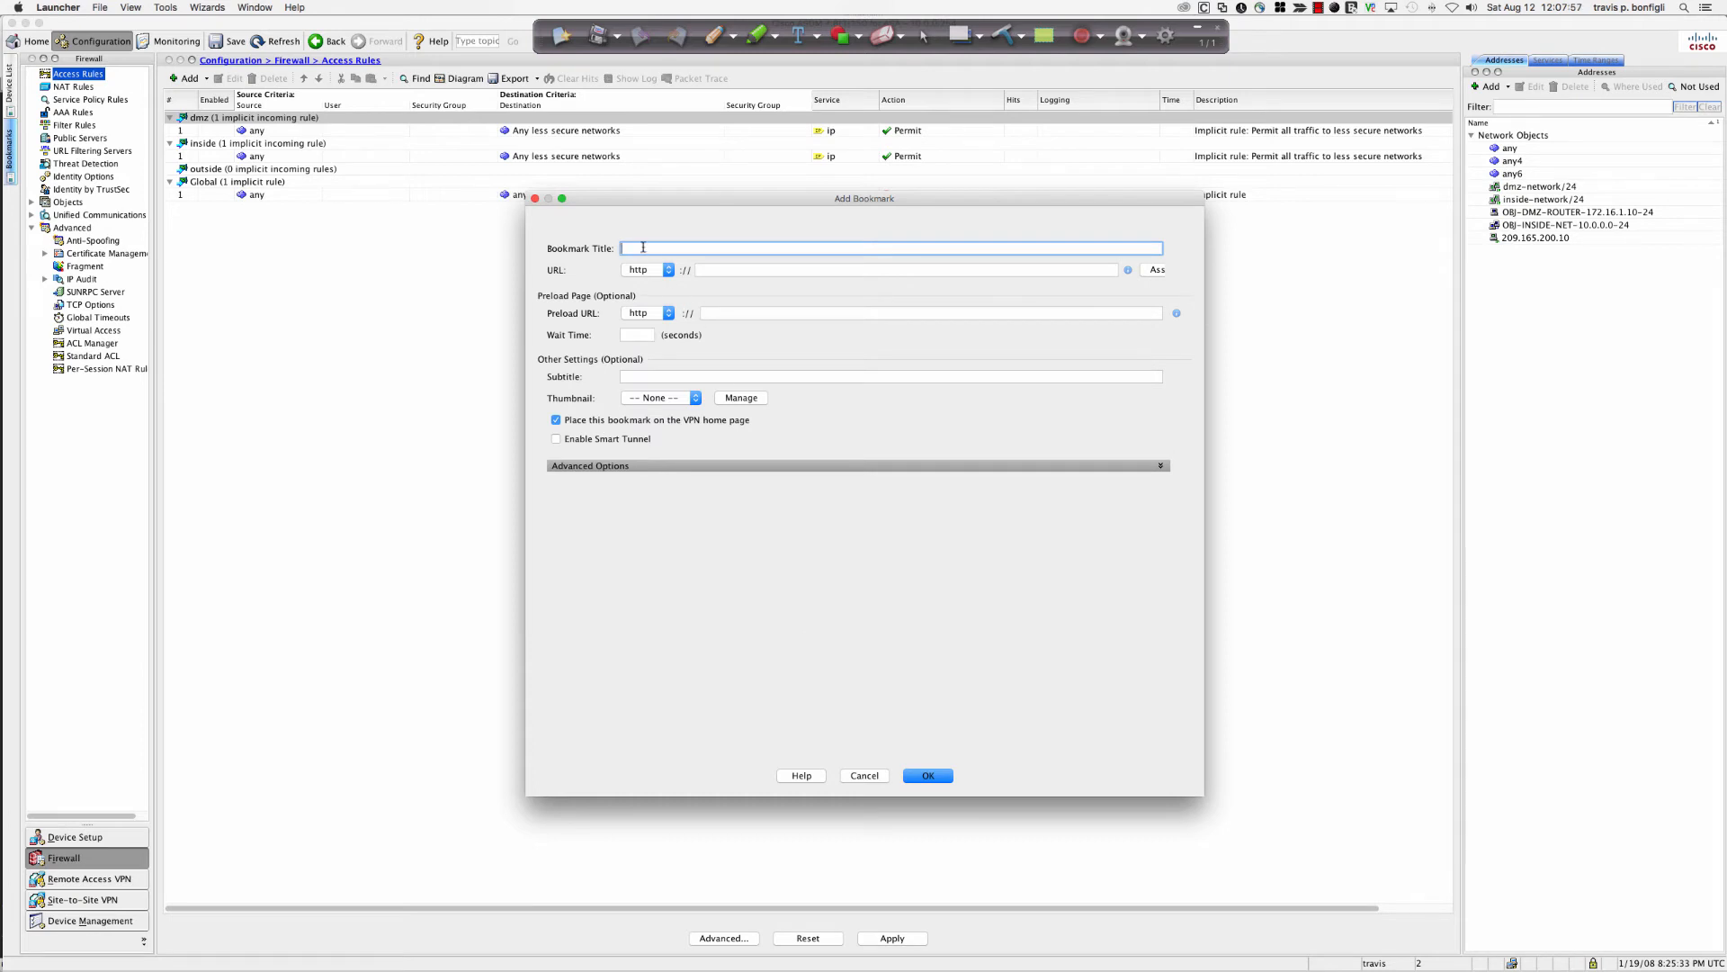
type("DELTEK Time Entry")
left_click(708, 271)
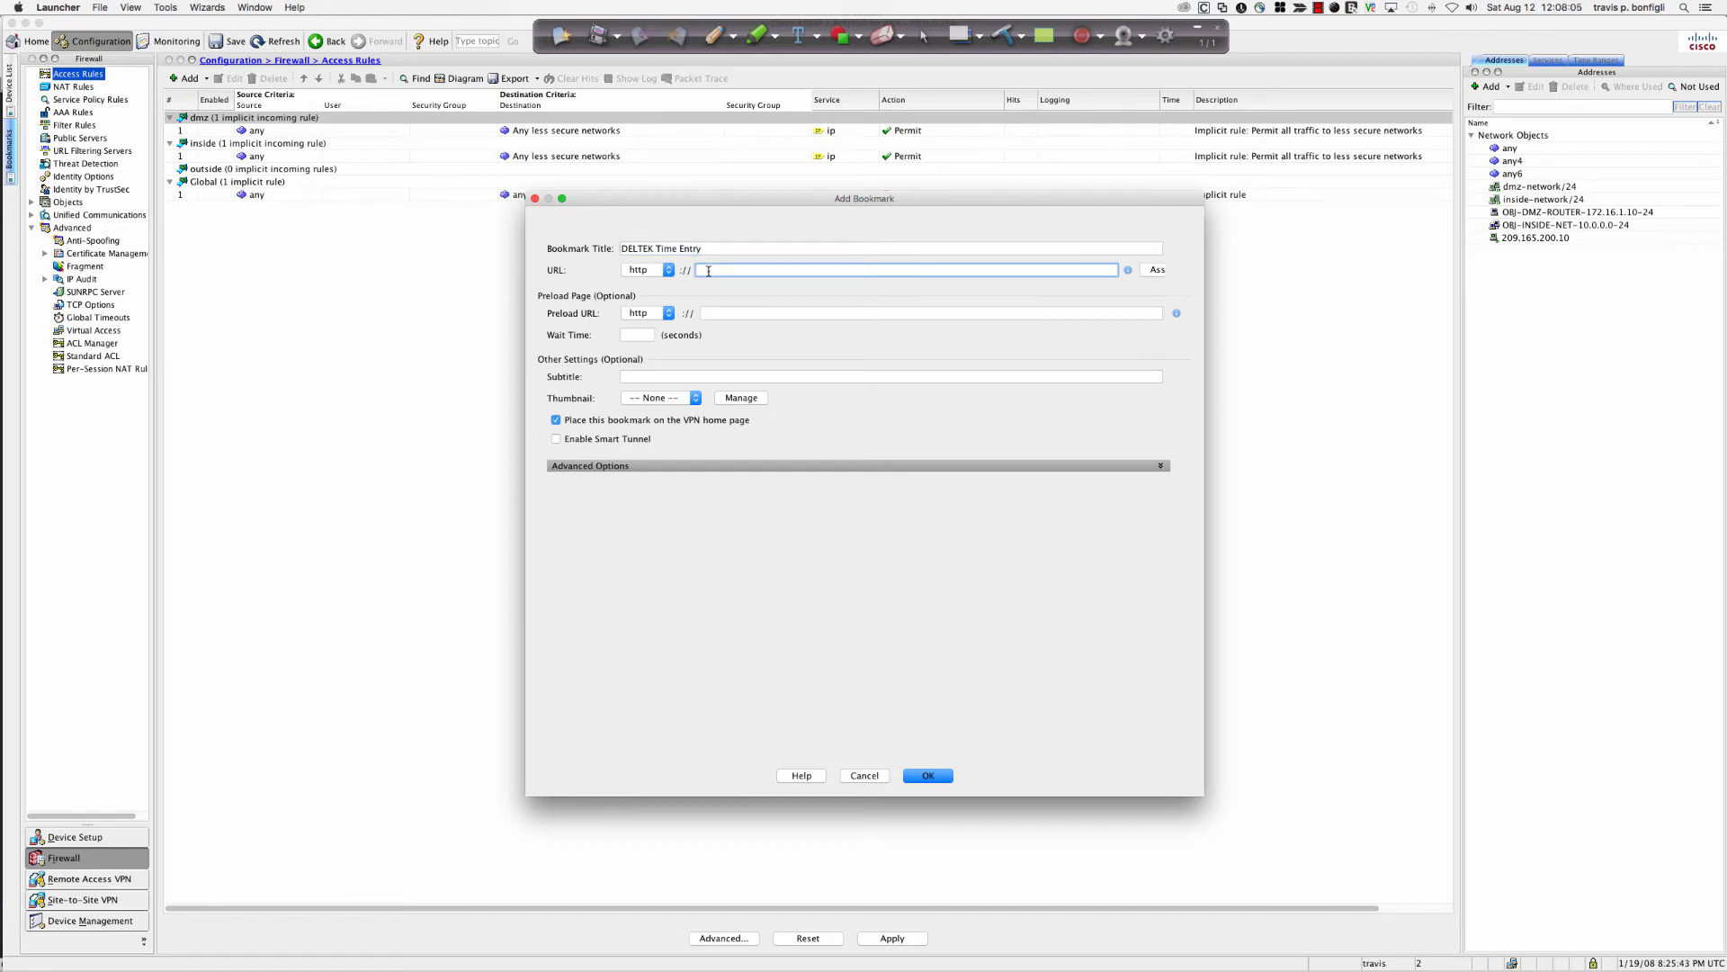
type("172.16.1.10")
left_click(928, 776)
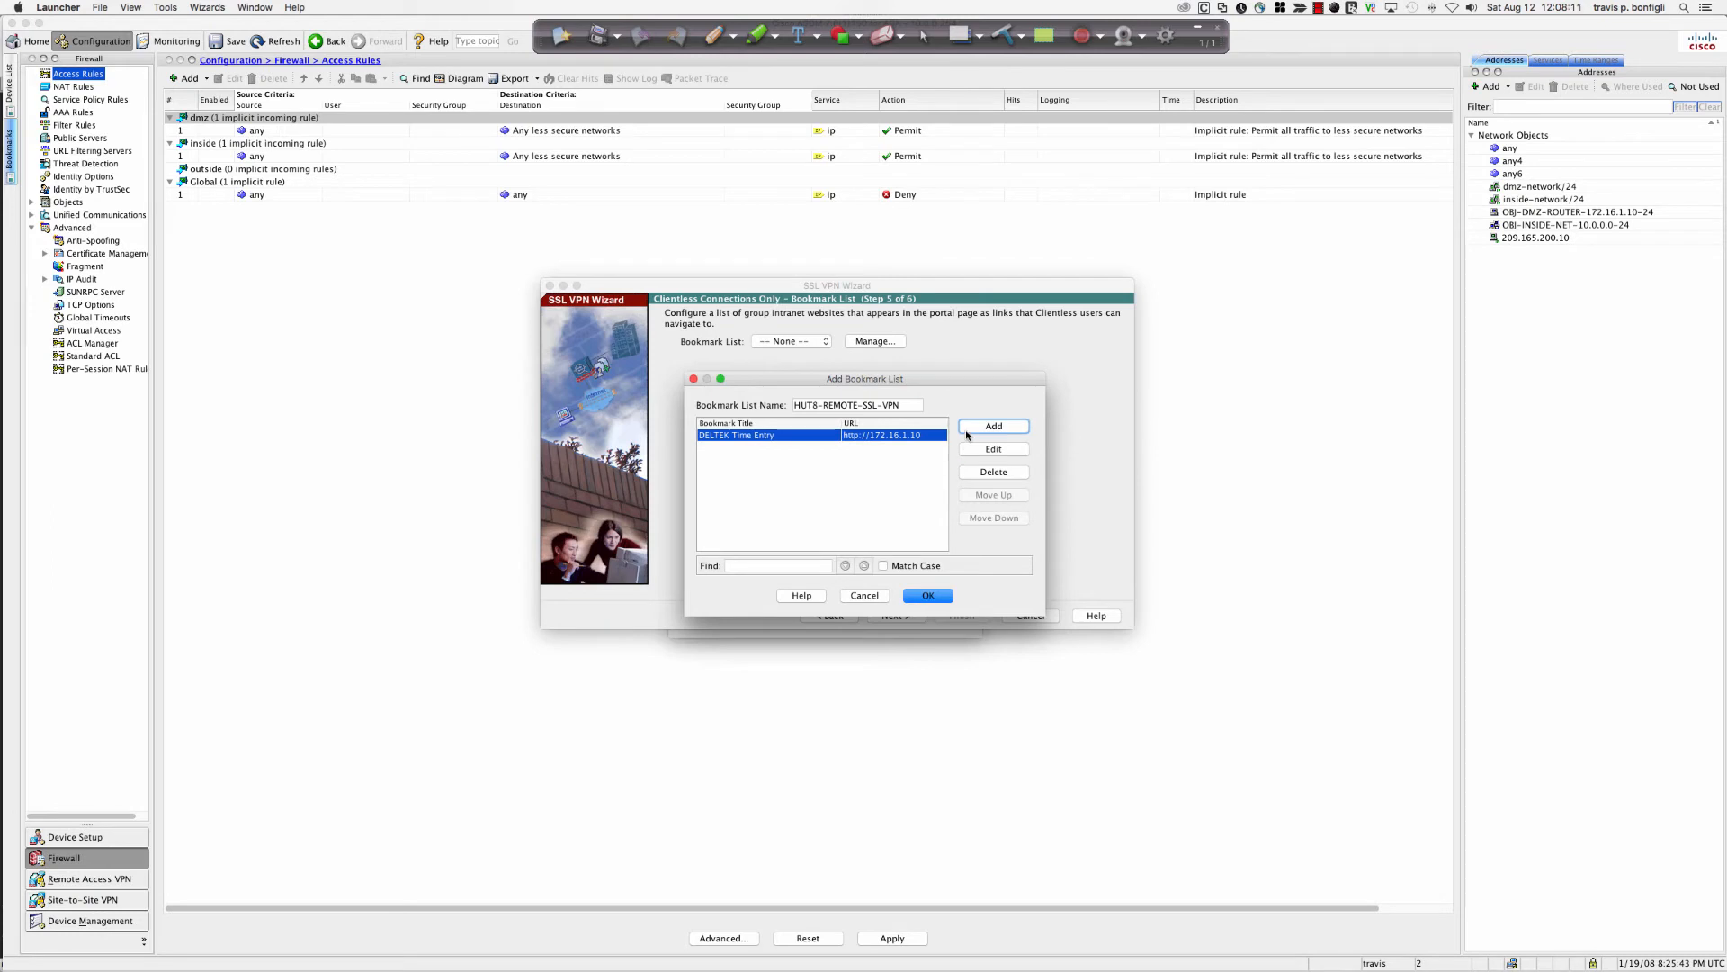
left_click(966, 431)
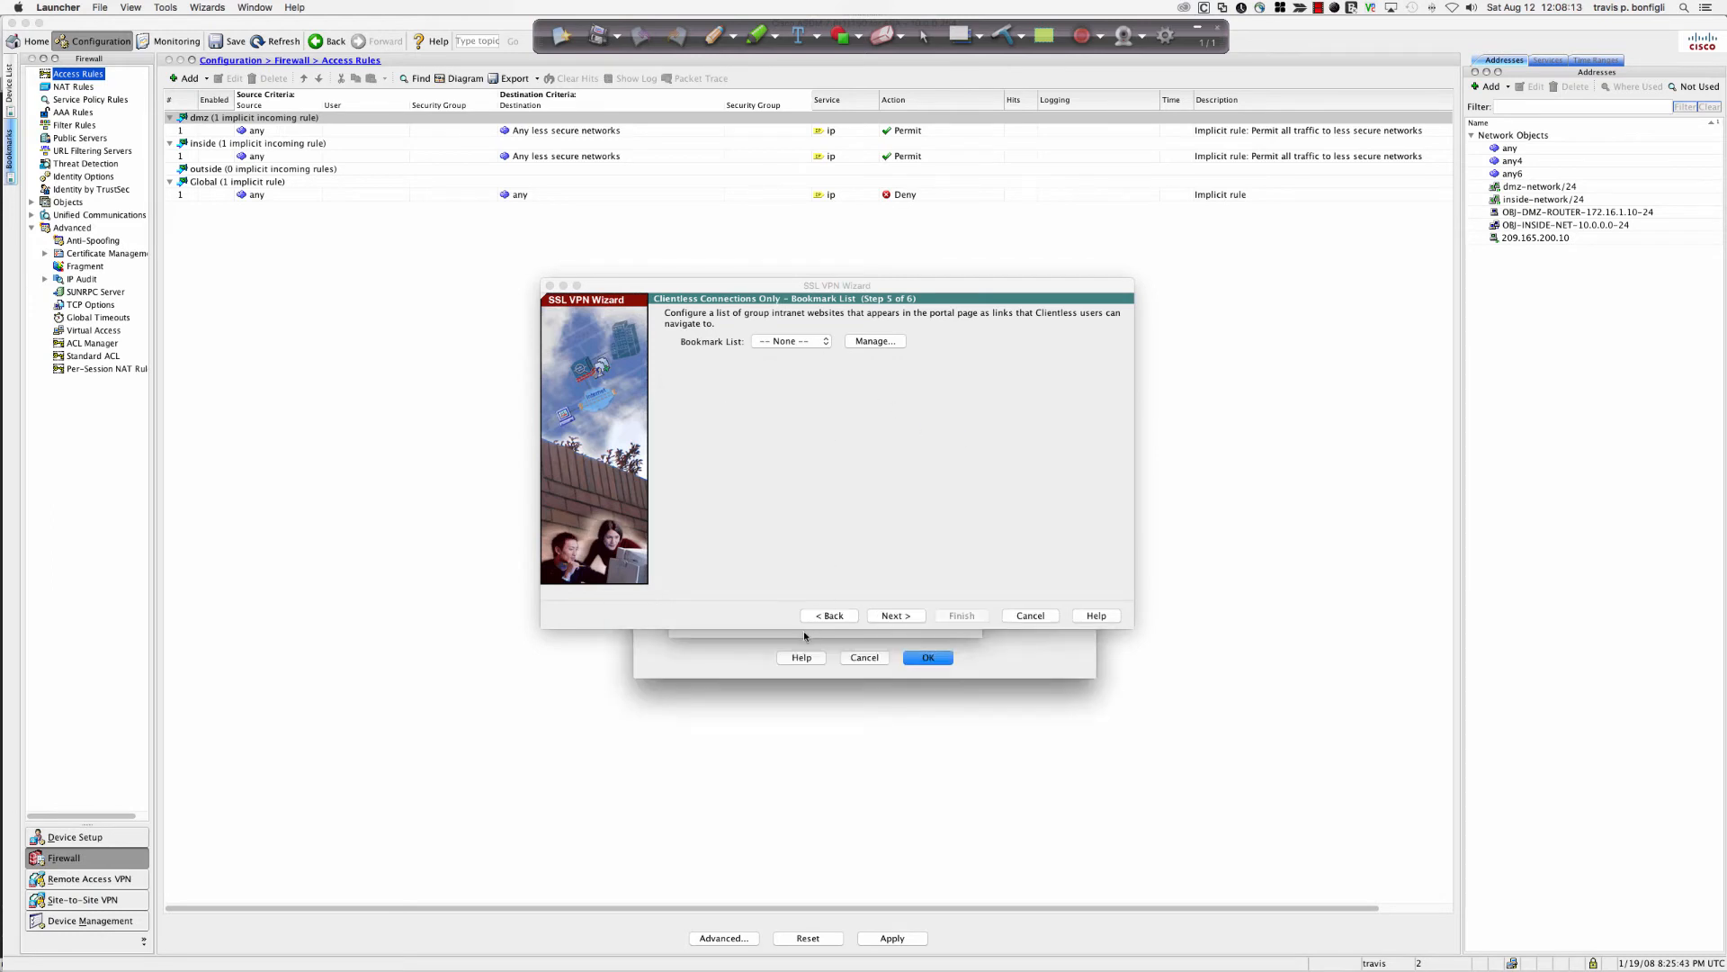
Add a PeopleSoft bookmark with URL 192.168.1.111.
left_click(934, 657)
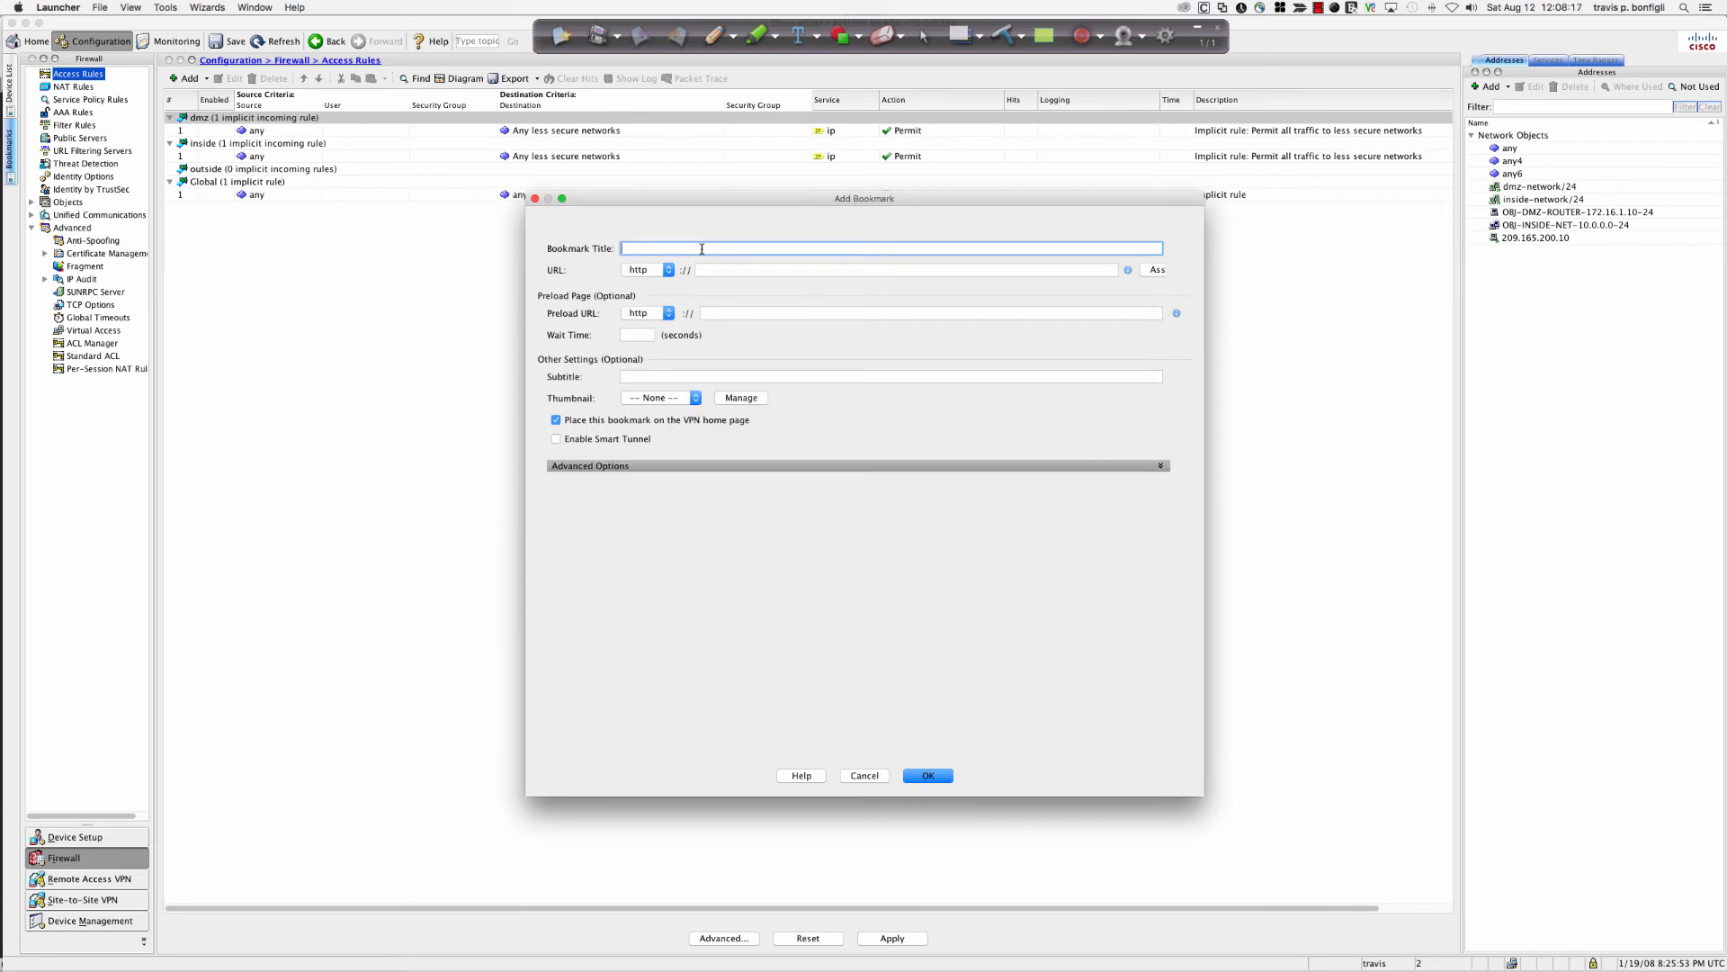
type("People")
key("BackSpace")
type("le")
left_click(717, 268)
type("192.168.1.111")
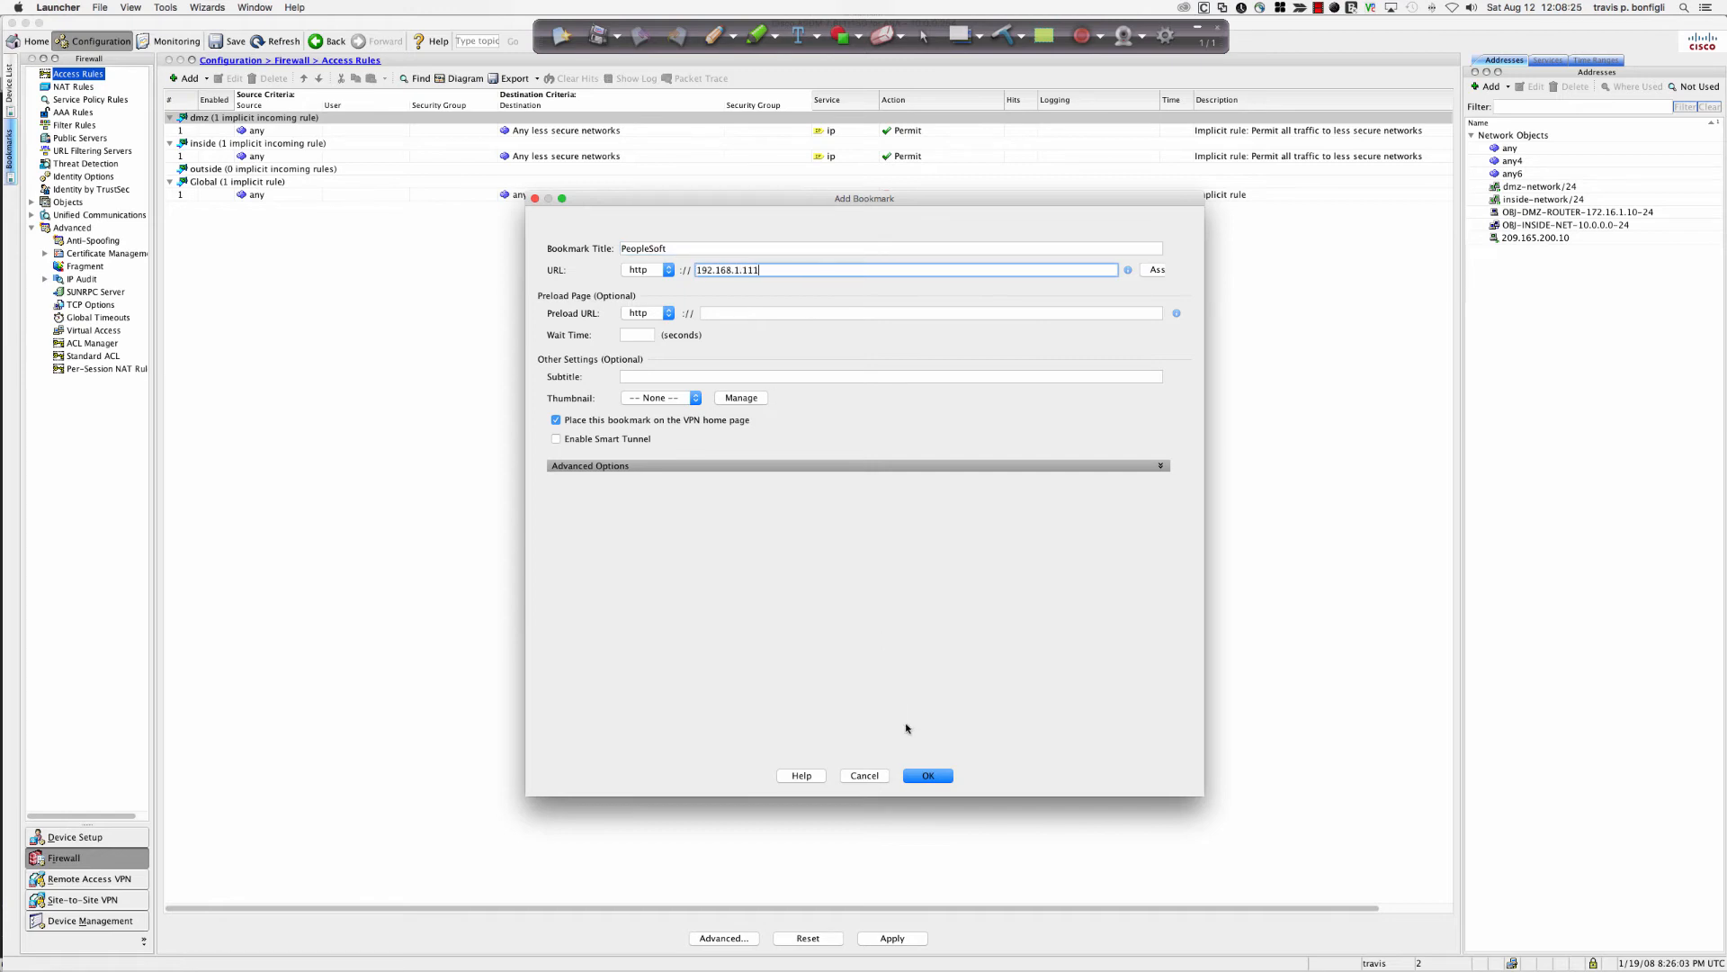
left_click(925, 775)
Add an ASA Inside ASDM Access bookmark with URL 10.0.0.254.
left_click(928, 595)
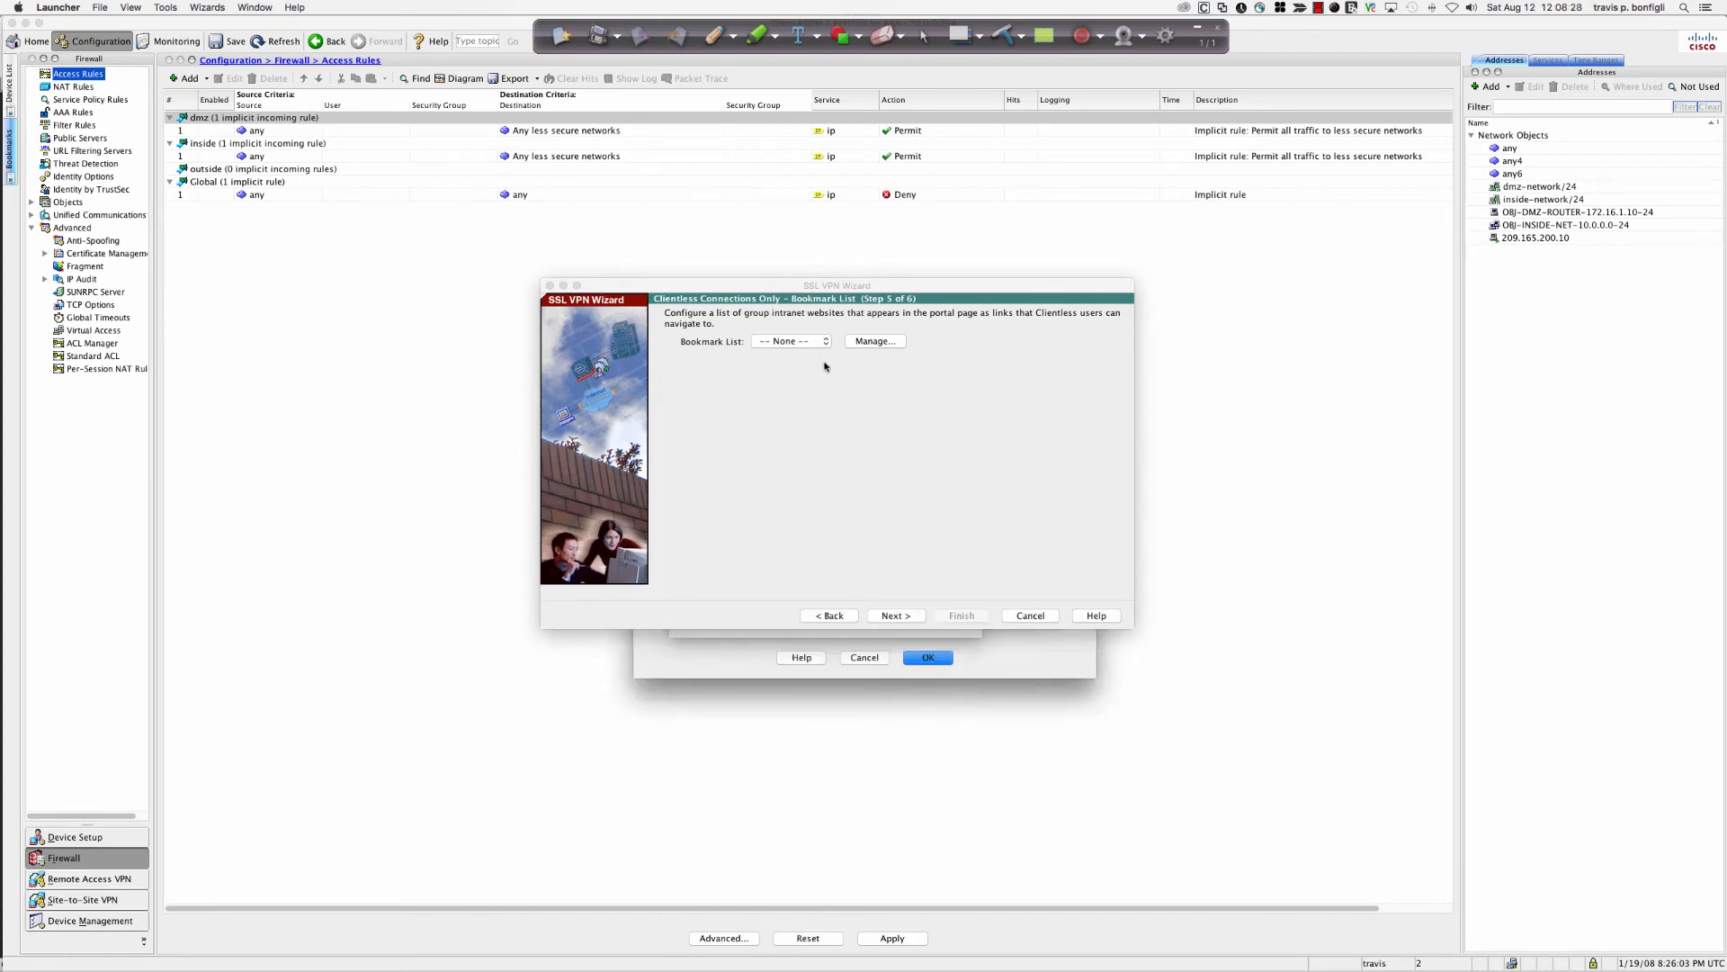
left_click(775, 638)
left_click(928, 657)
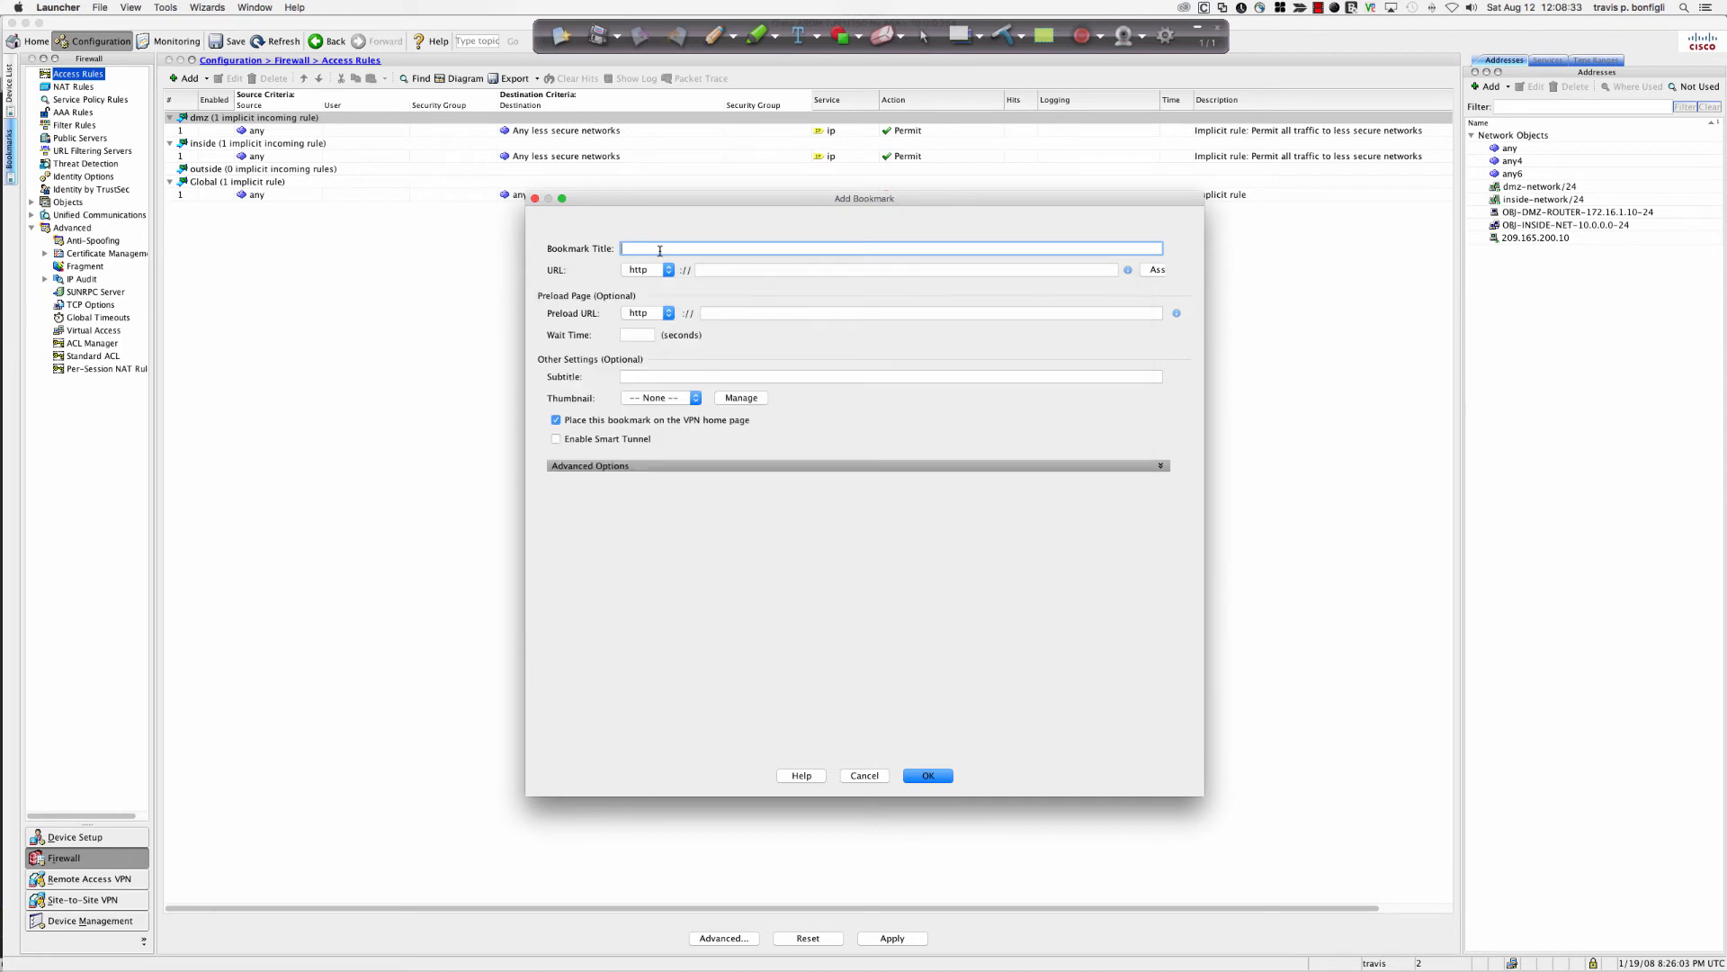
type("192.16.1")
key("BackSpace")
key("BackSpace")
key("BackSpace")
key("BackSpace")
key("BackSpace")
key("BackSpace")
key("BackSpace")
type("10.0.0.")
left_click_drag(697, 250, 613, 248)
type("ASA Inside ASDM Access")
left_click(731, 271)
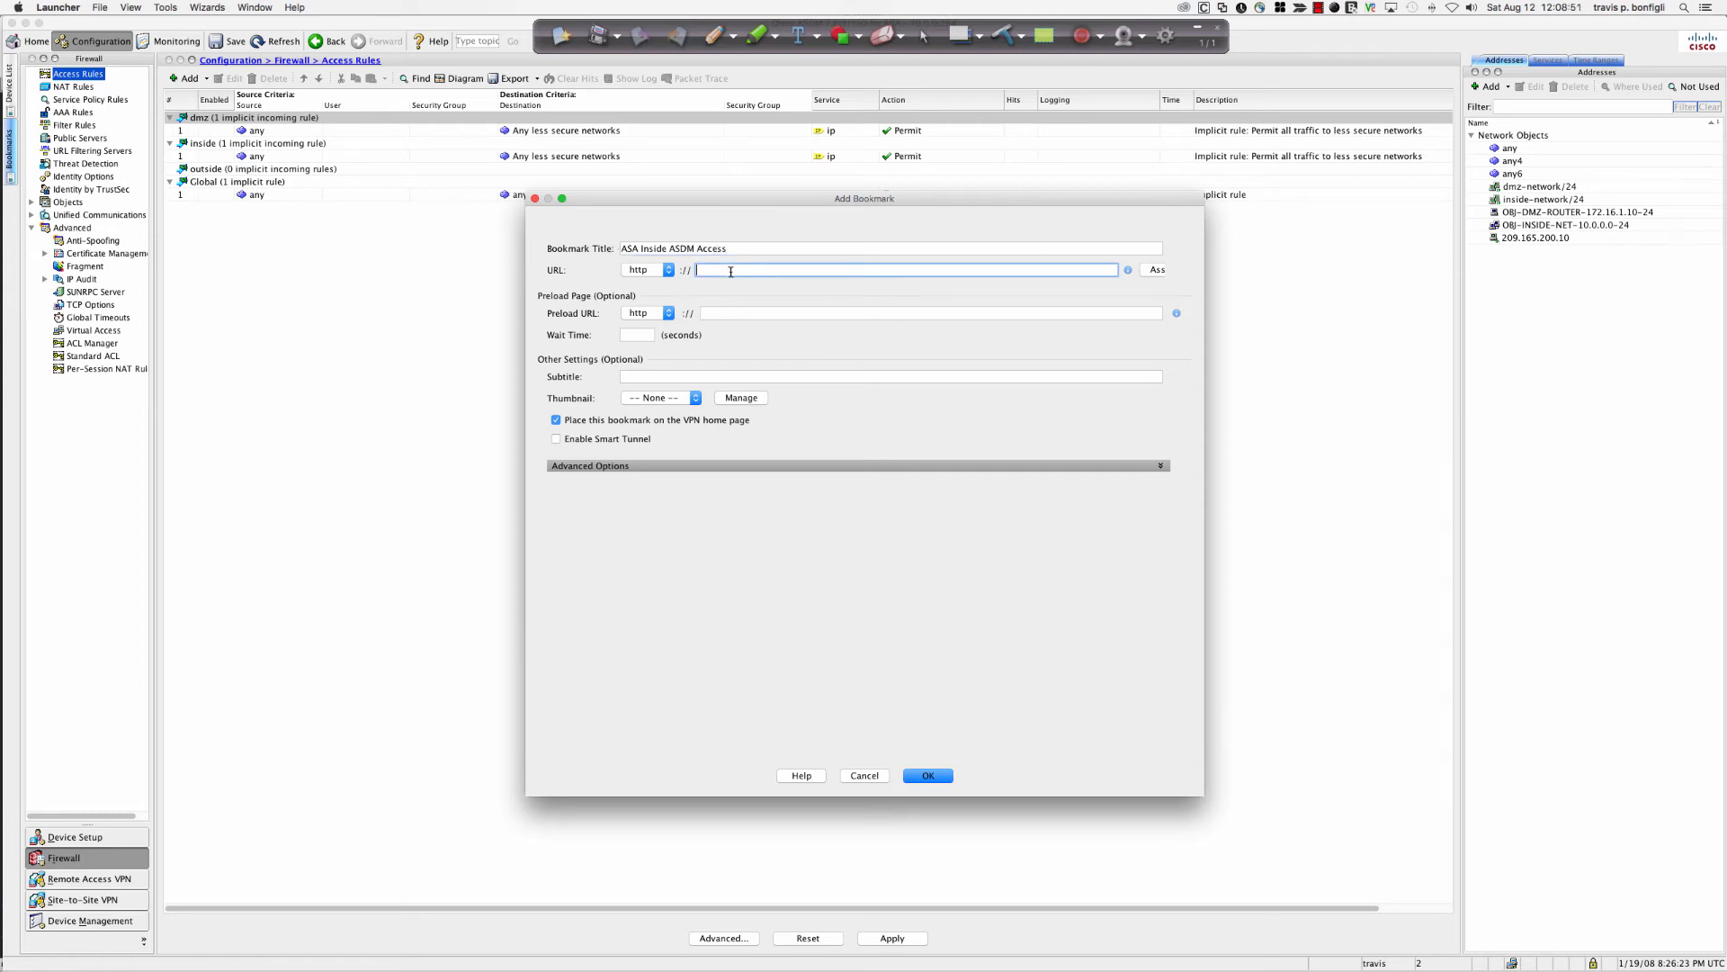
type("10.0.0.254")
left_click(913, 772)
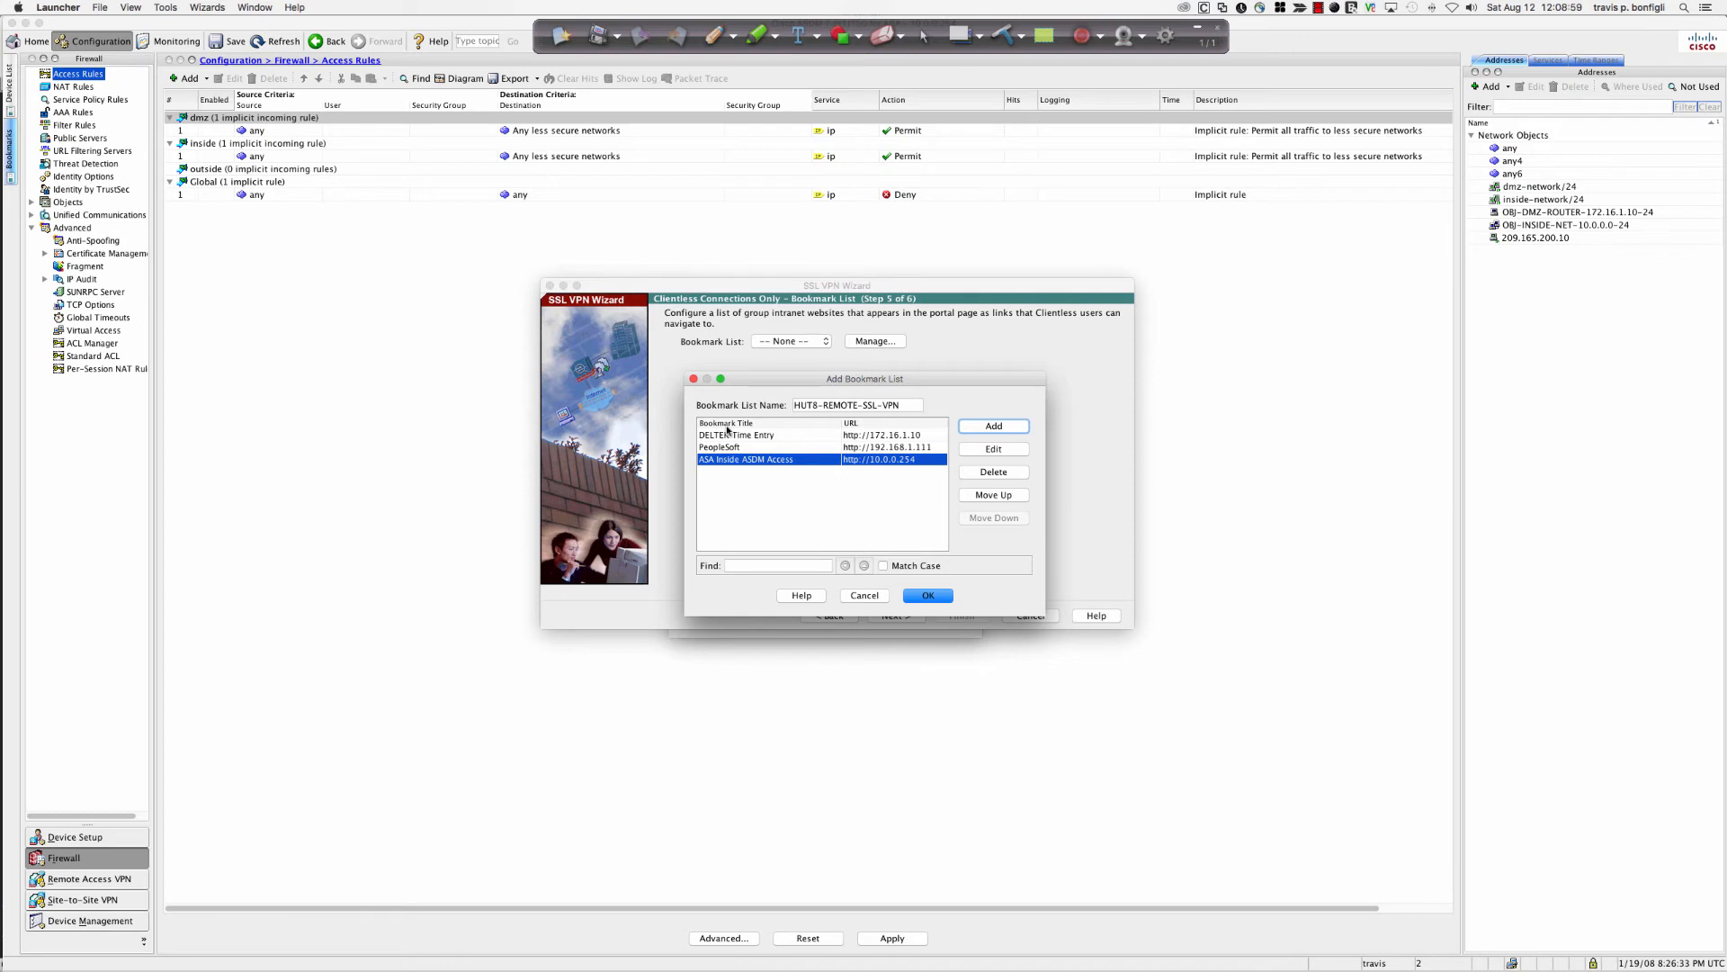
Save the bookmark list, select HUT8-REMOTE-SSL-VPN as the wizard's bookmark list, and finish the wizard.
left_click(934, 595)
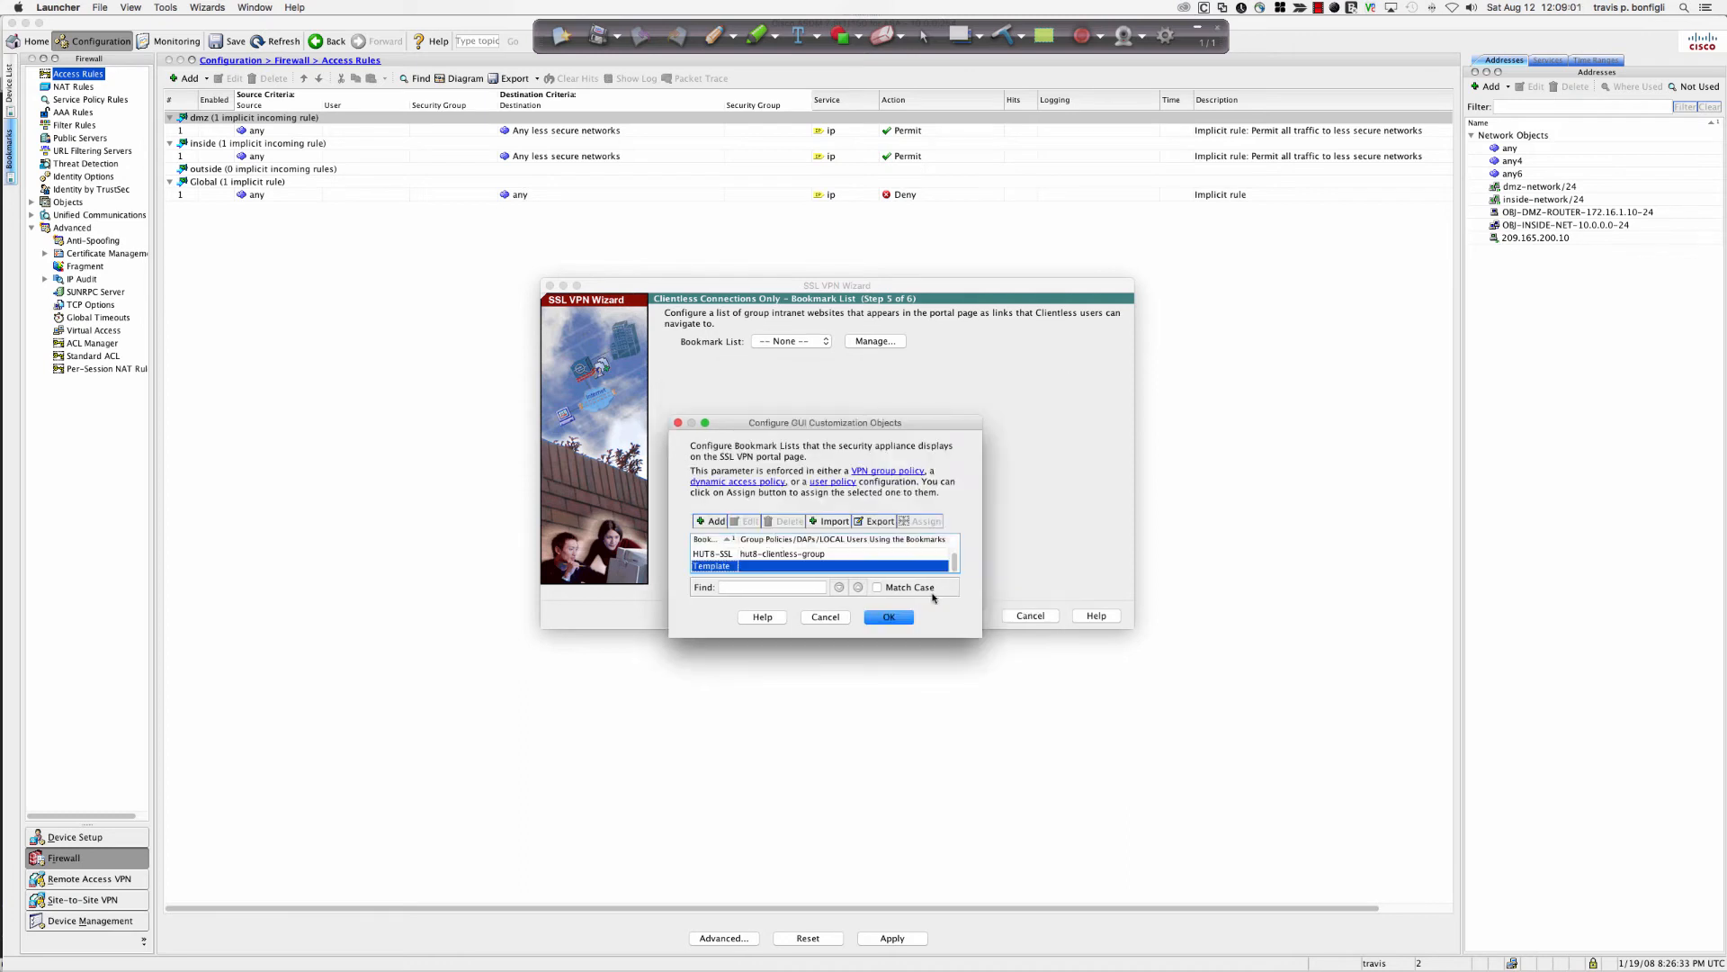
left_click(884, 618)
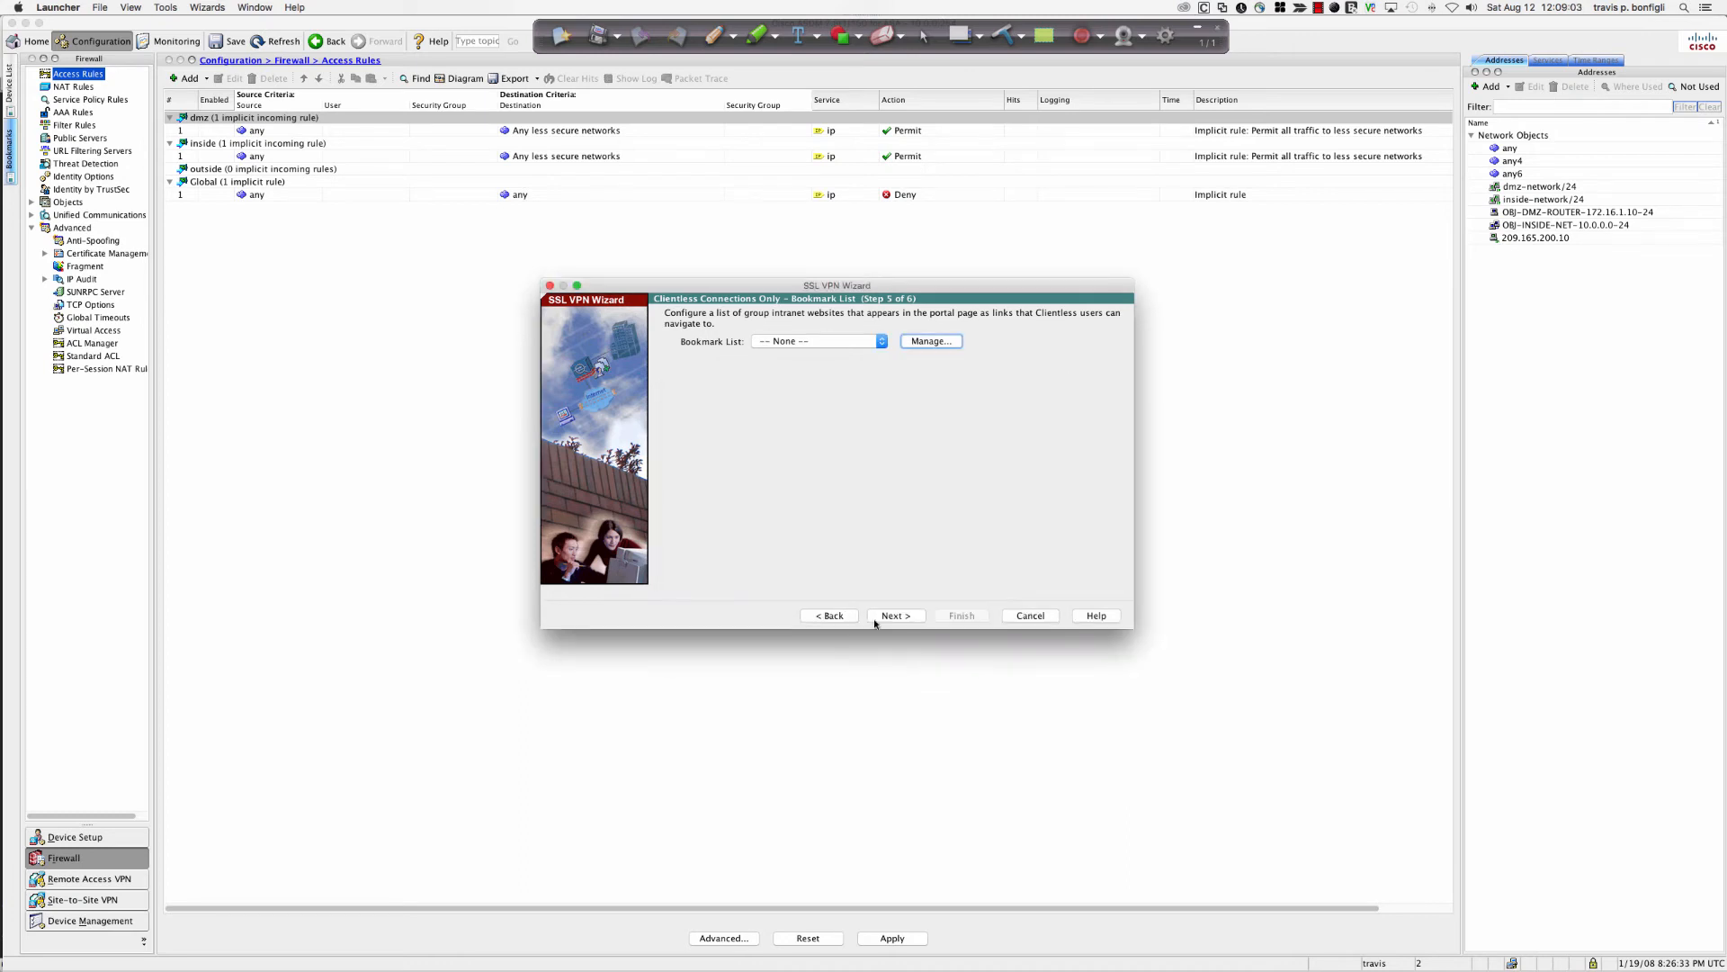
left_click(879, 346)
left_click(855, 365)
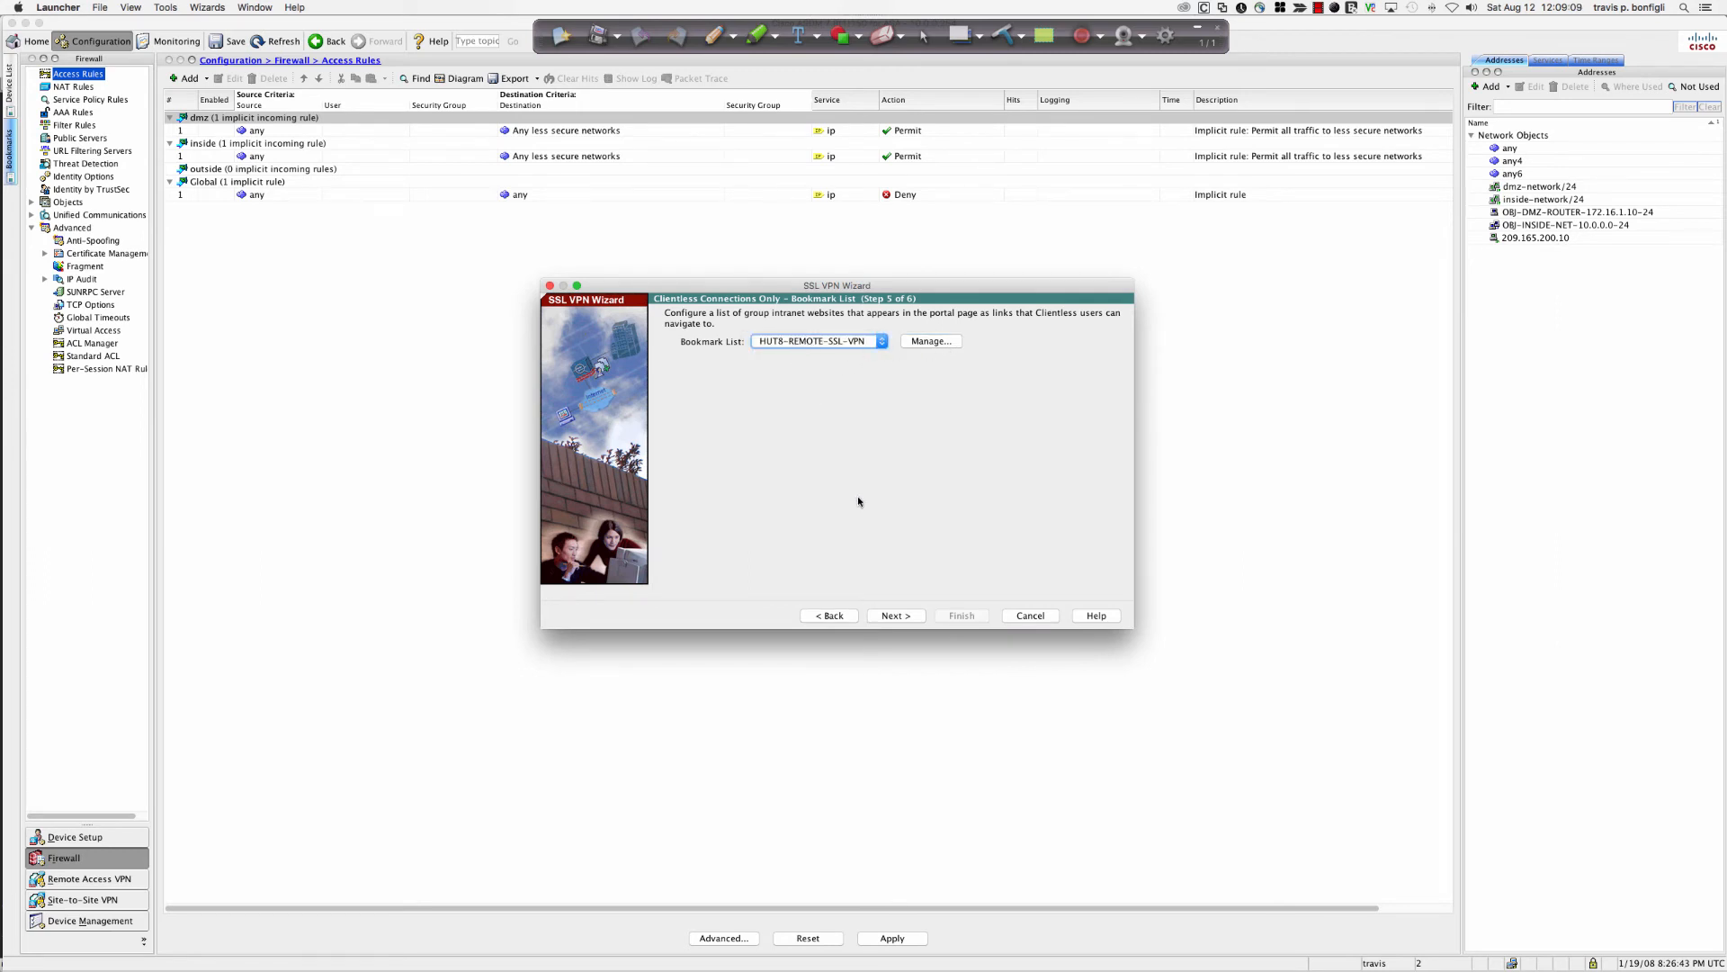
left_click(896, 618)
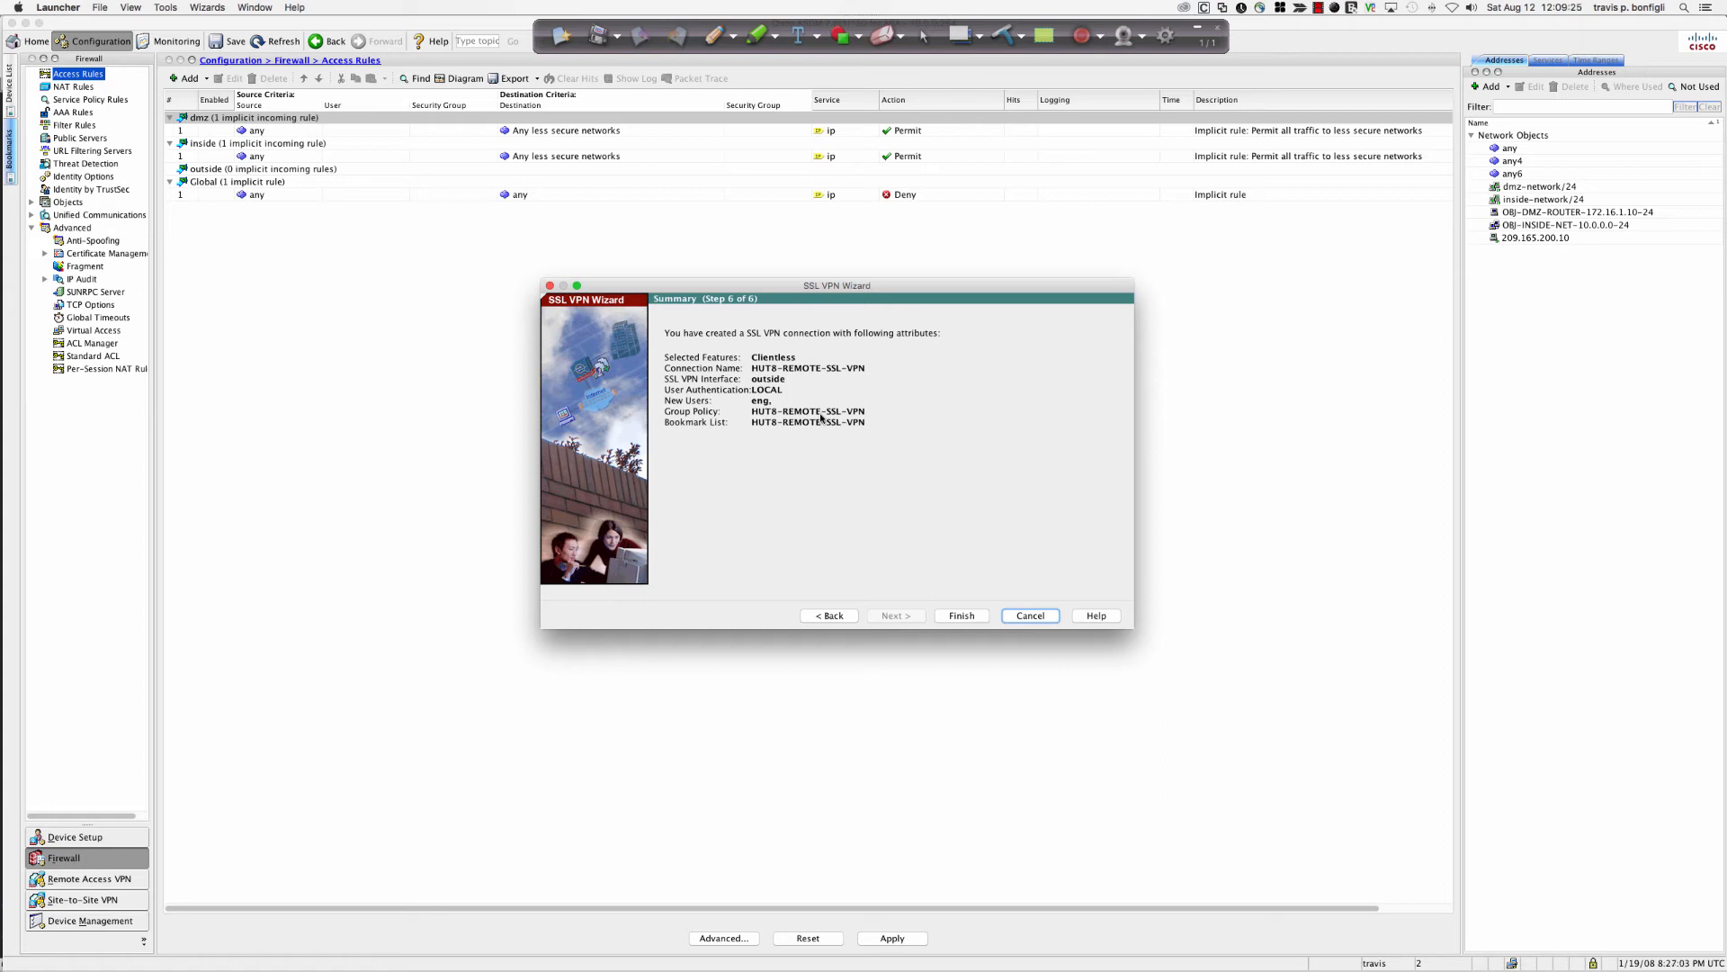
left_click(971, 619)
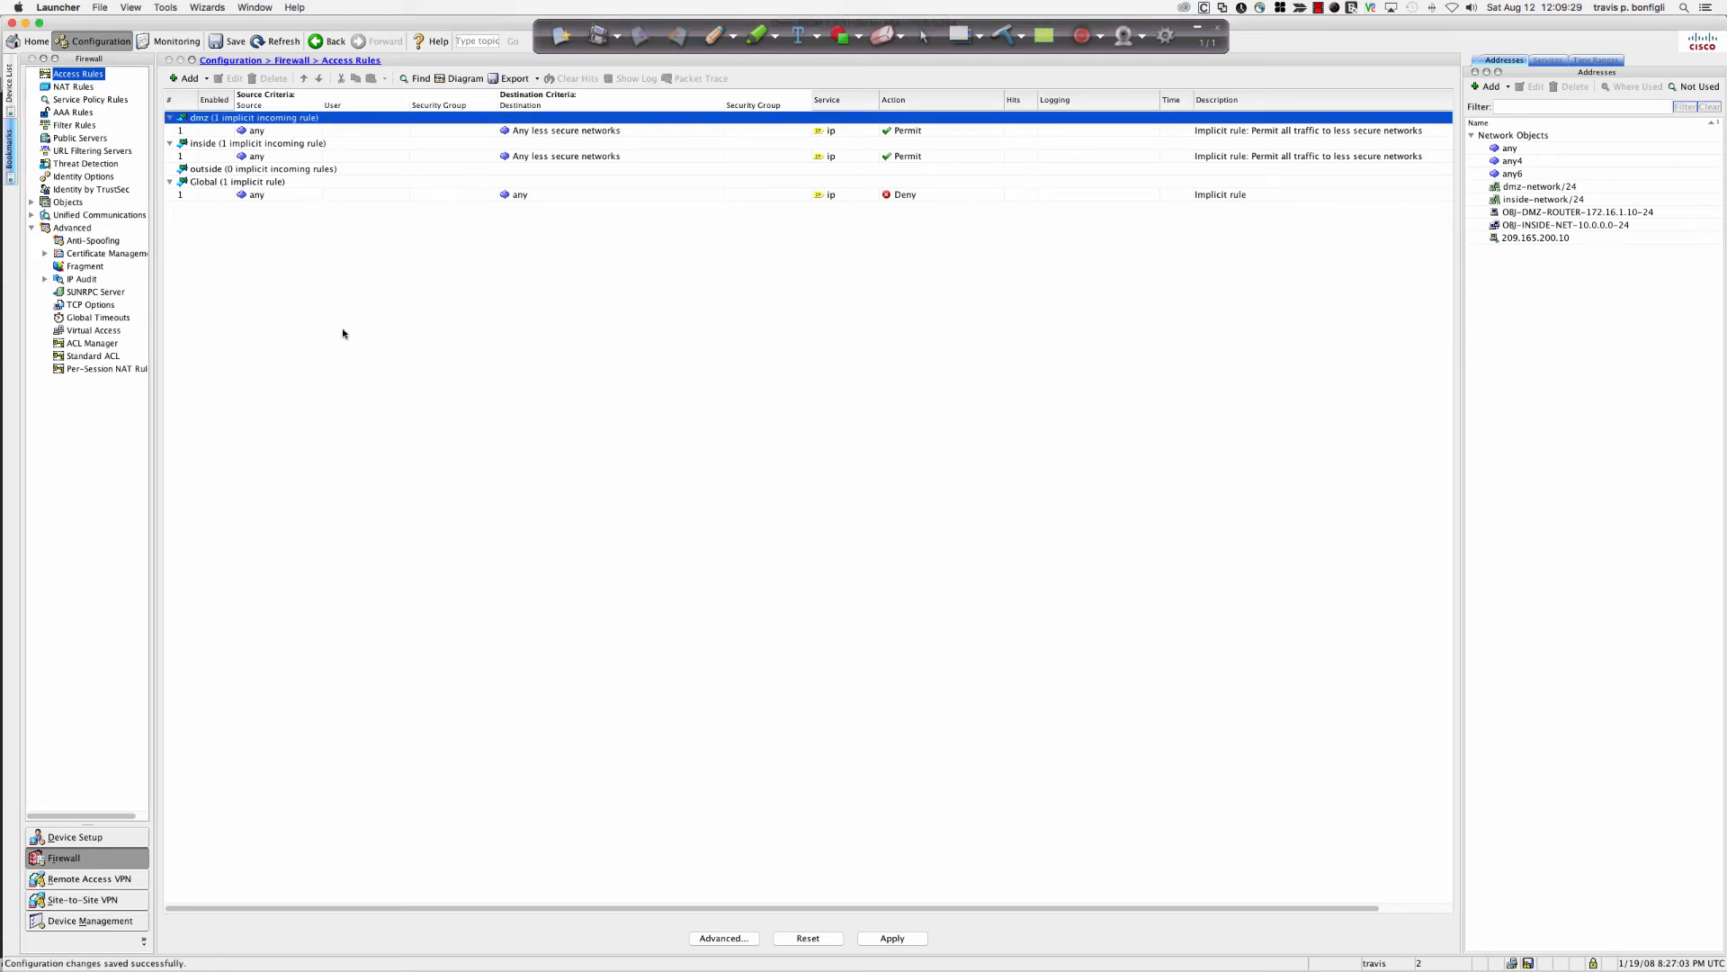
Review the clientless SSL VPN connection profiles, selecting DefaultRAGroup and then HUT8-REMOTE-SSL-VPN.
left_click(96, 880)
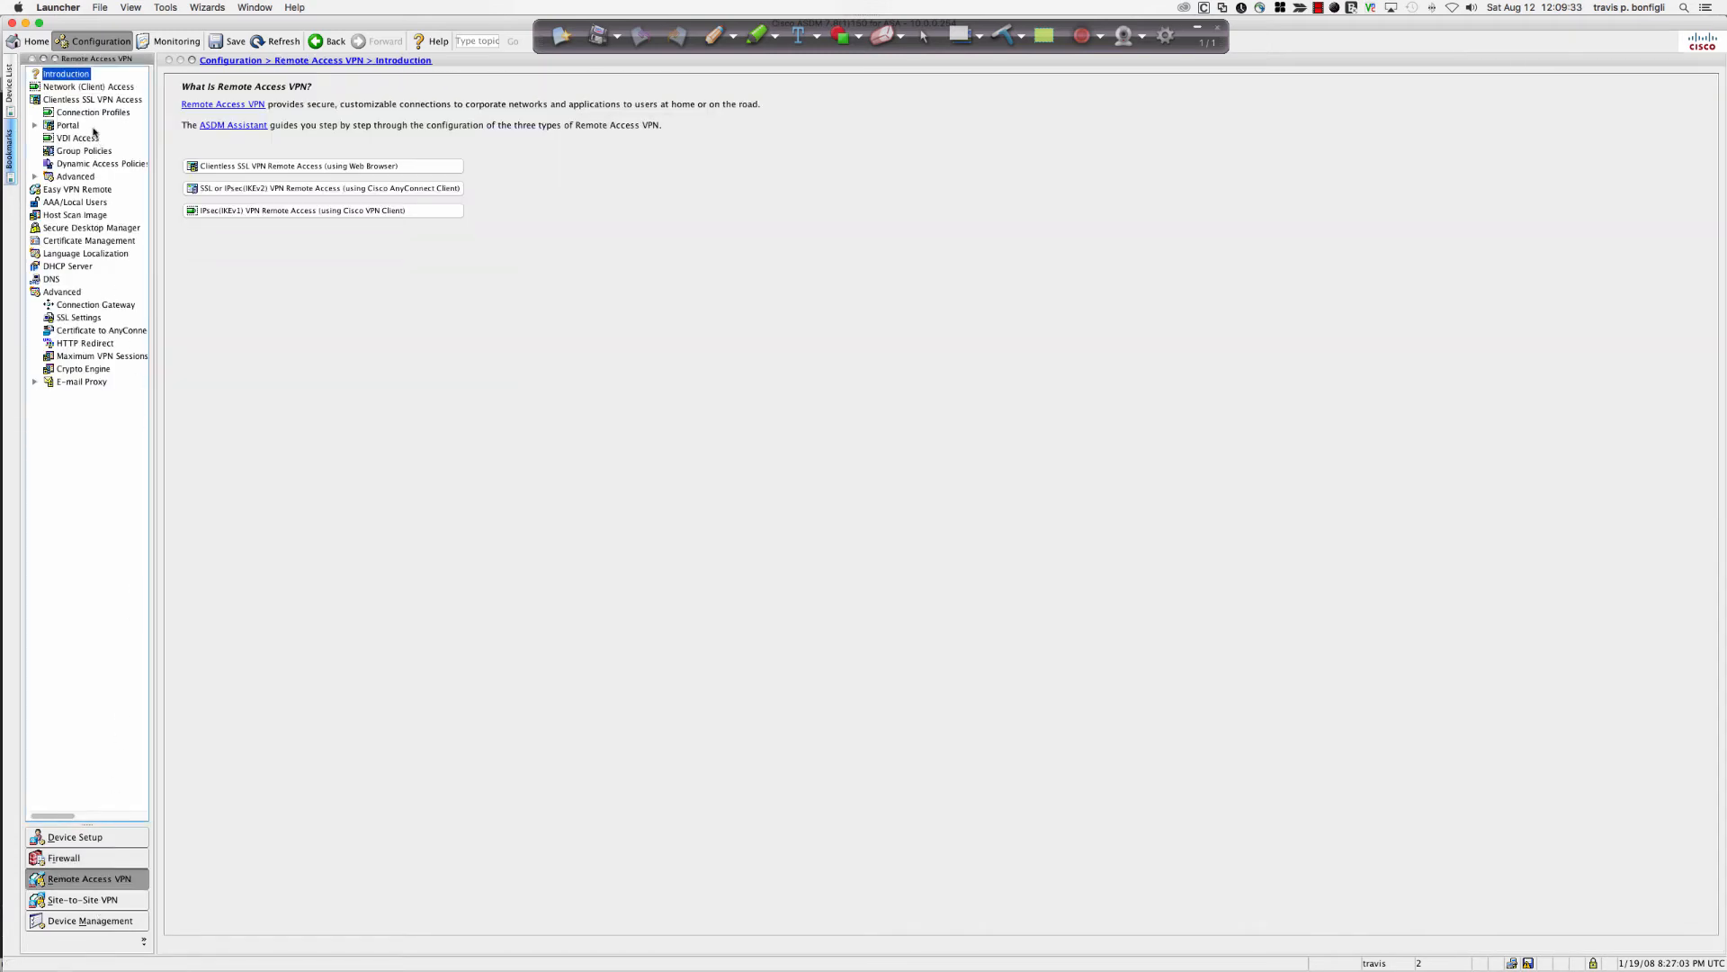
left_click(90, 100)
left_click(88, 111)
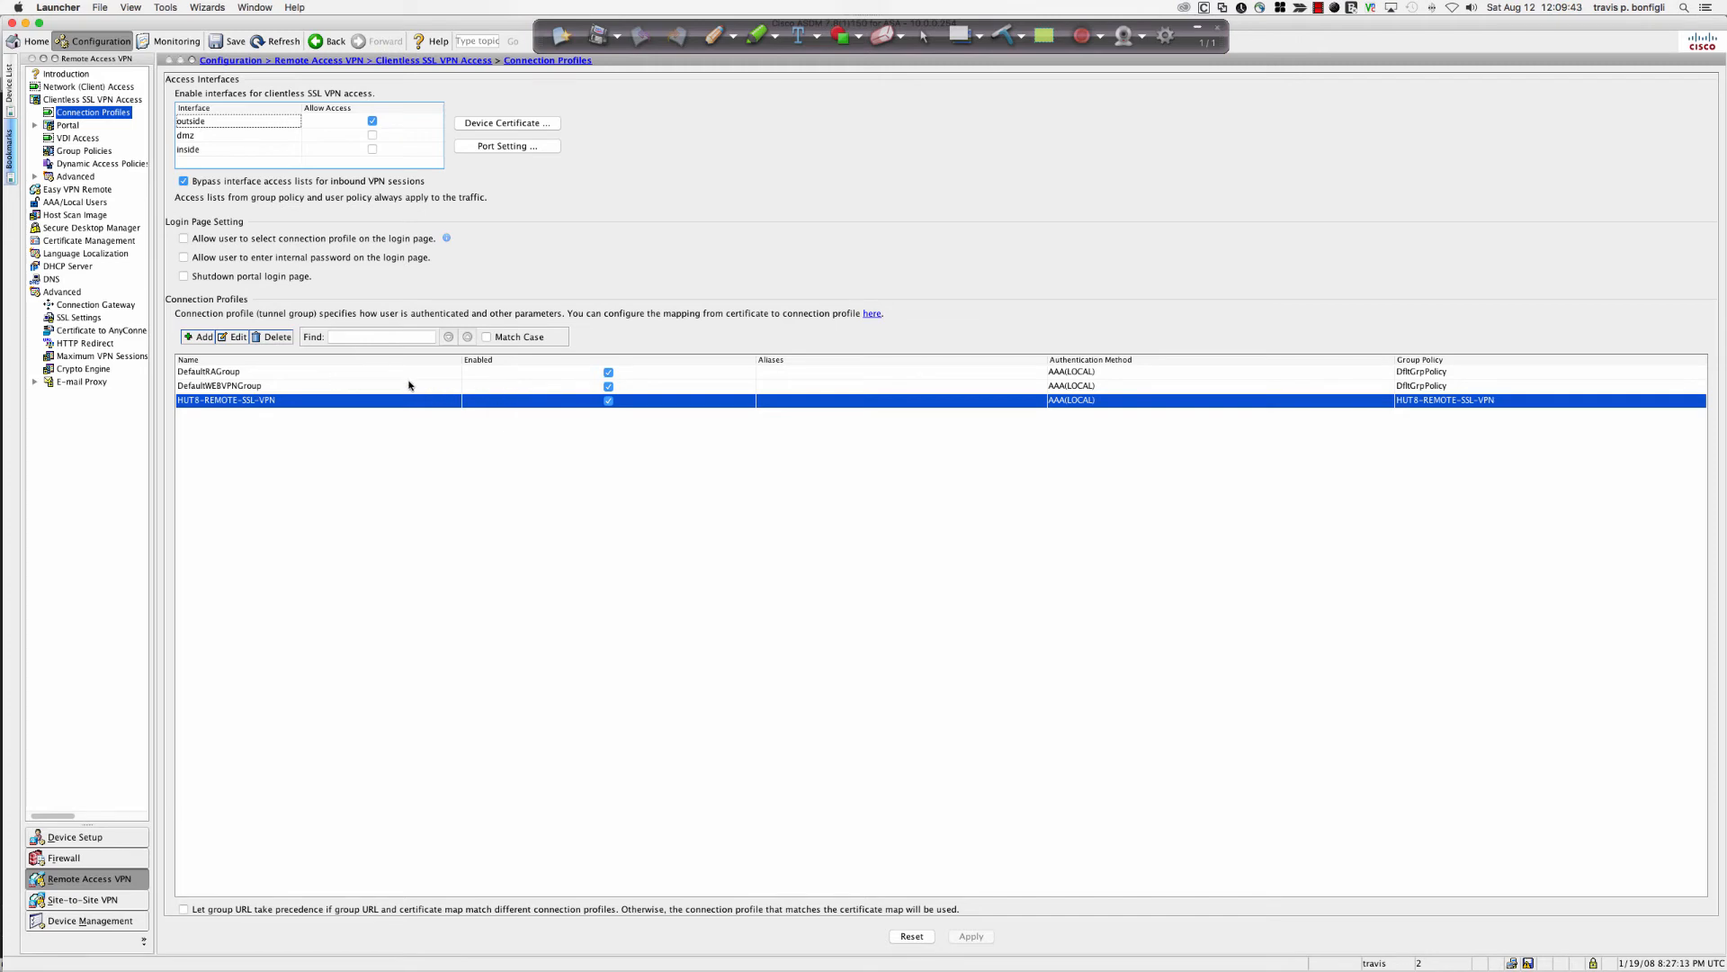
left_click(224, 373)
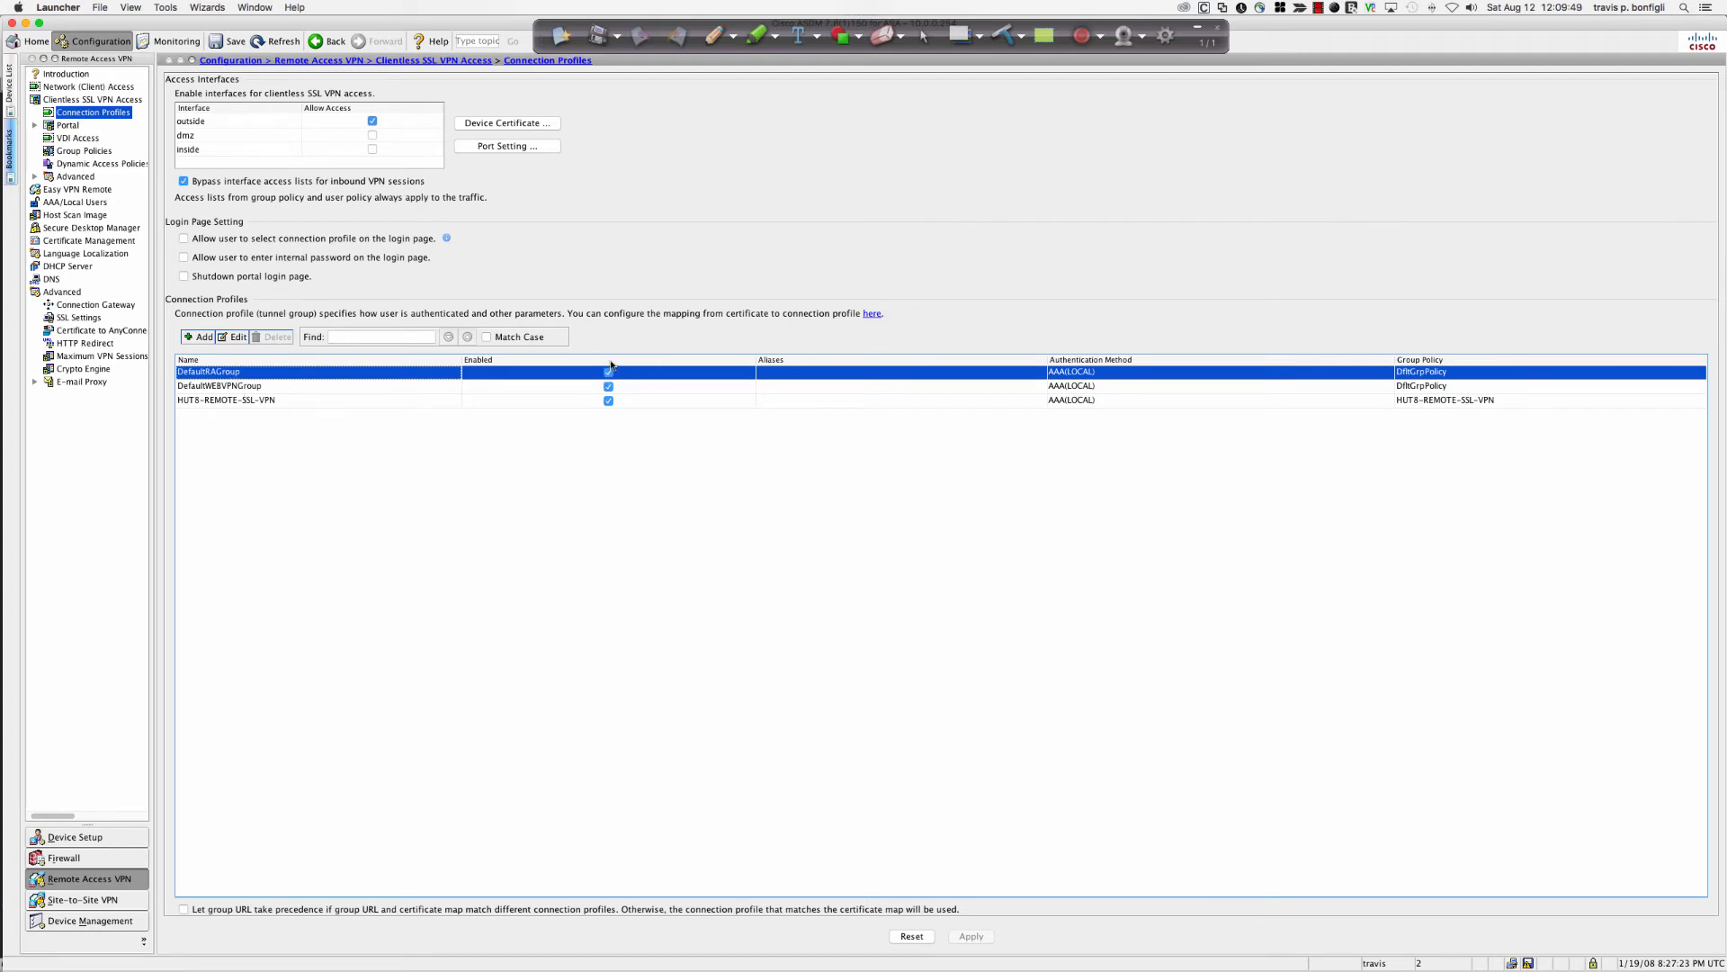
left_click(271, 401)
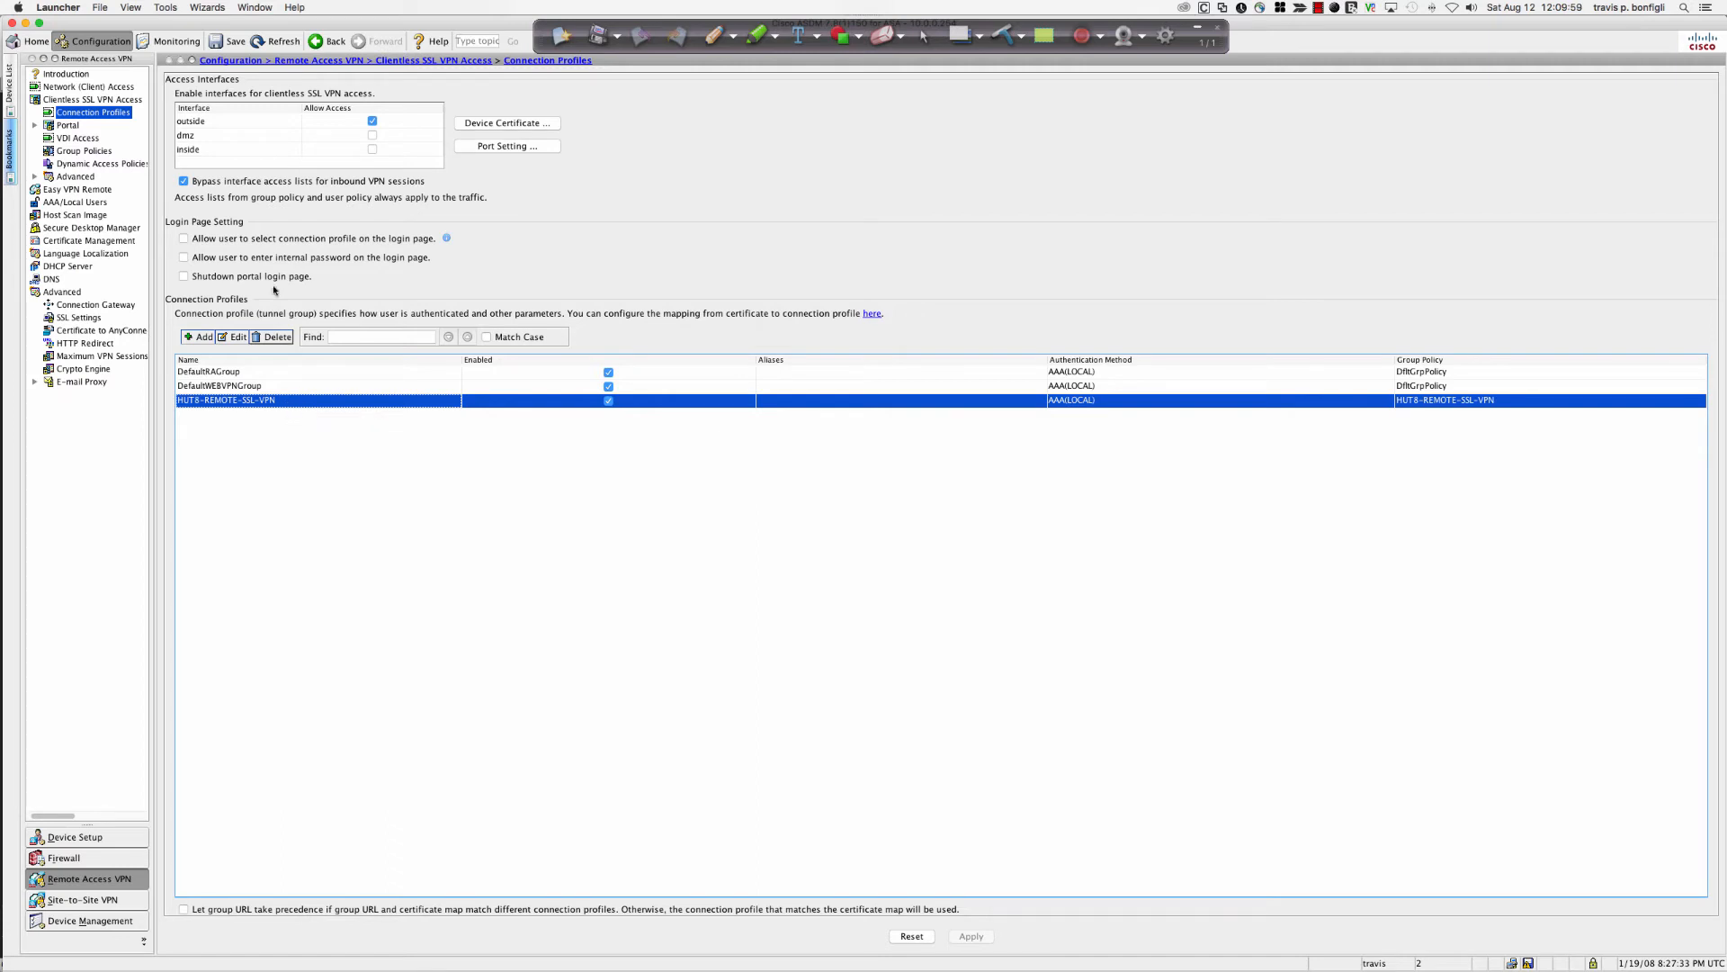
Show Clientless SSL VPN sessions in VPN Sessions monitoring, then switch to VNC Viewer with Cmd+Tab.
left_click(174, 42)
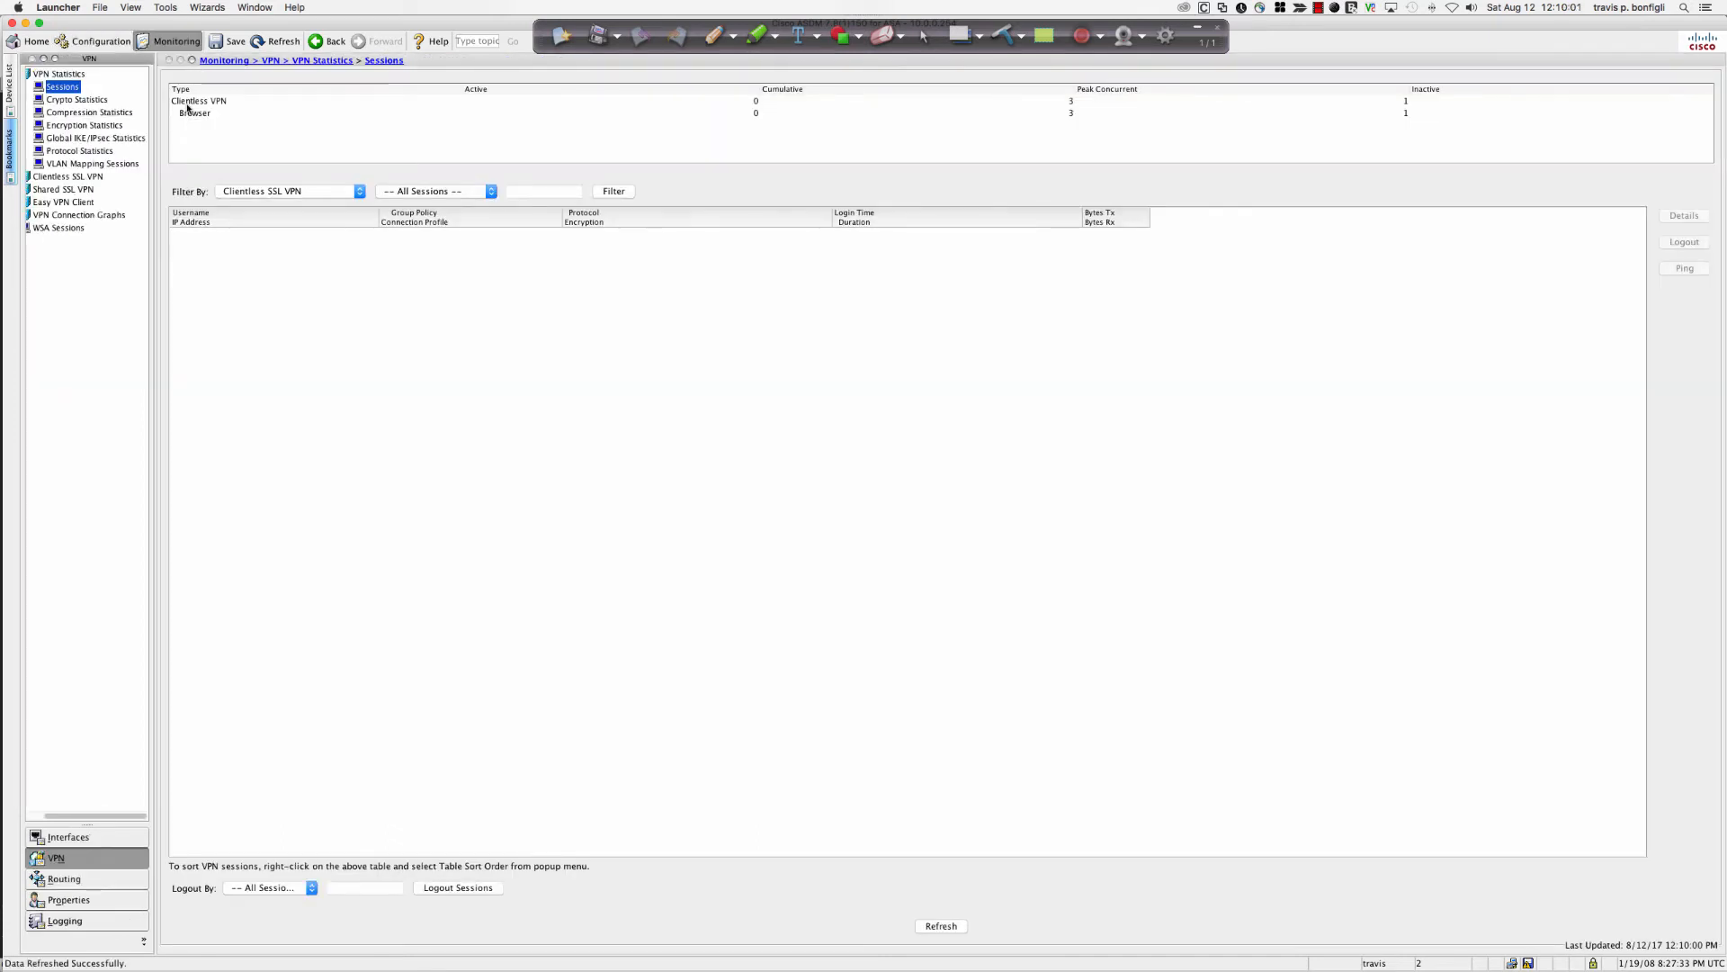
left_click(292, 199)
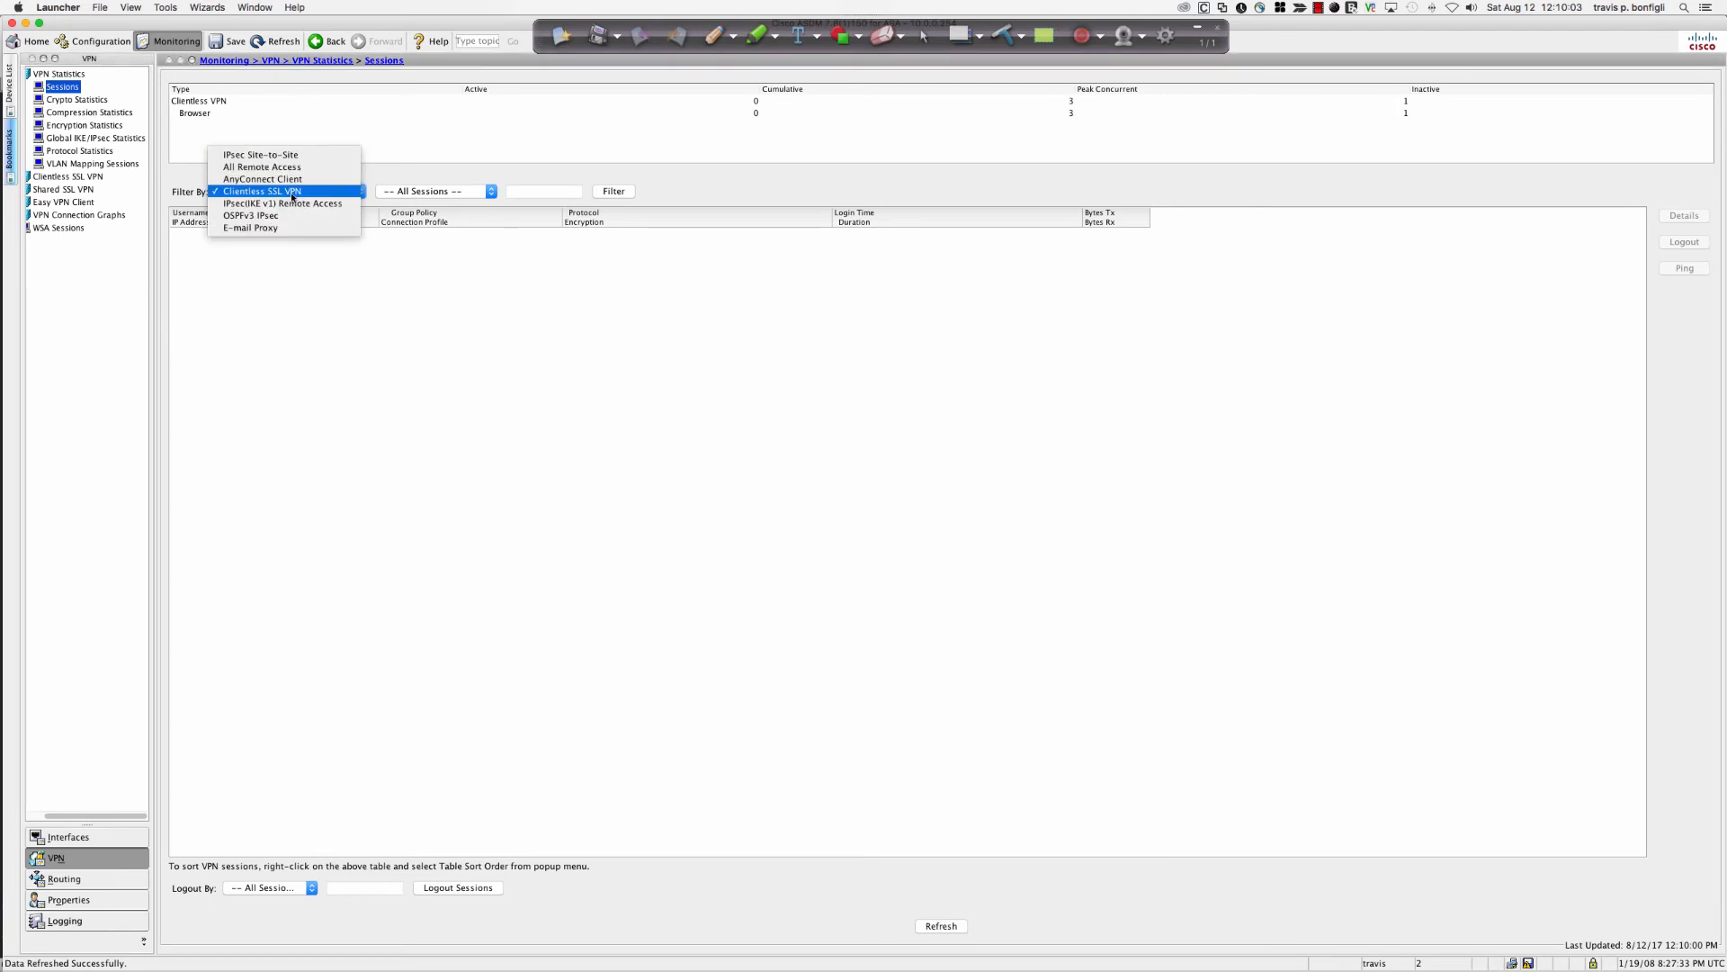
left_click(274, 191)
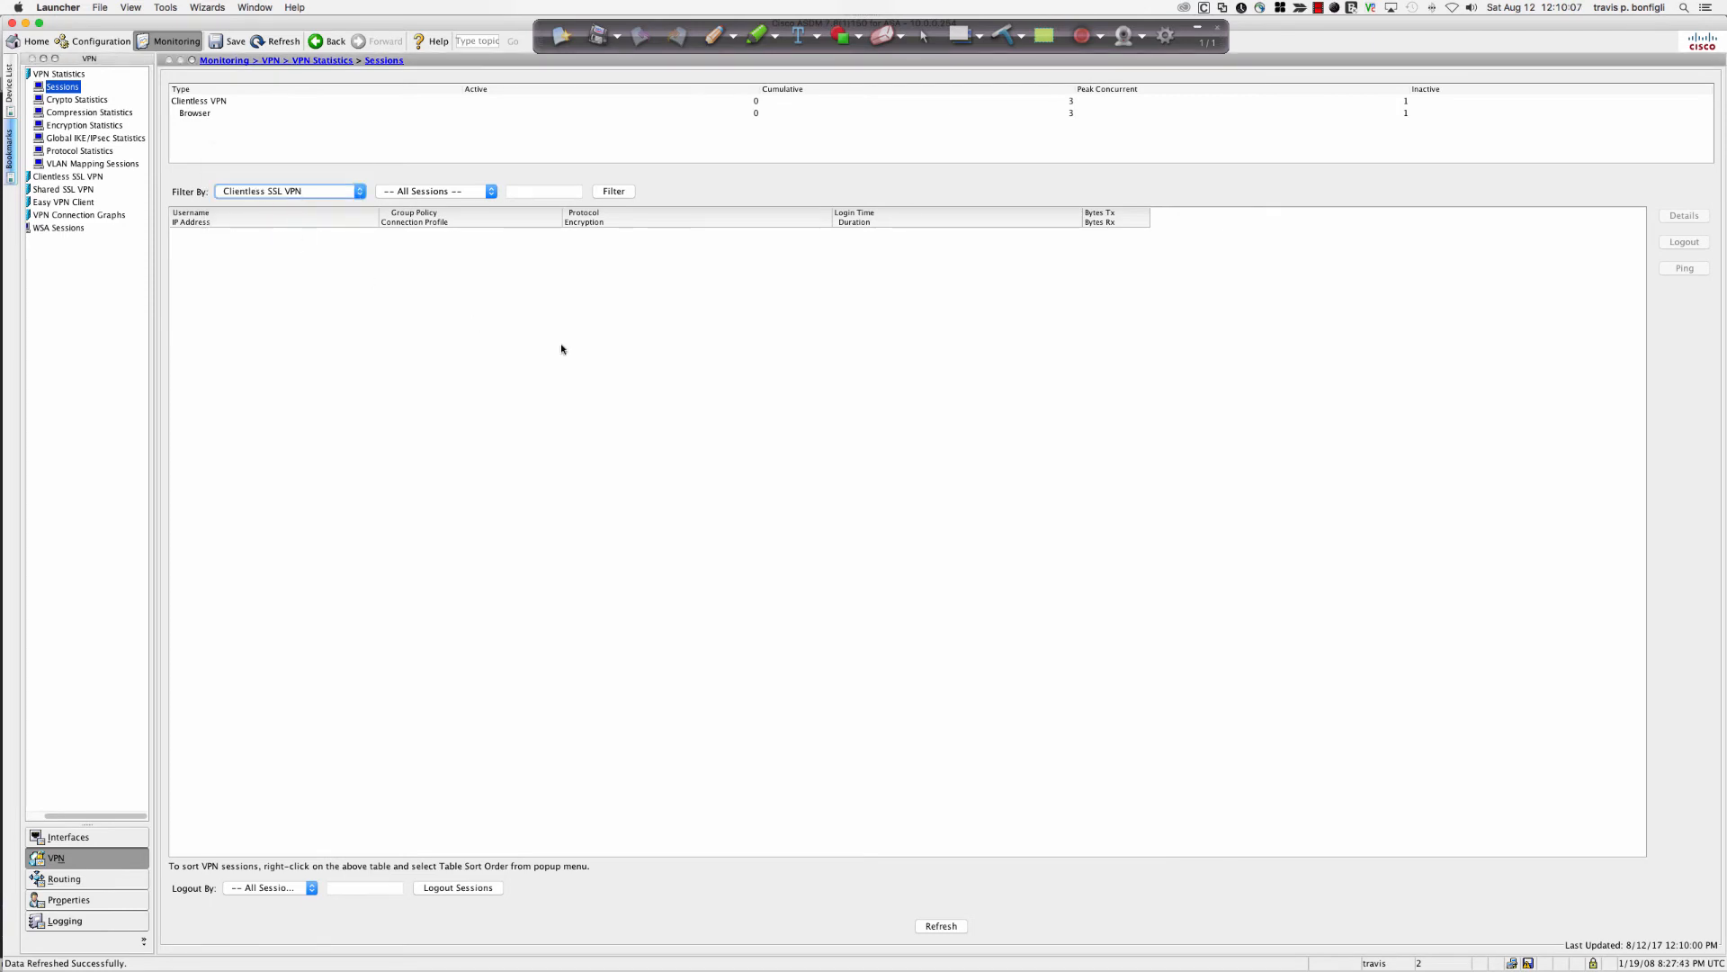
key("super+Tab")
key("super+Tab")
key("super+Tab")
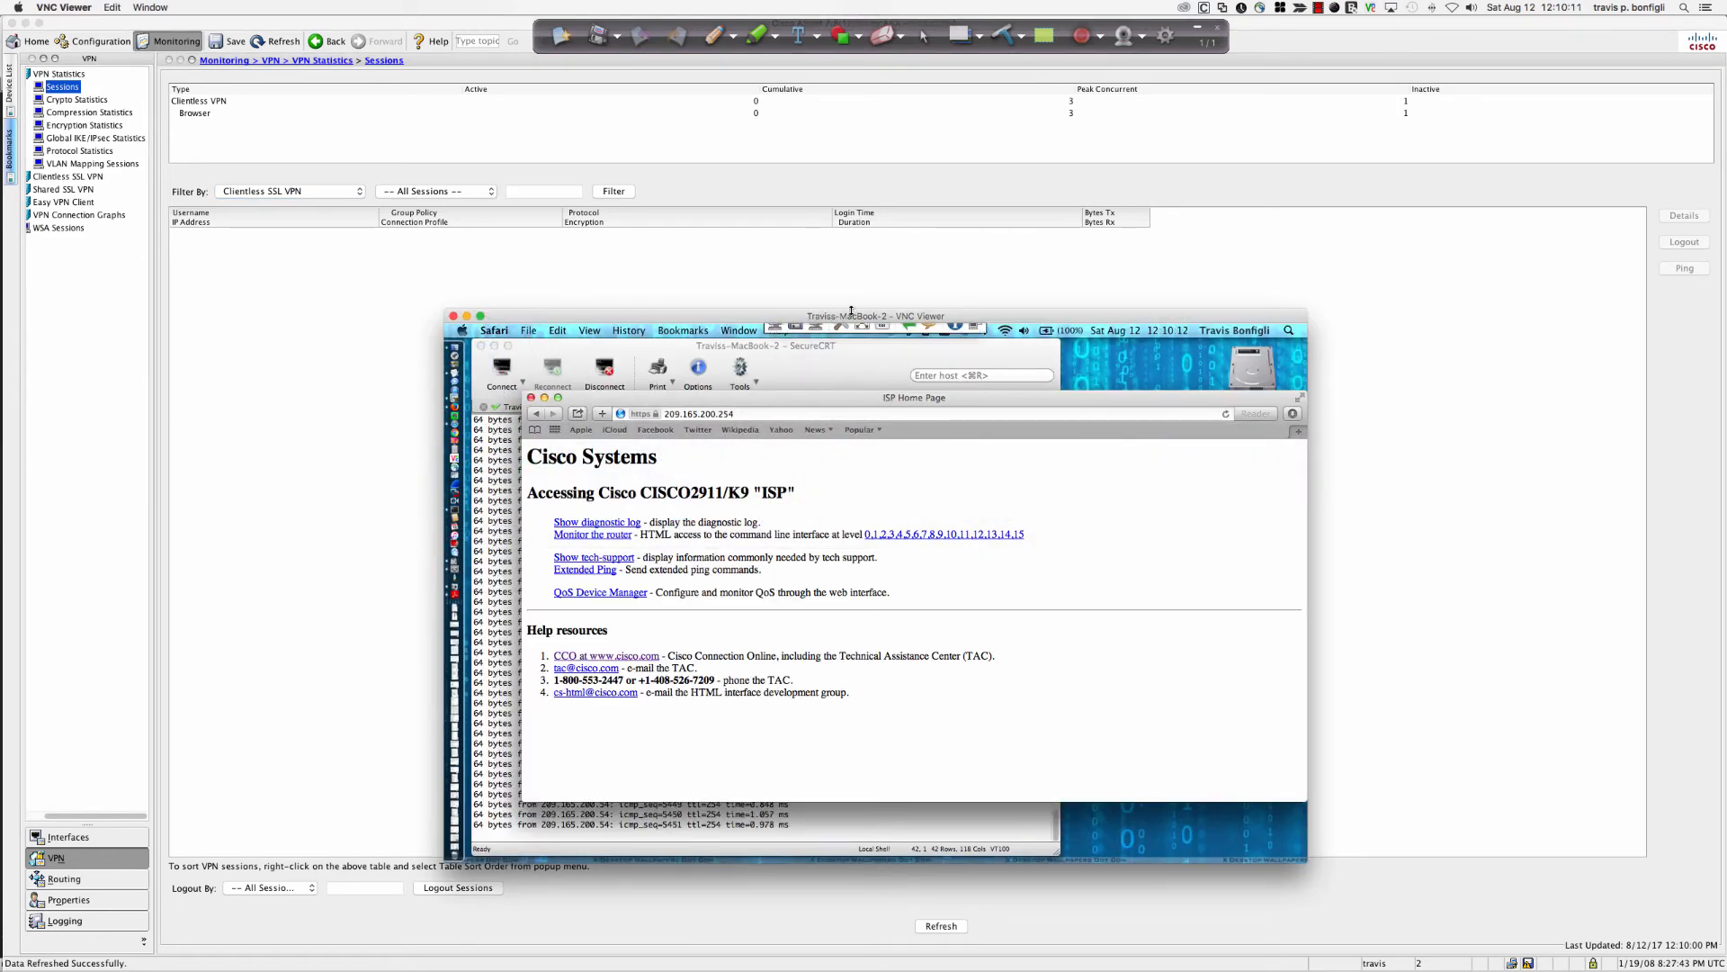
Raise the VNC window and load 209.165.200.54 in the remote Safari address bar.
left_click_drag(851, 311, 844, 249)
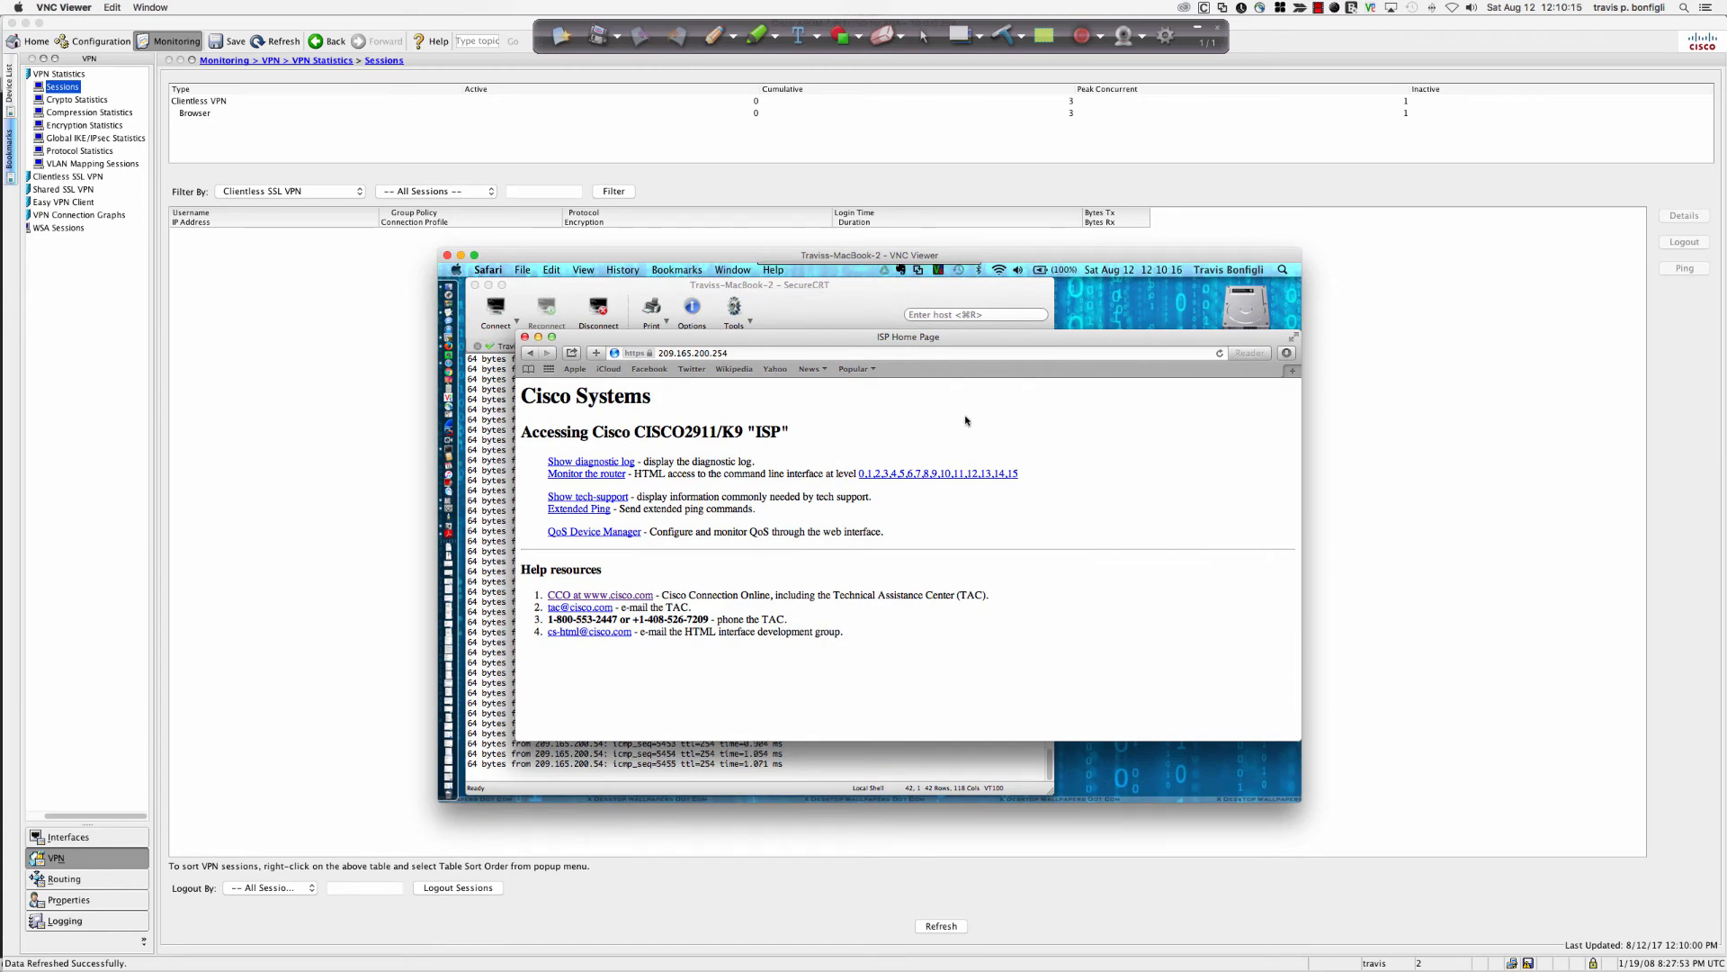
left_click(877, 351)
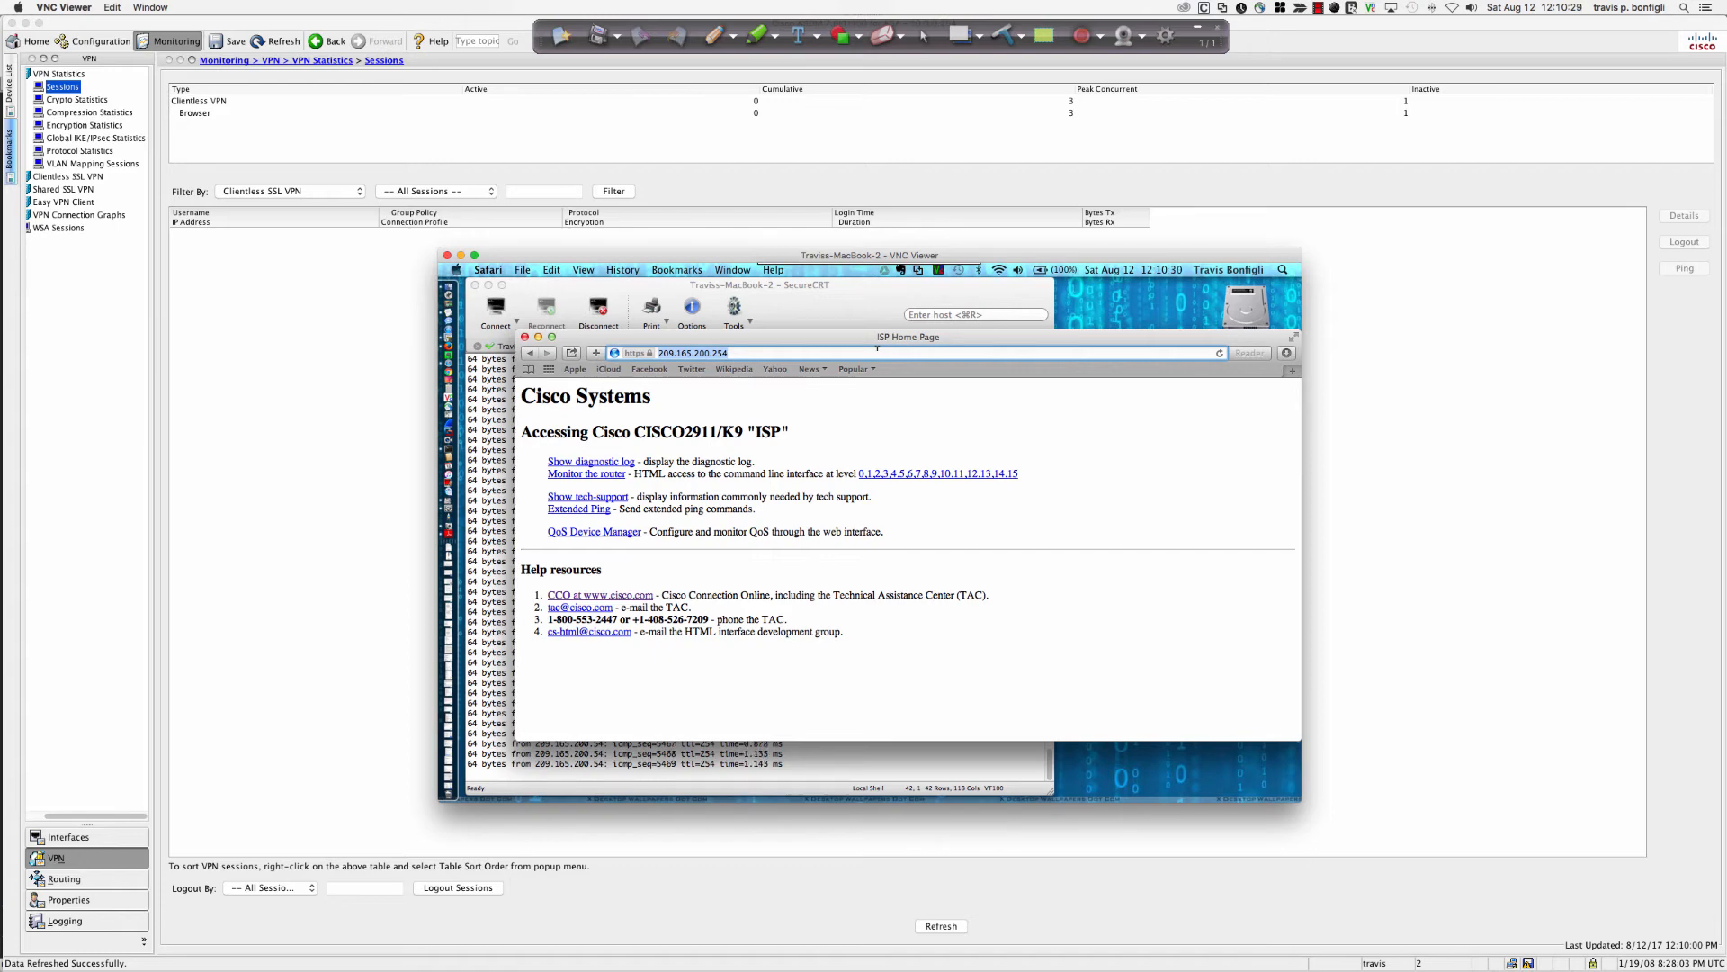
left_click(877, 352)
type("https:")
key("BackSpace")
key("BackSpace")
key("BackSpace")
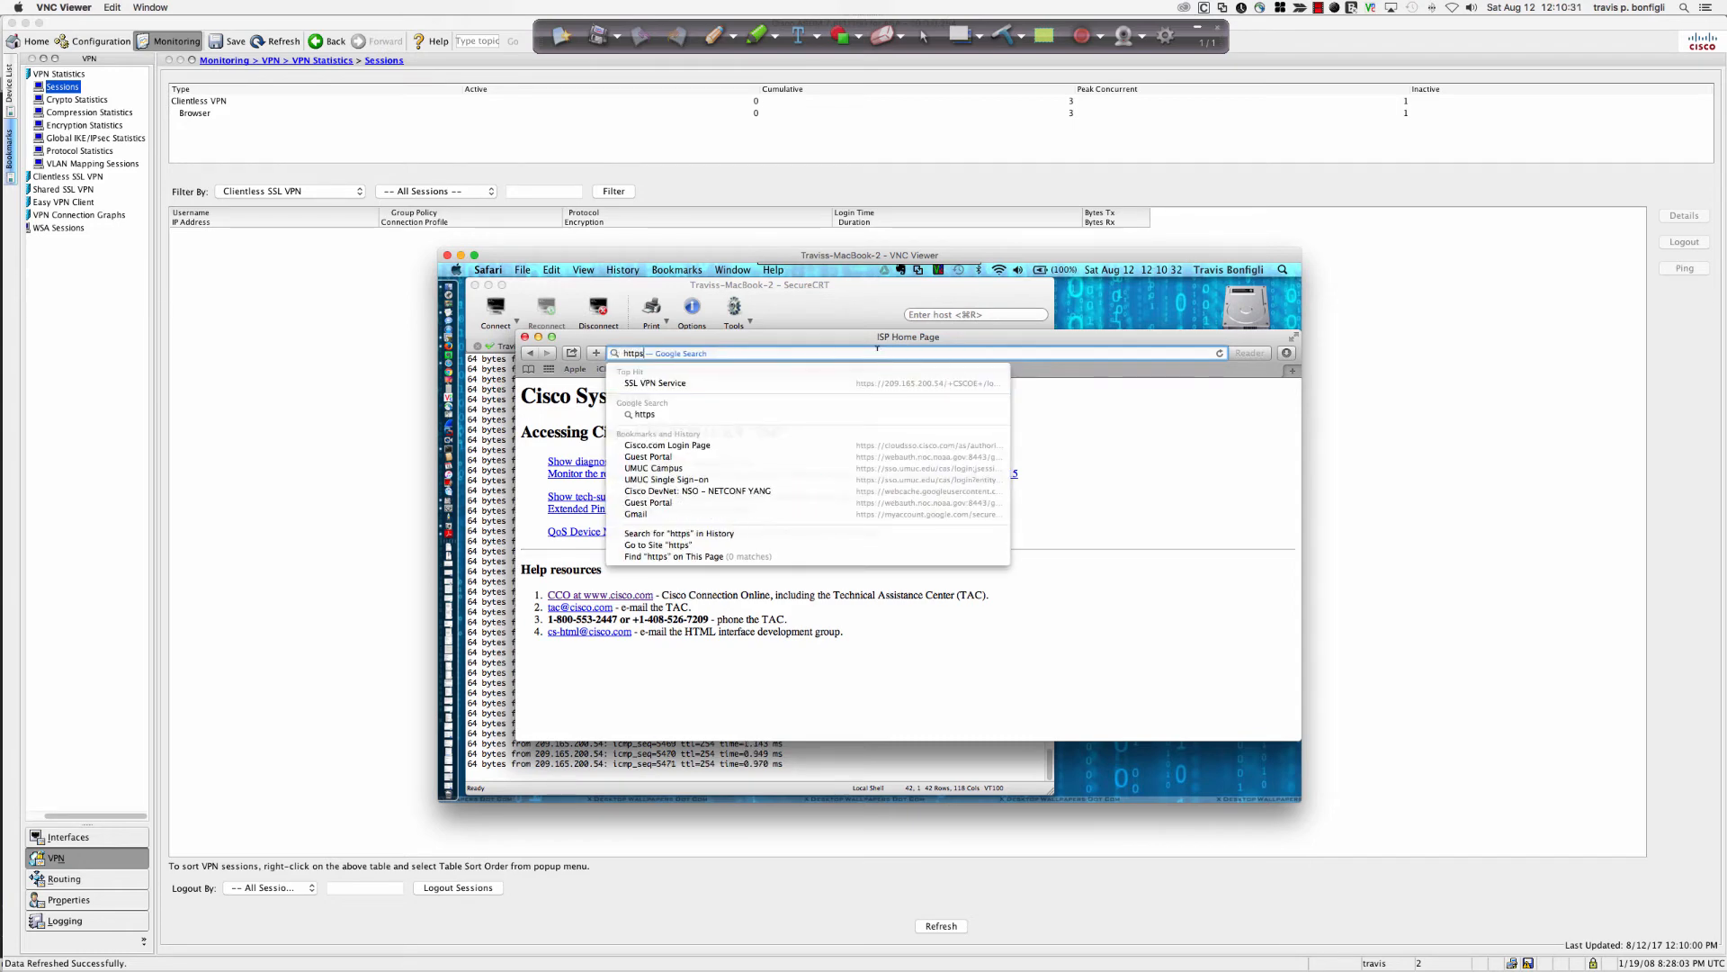
type("://")
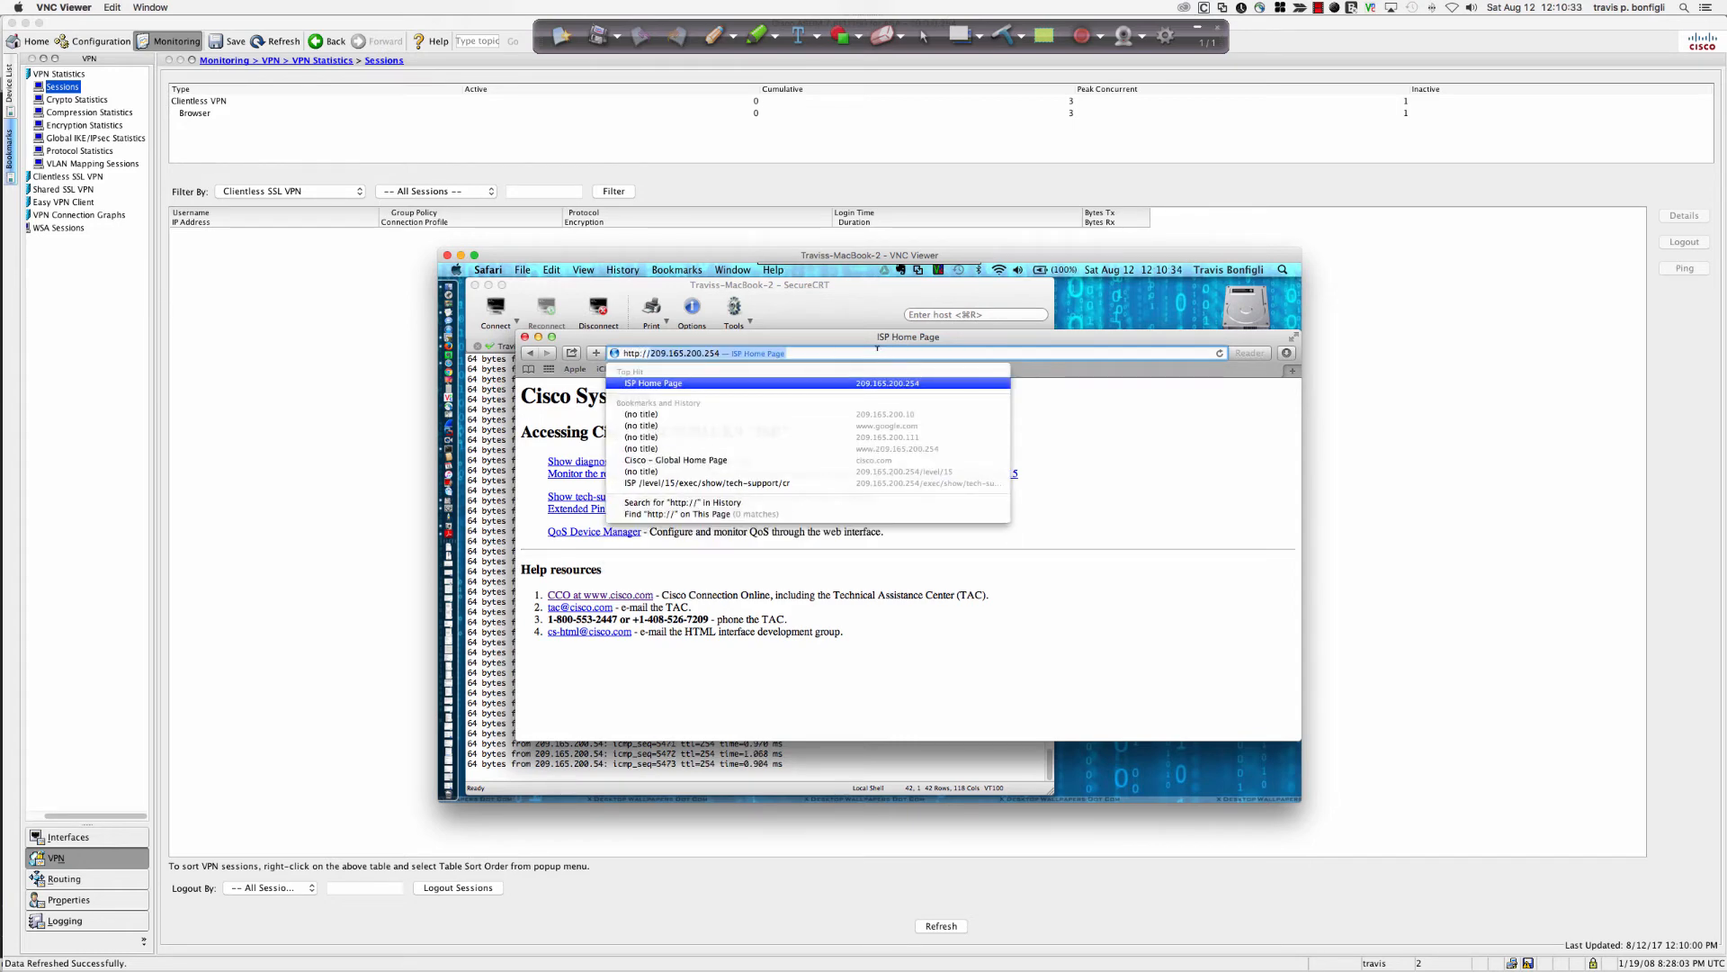
type("209.1")
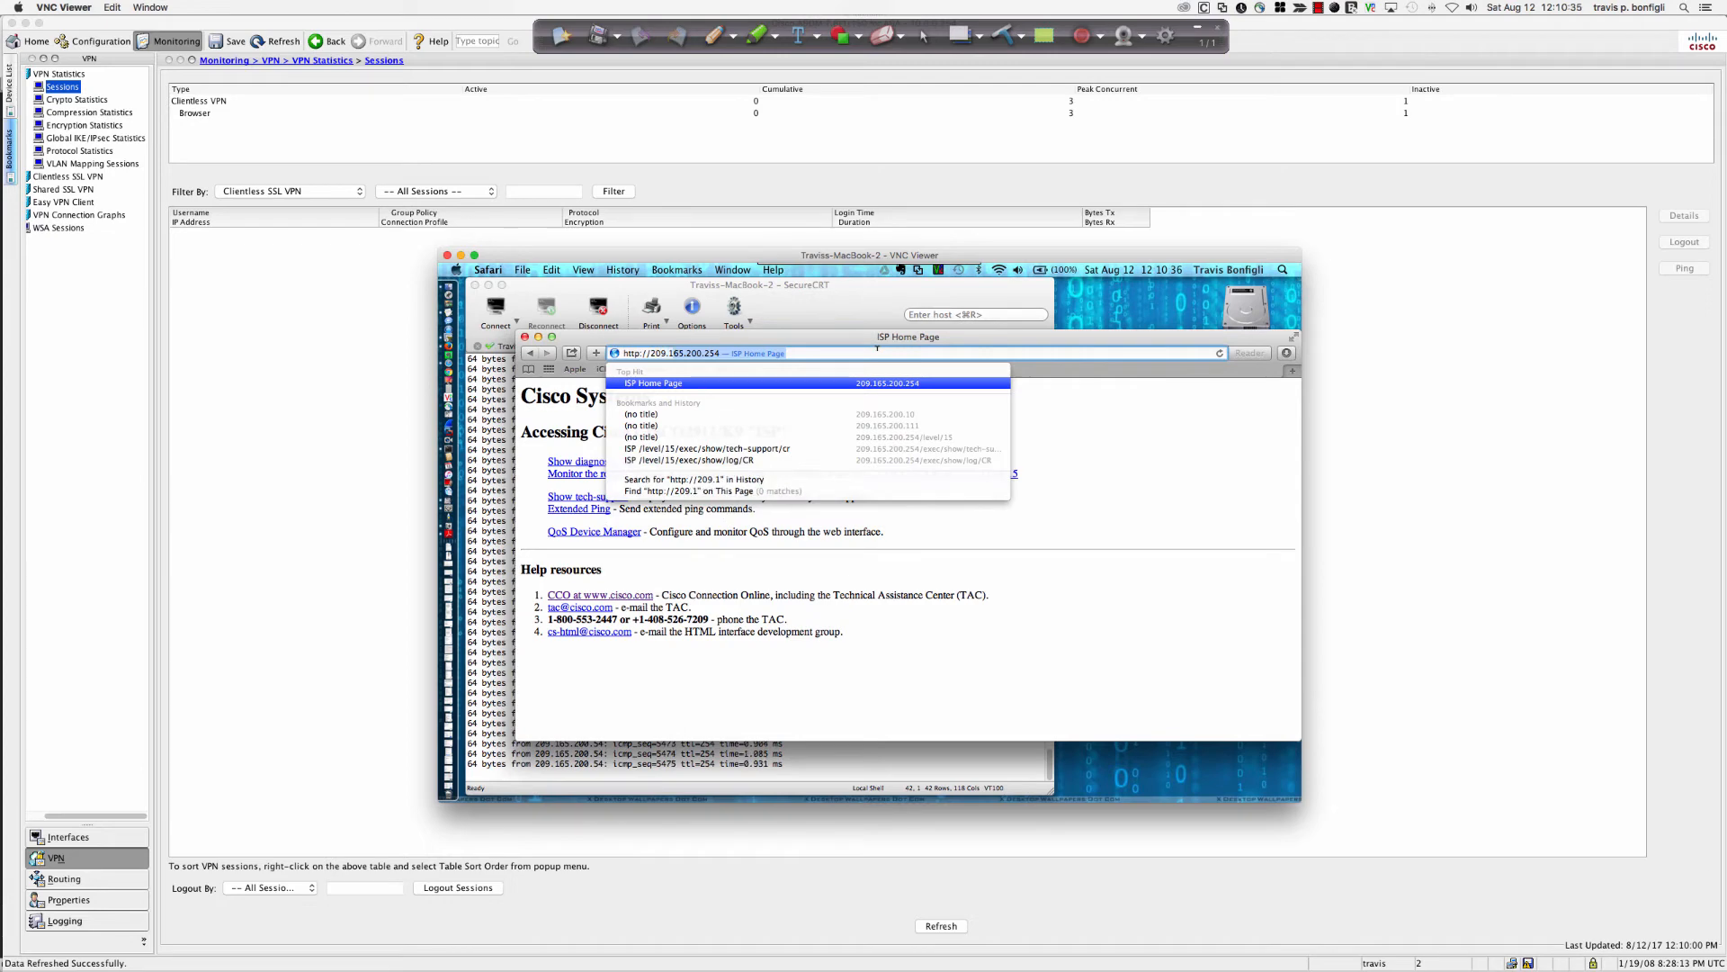
type("65.200.54")
key("Return")
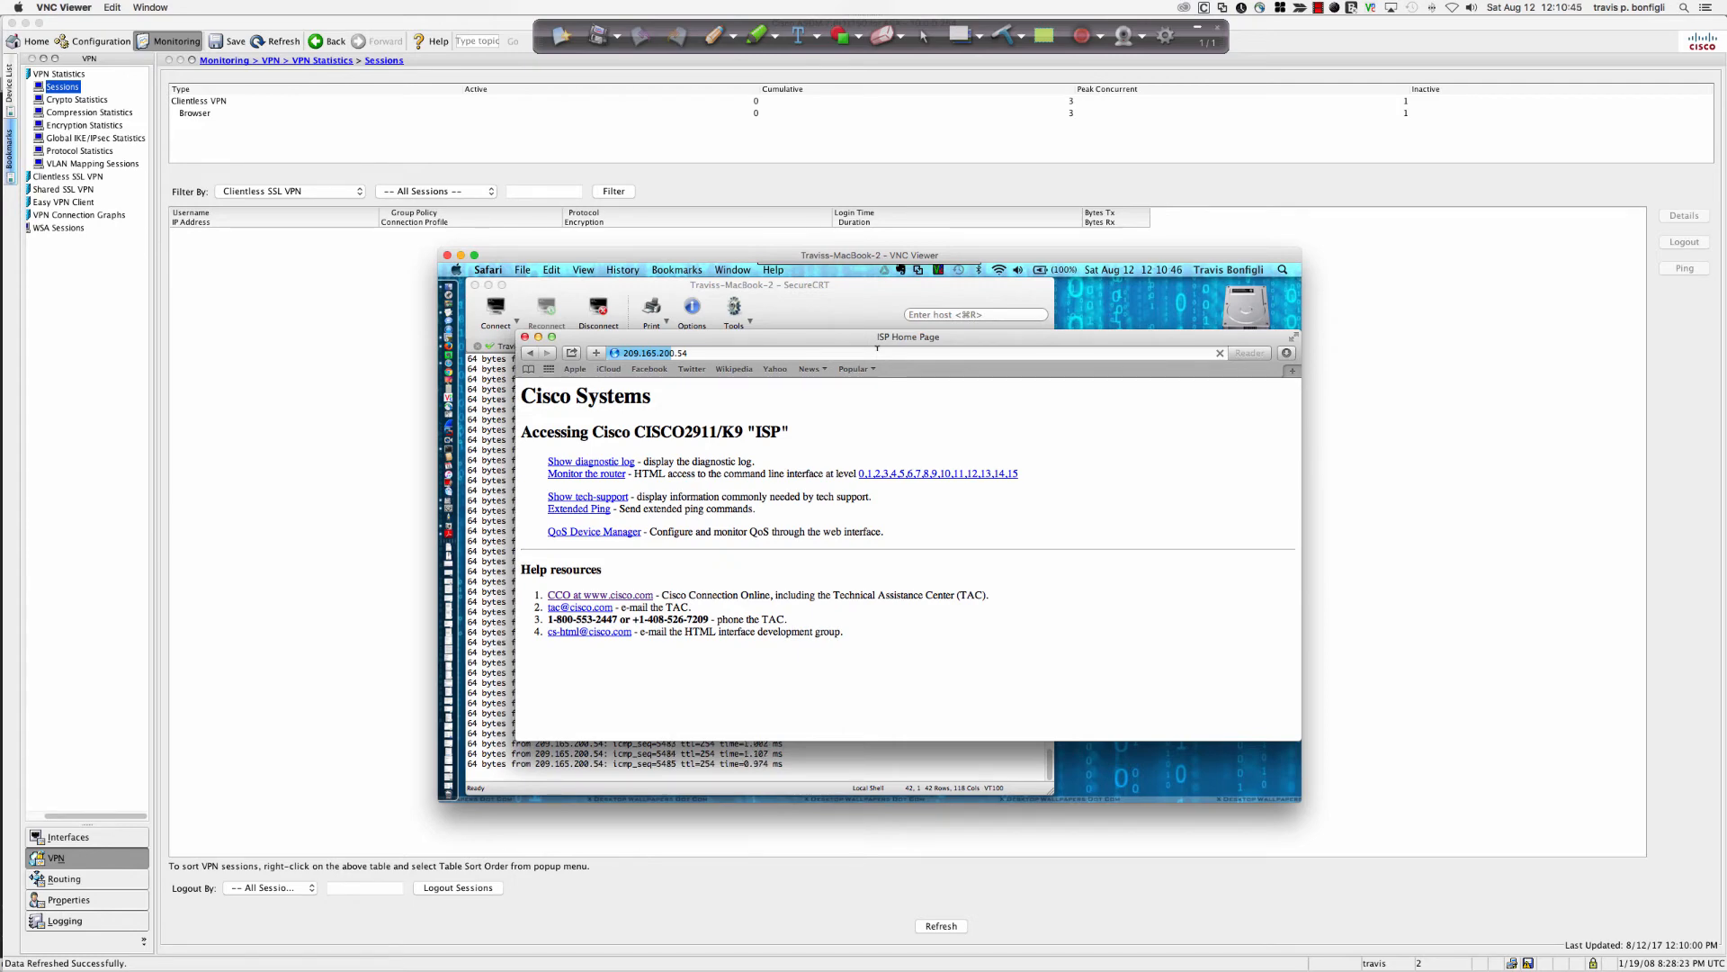
left_click(638, 351)
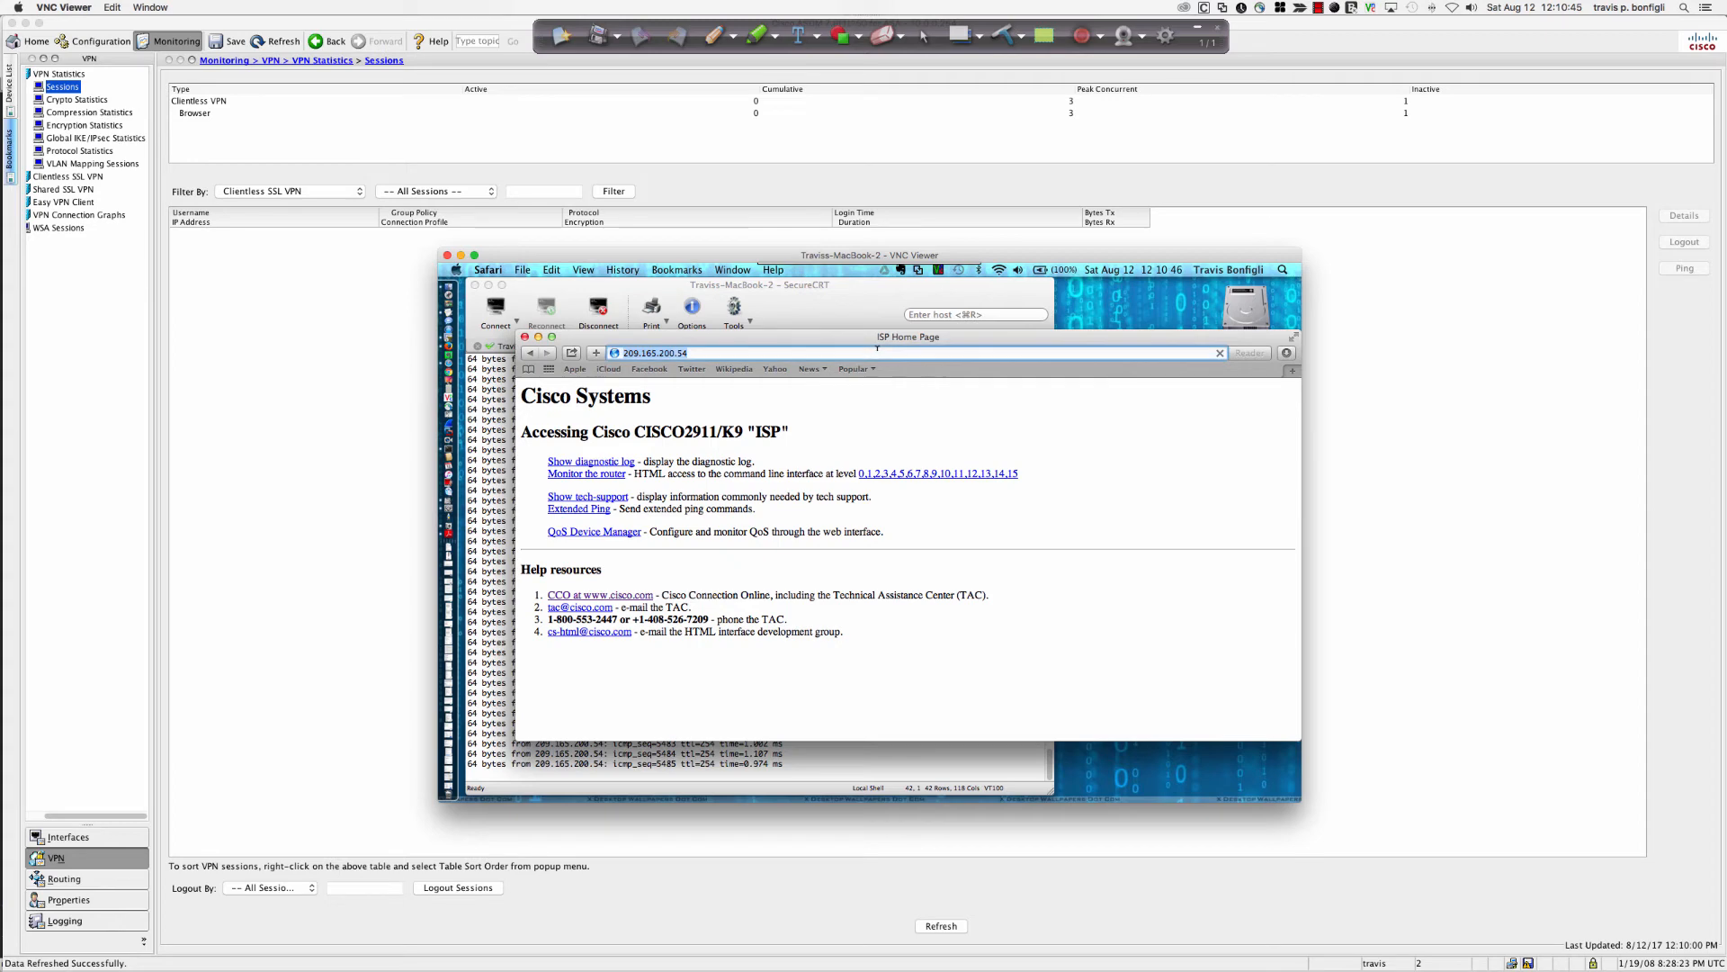
left_click(626, 351)
type("https://")
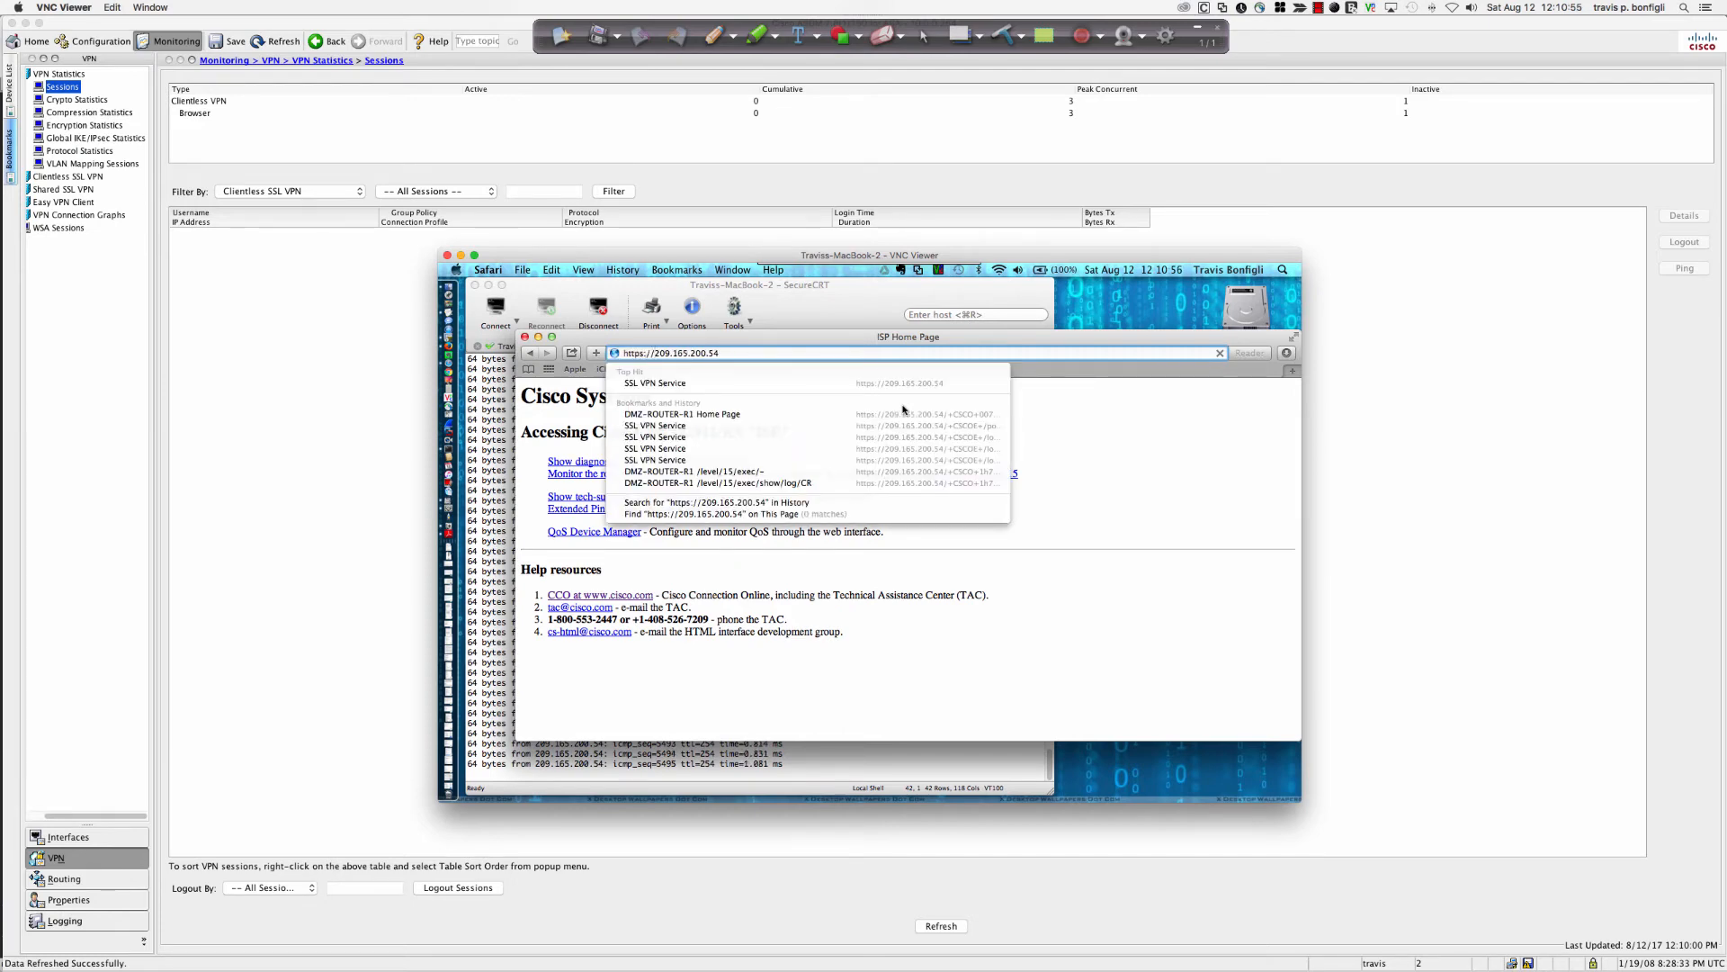
key("Return")
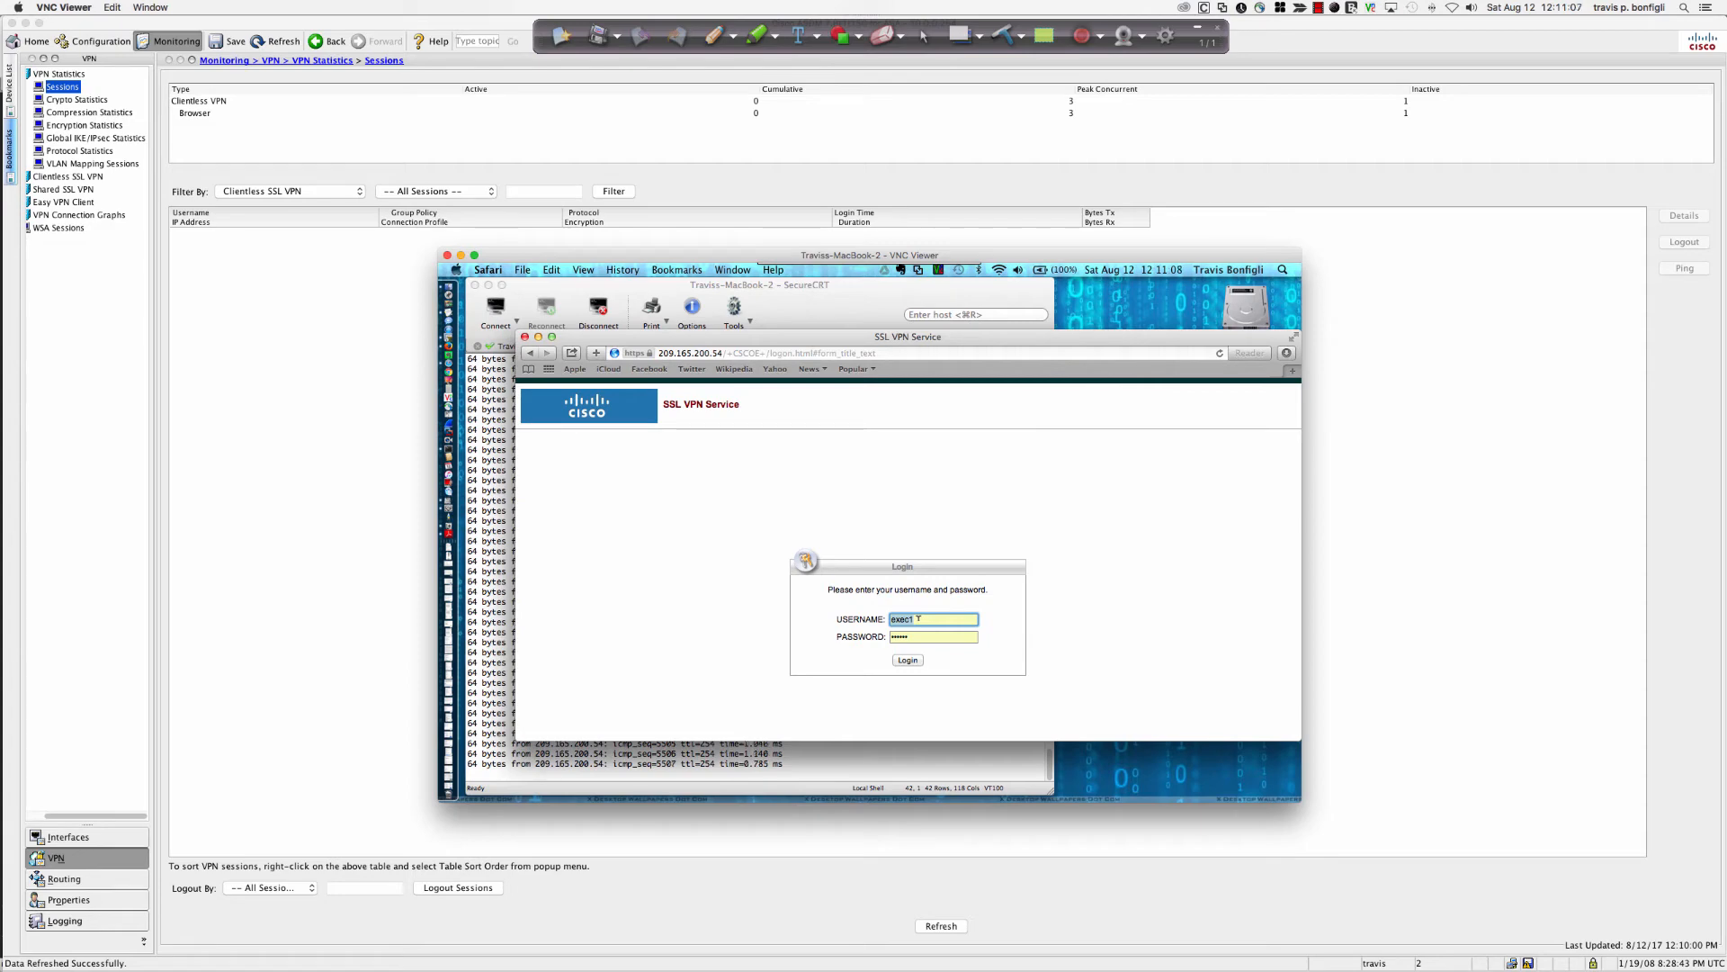
Sign in to the SSL VPN portal with the first user's credentials, then log out to the login form.
type("travis")
key("Tab")
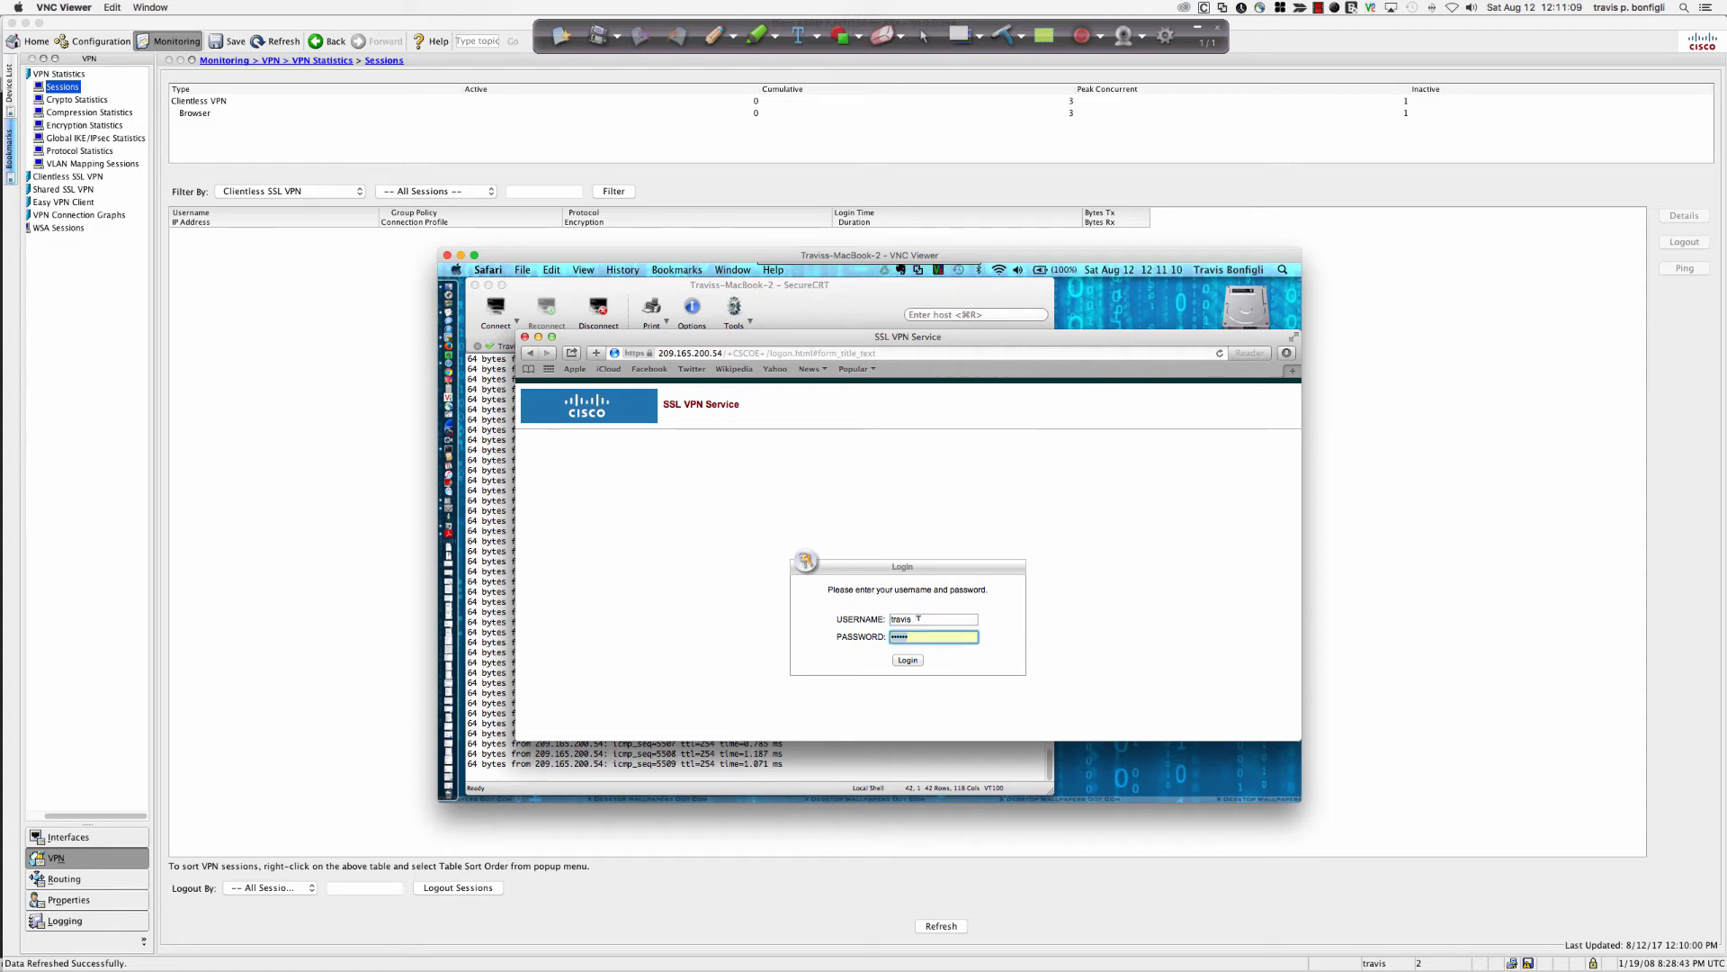
type("•••••")
left_click(907, 659)
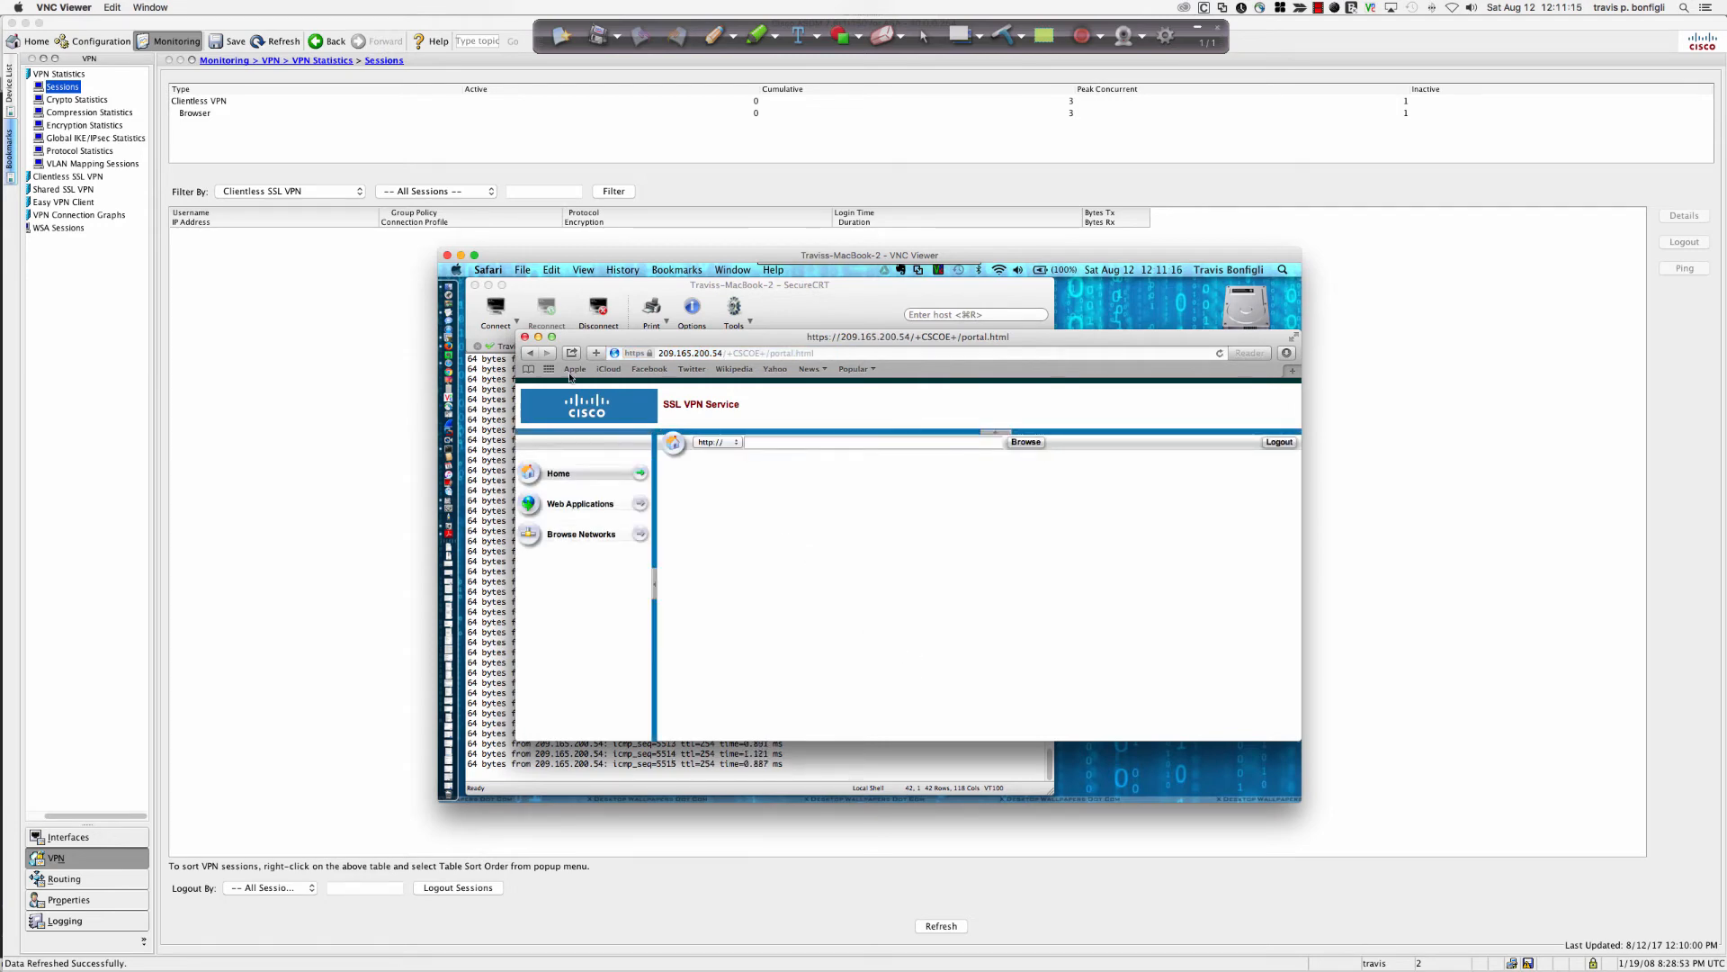
left_click(1274, 448)
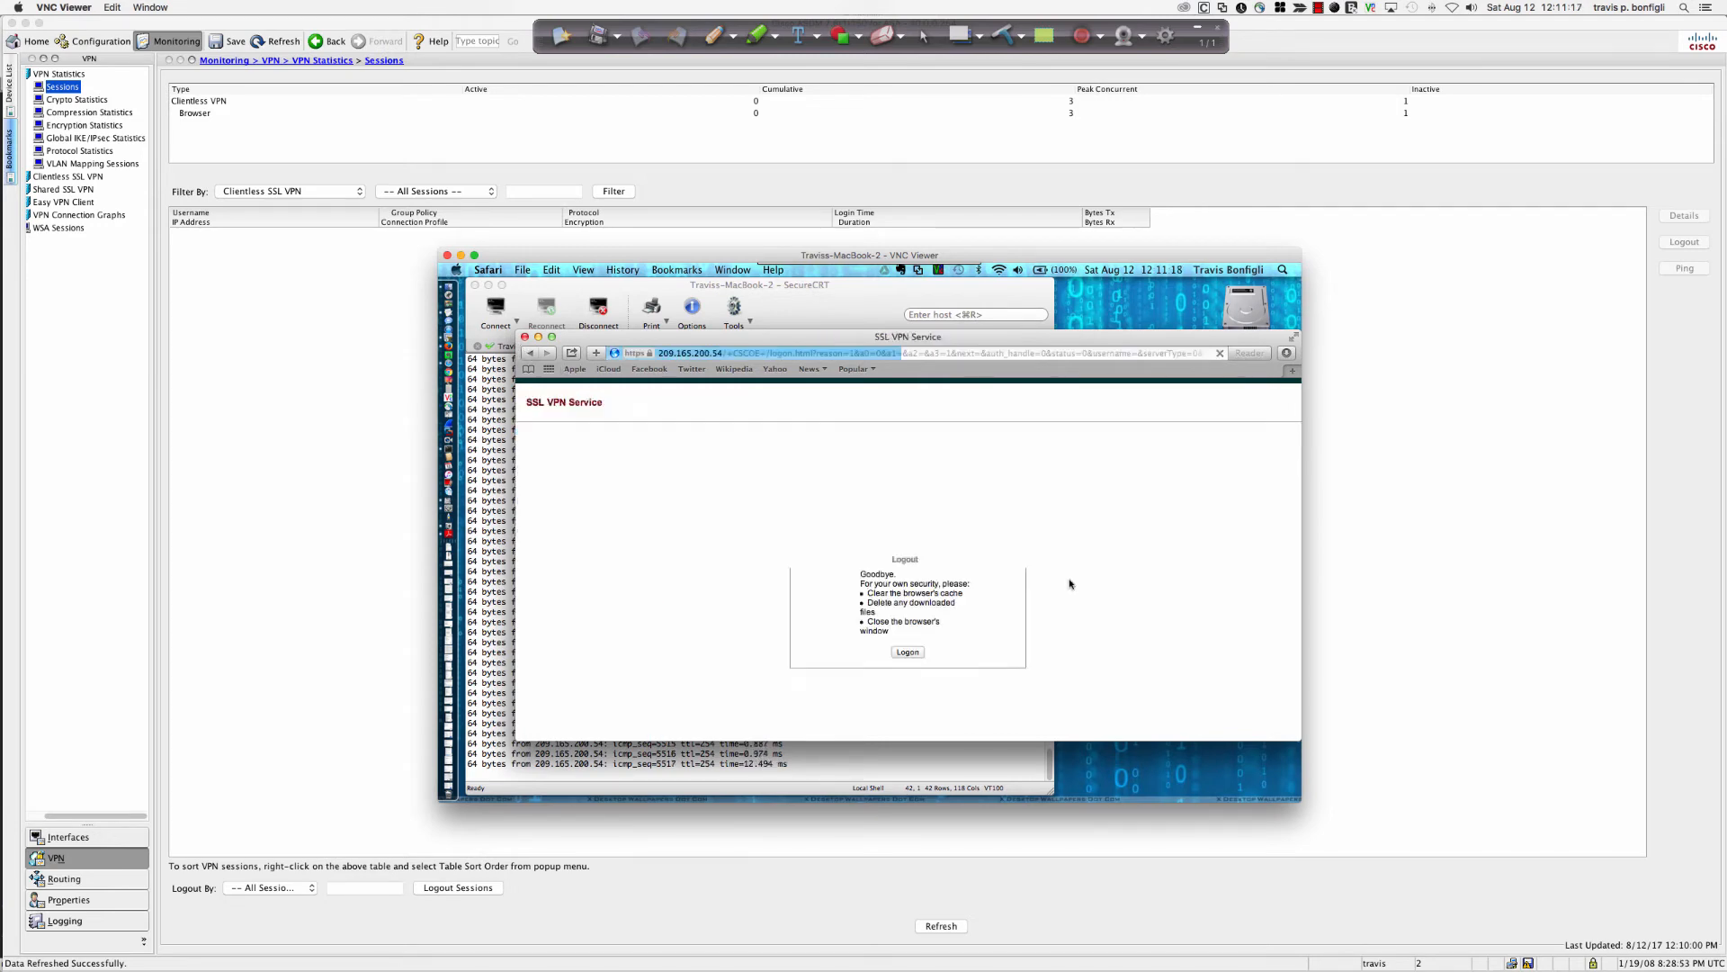
left_click(911, 662)
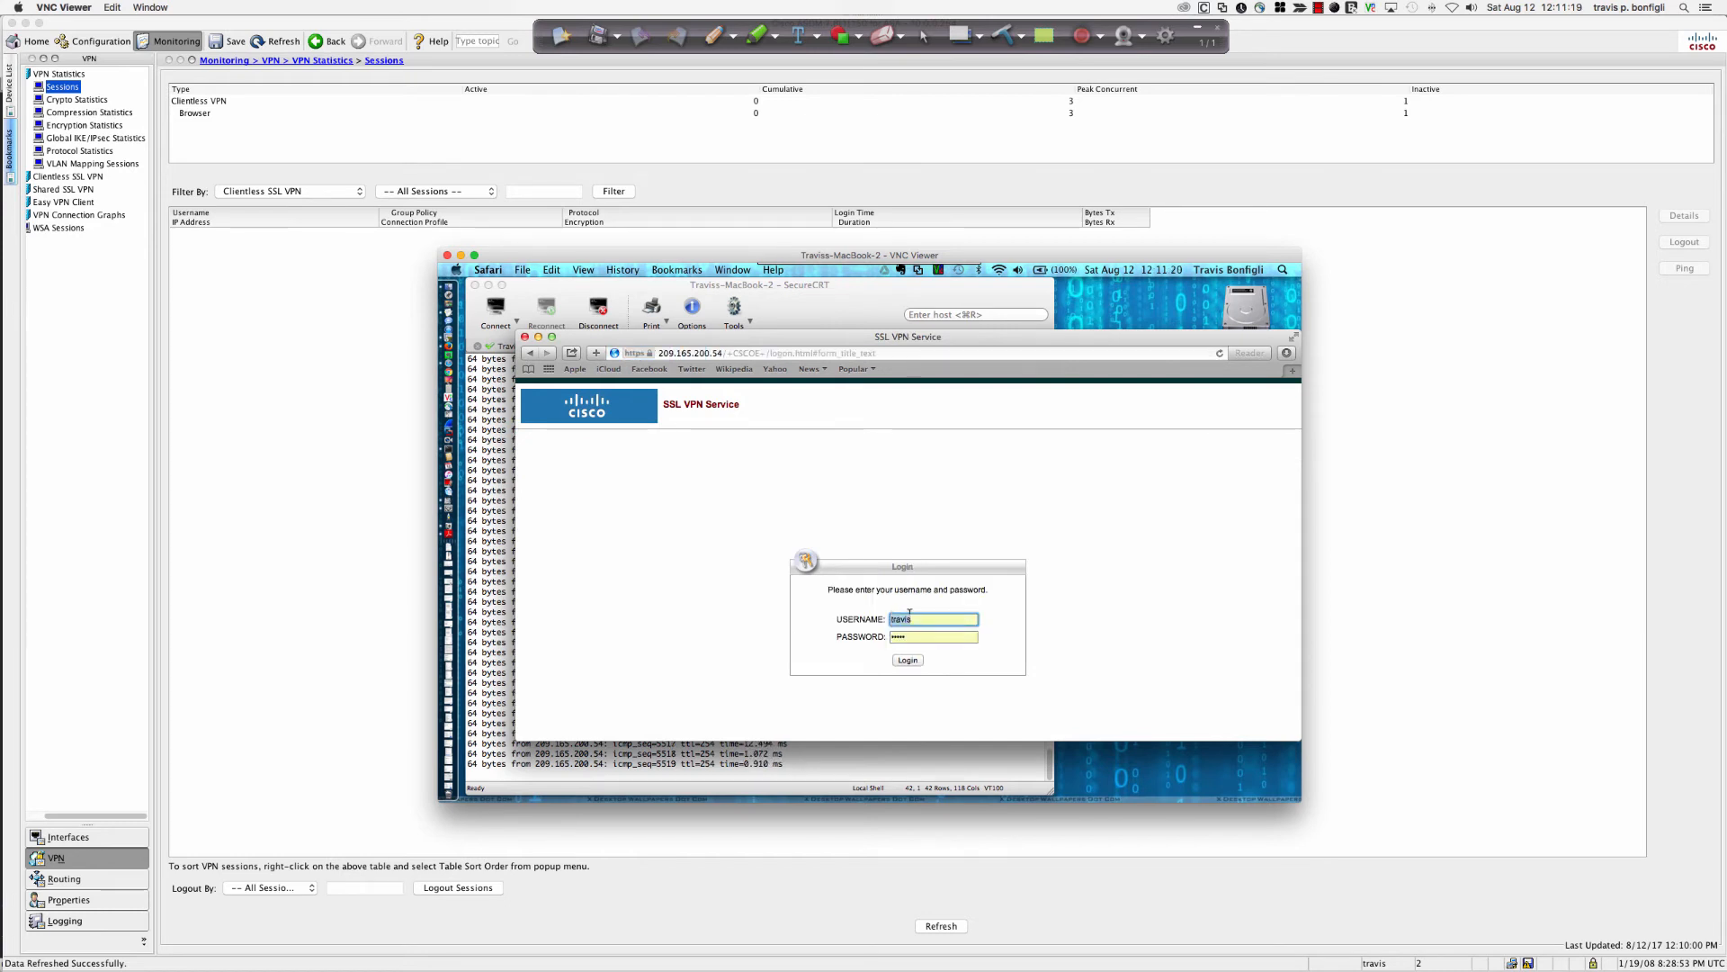
Log in as the exeng user, answer the save-password prompt, and open the router web bookmark.
type("ex")
type("eng")
key("Tab")
key("Return")
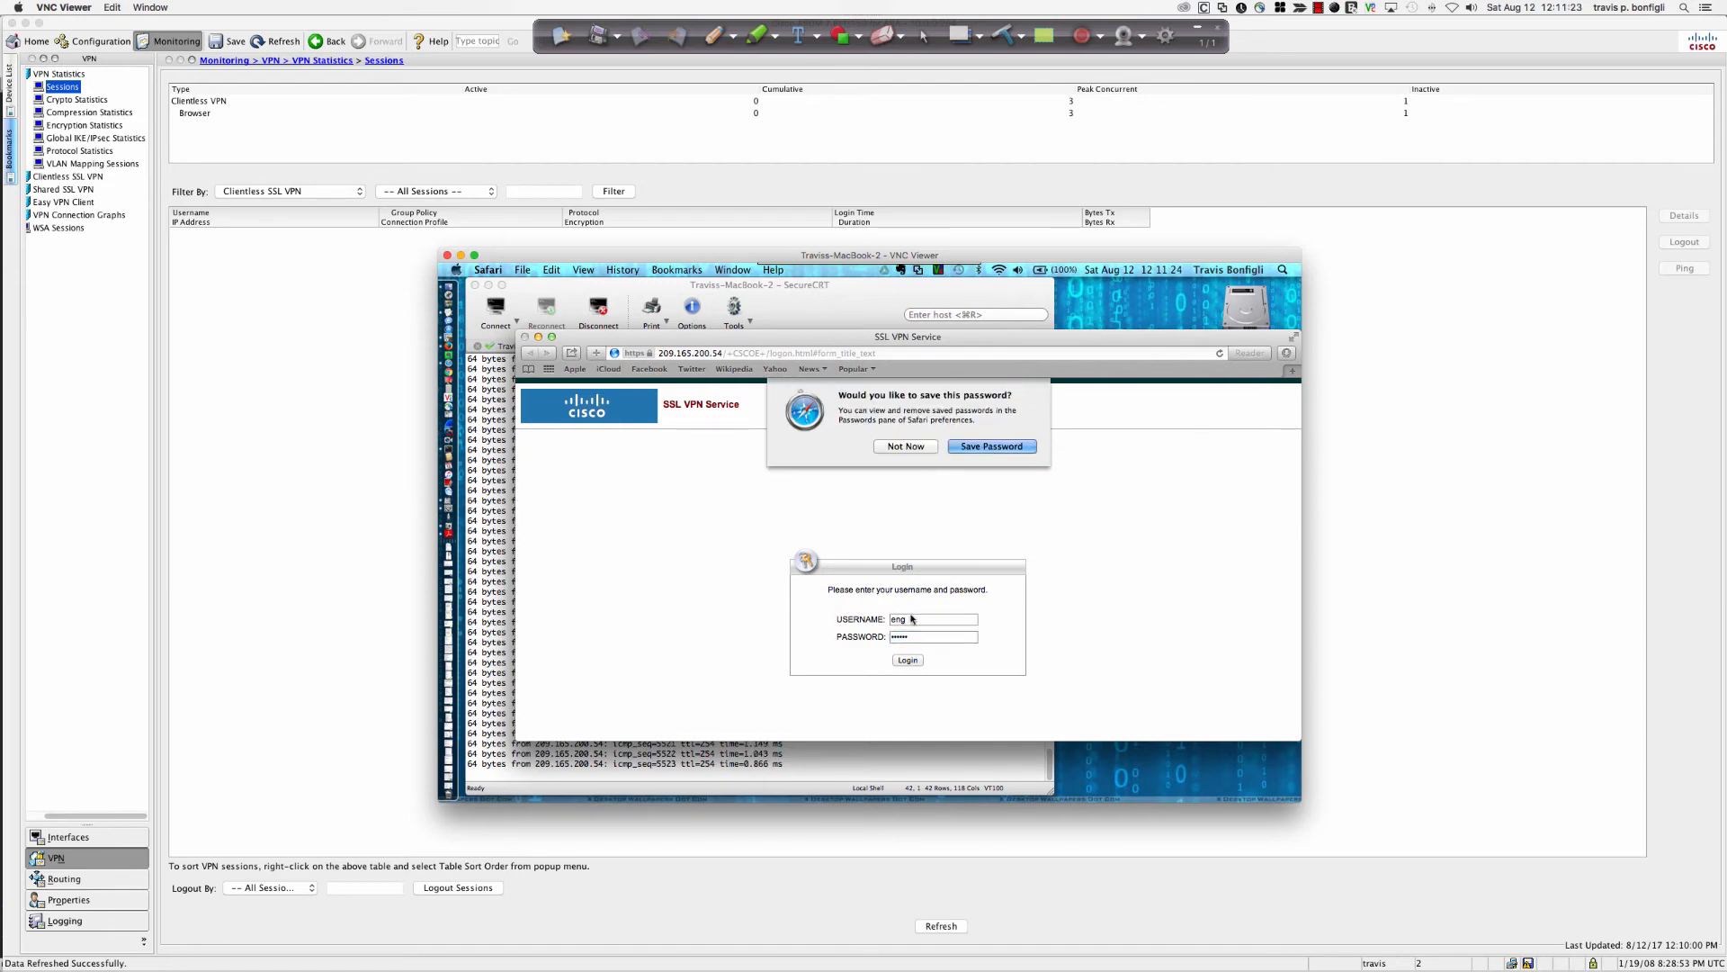
left_click(997, 444)
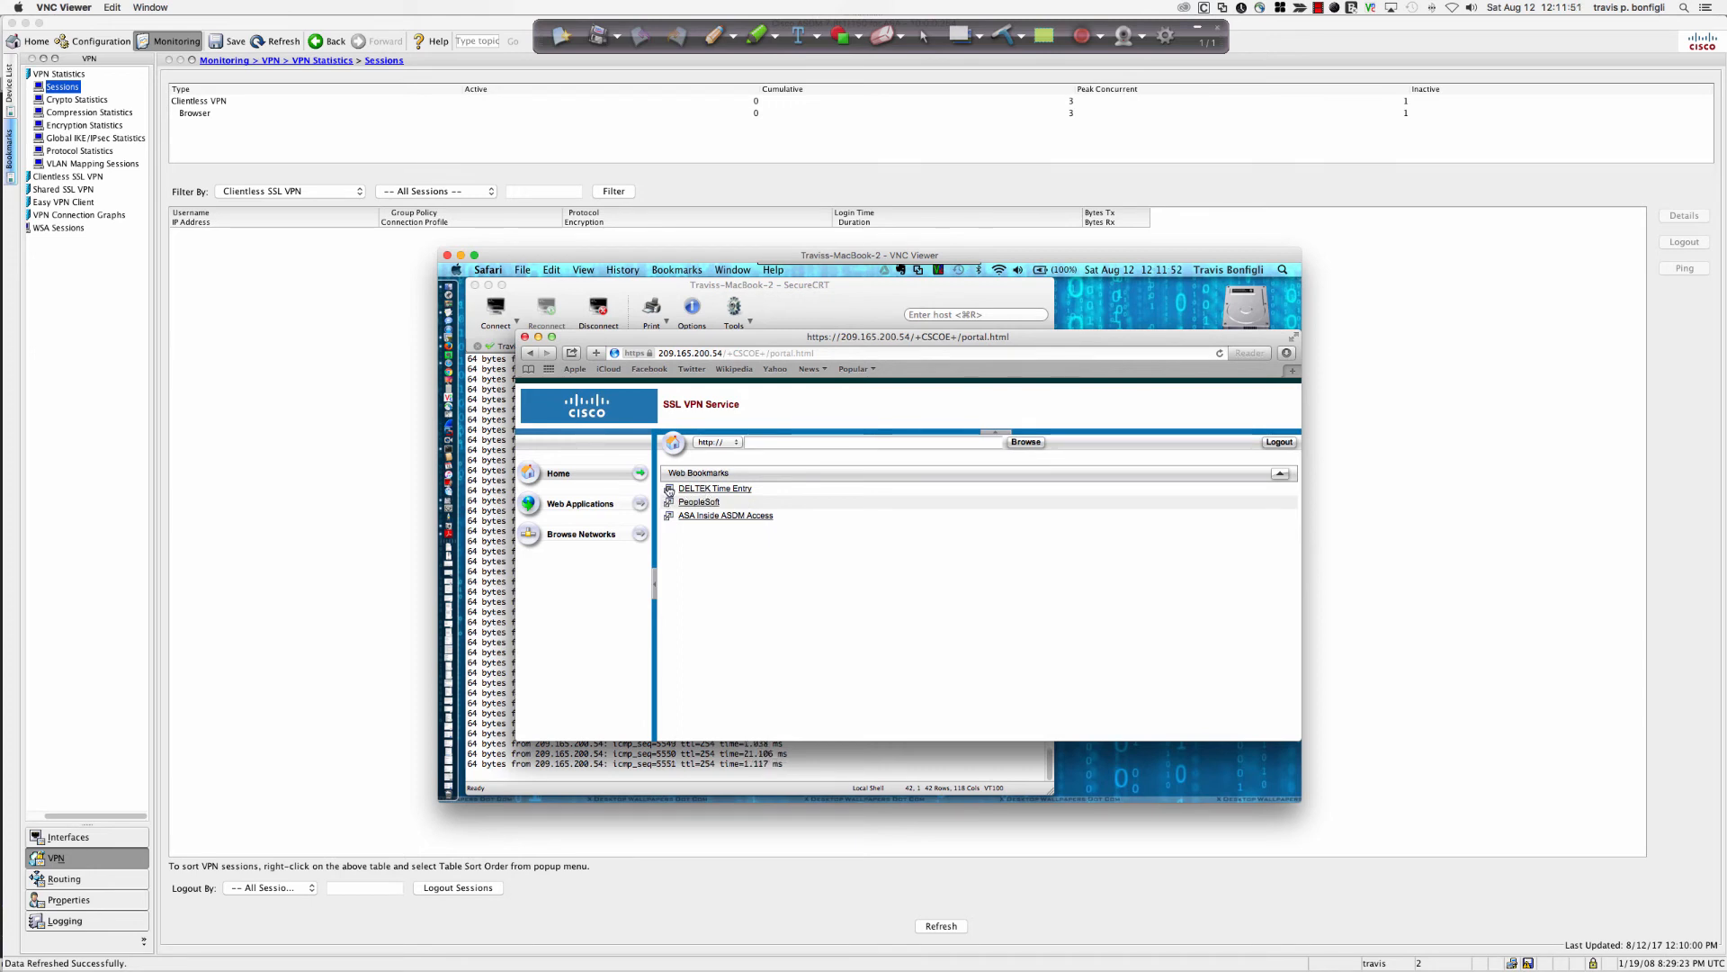
left_click(670, 492)
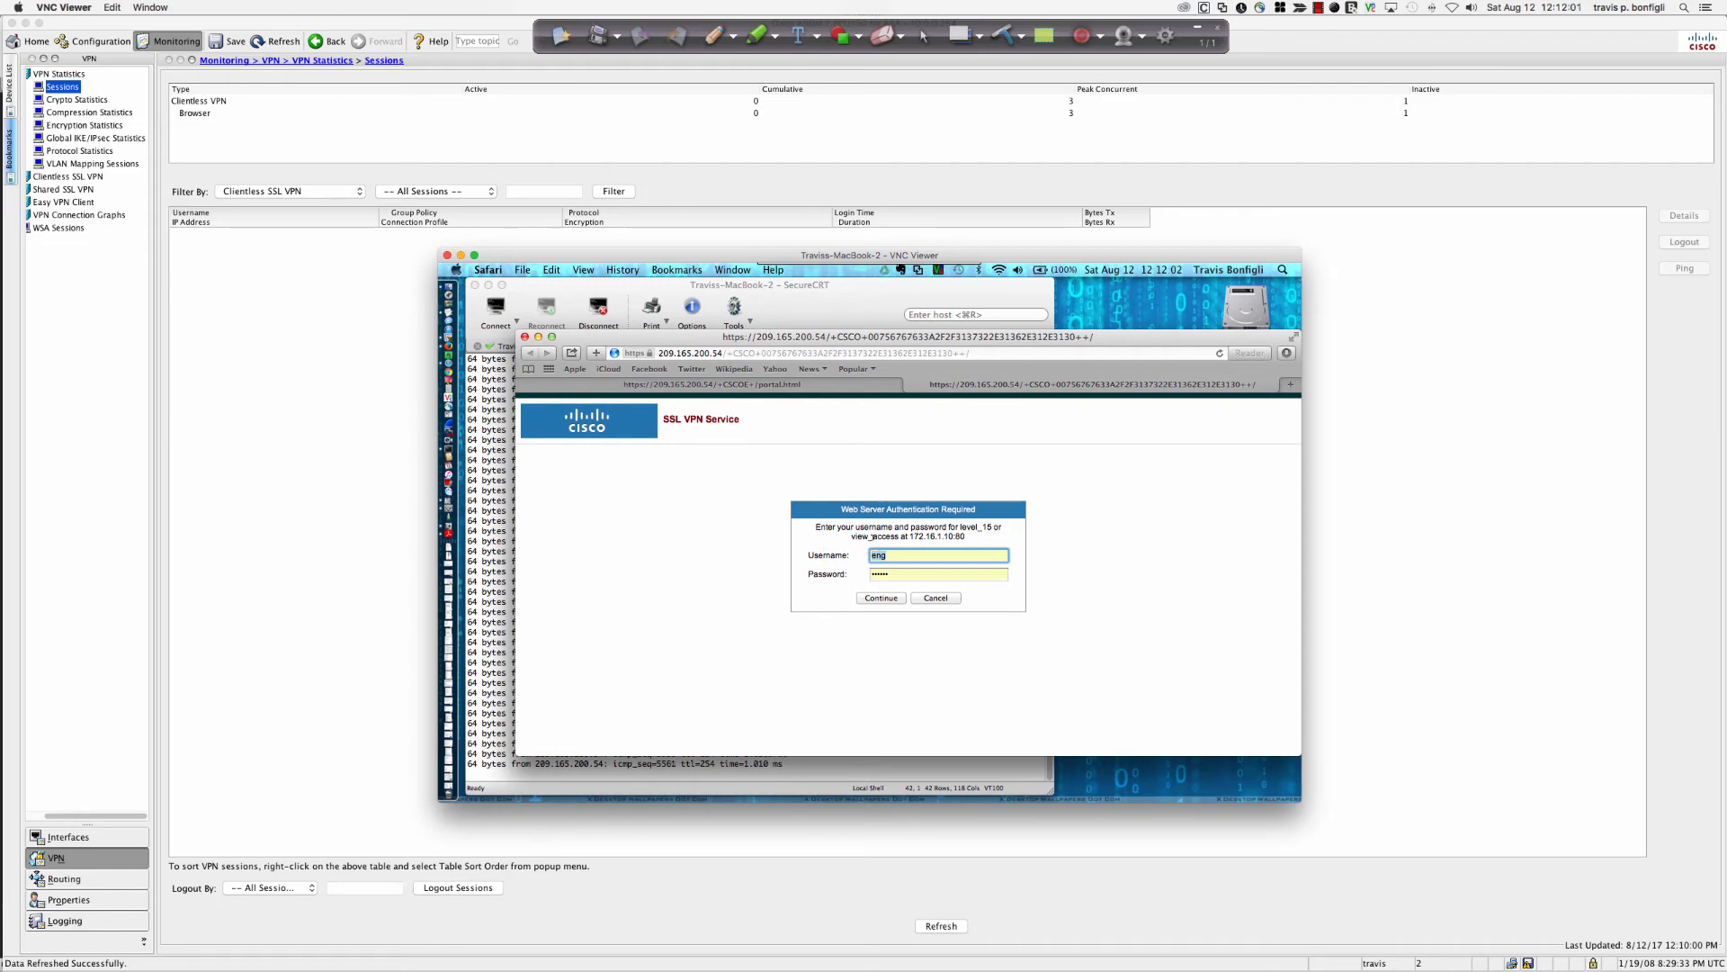
left_click_drag(816, 526, 984, 538)
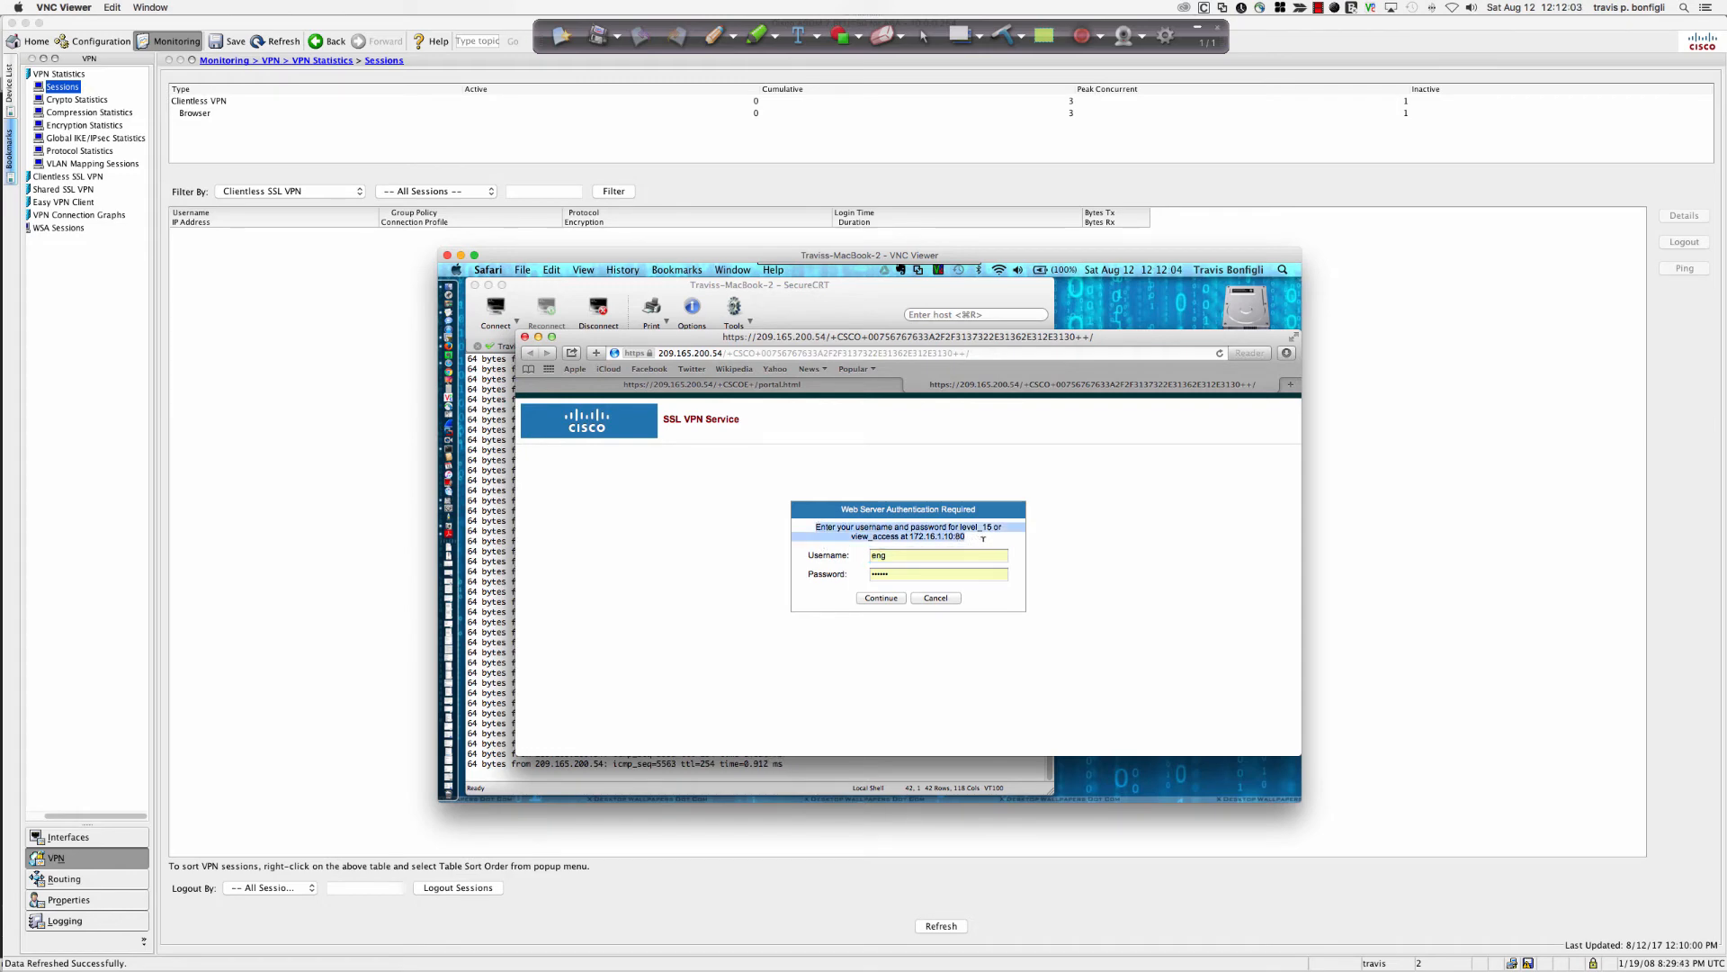
Replace the username and enter the password in the router's authentication prompt to load DMZ-ROUTER-R1.
left_click(748, 391)
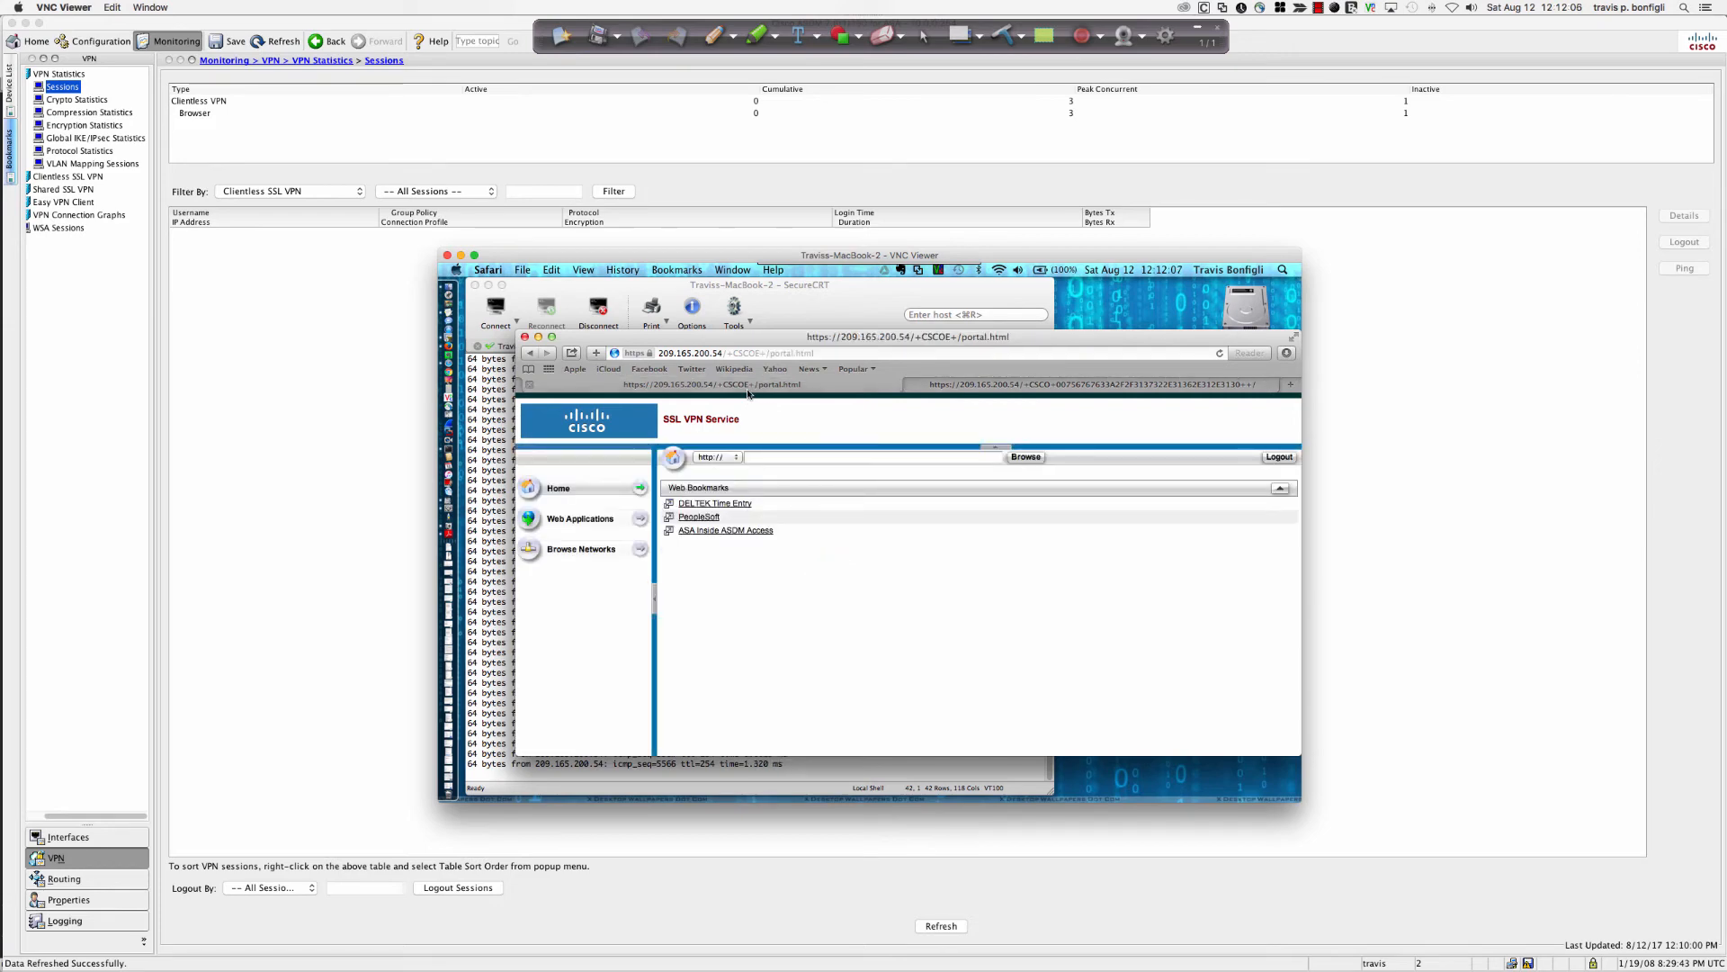
left_click(989, 388)
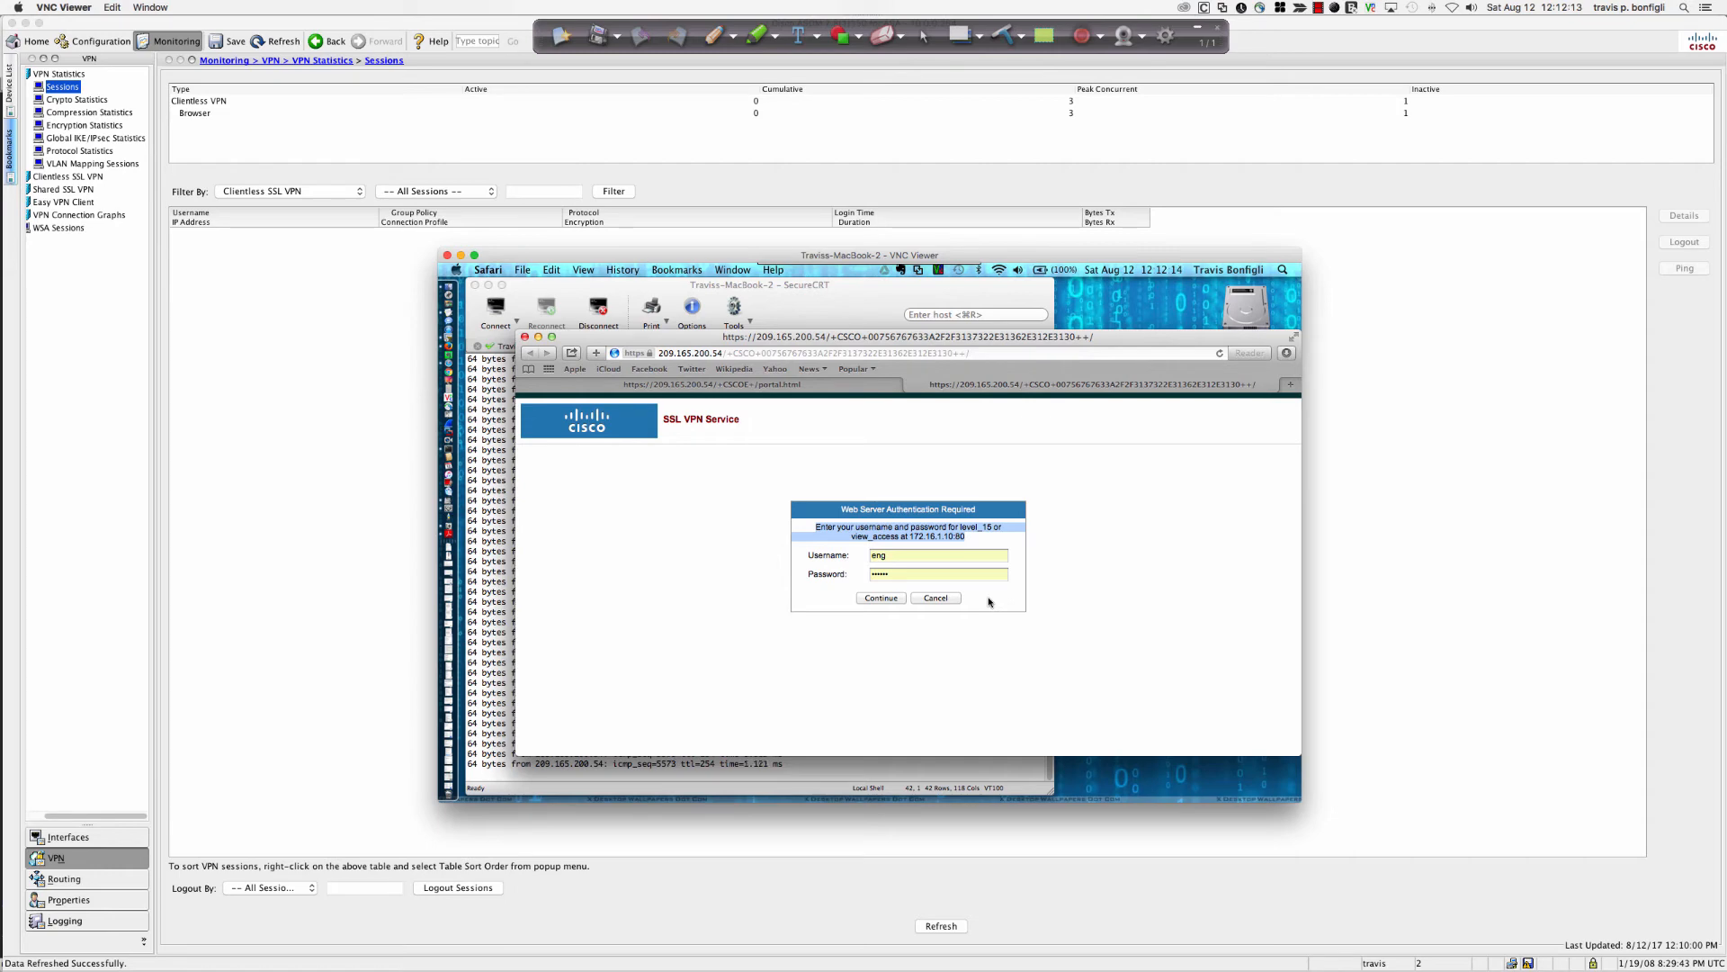
double_click(896, 556)
type("travis")
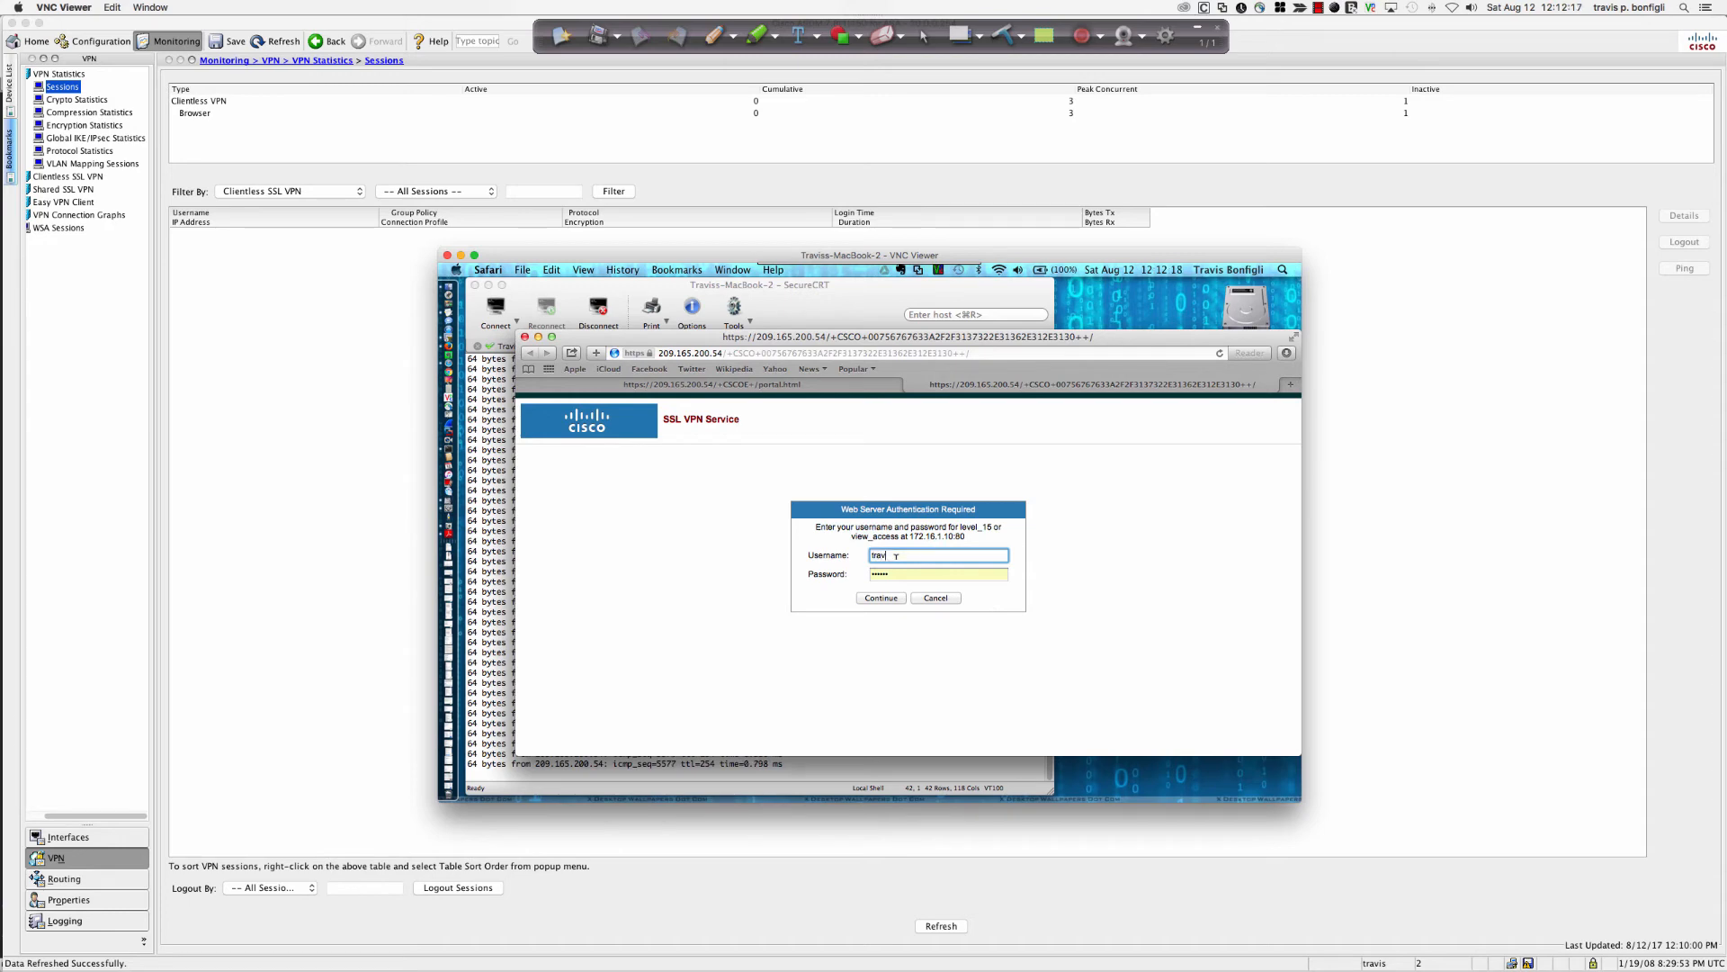
key("Tab")
type("•••••")
key("Return")
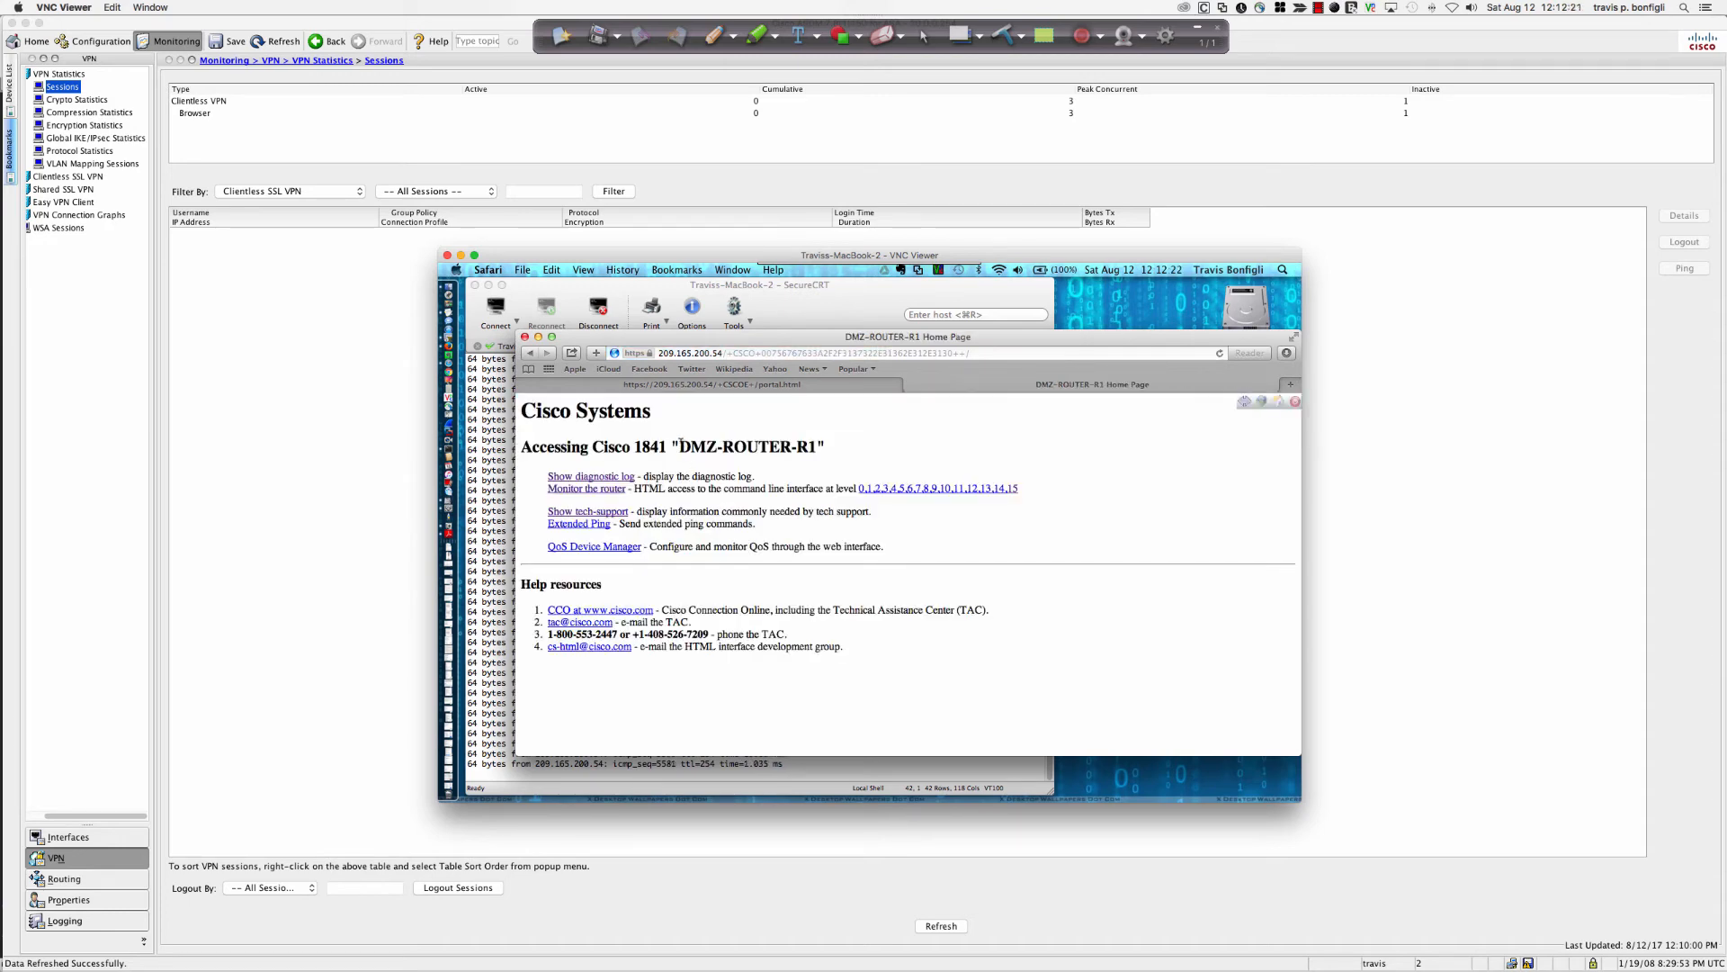
left_click_drag(679, 447, 824, 448)
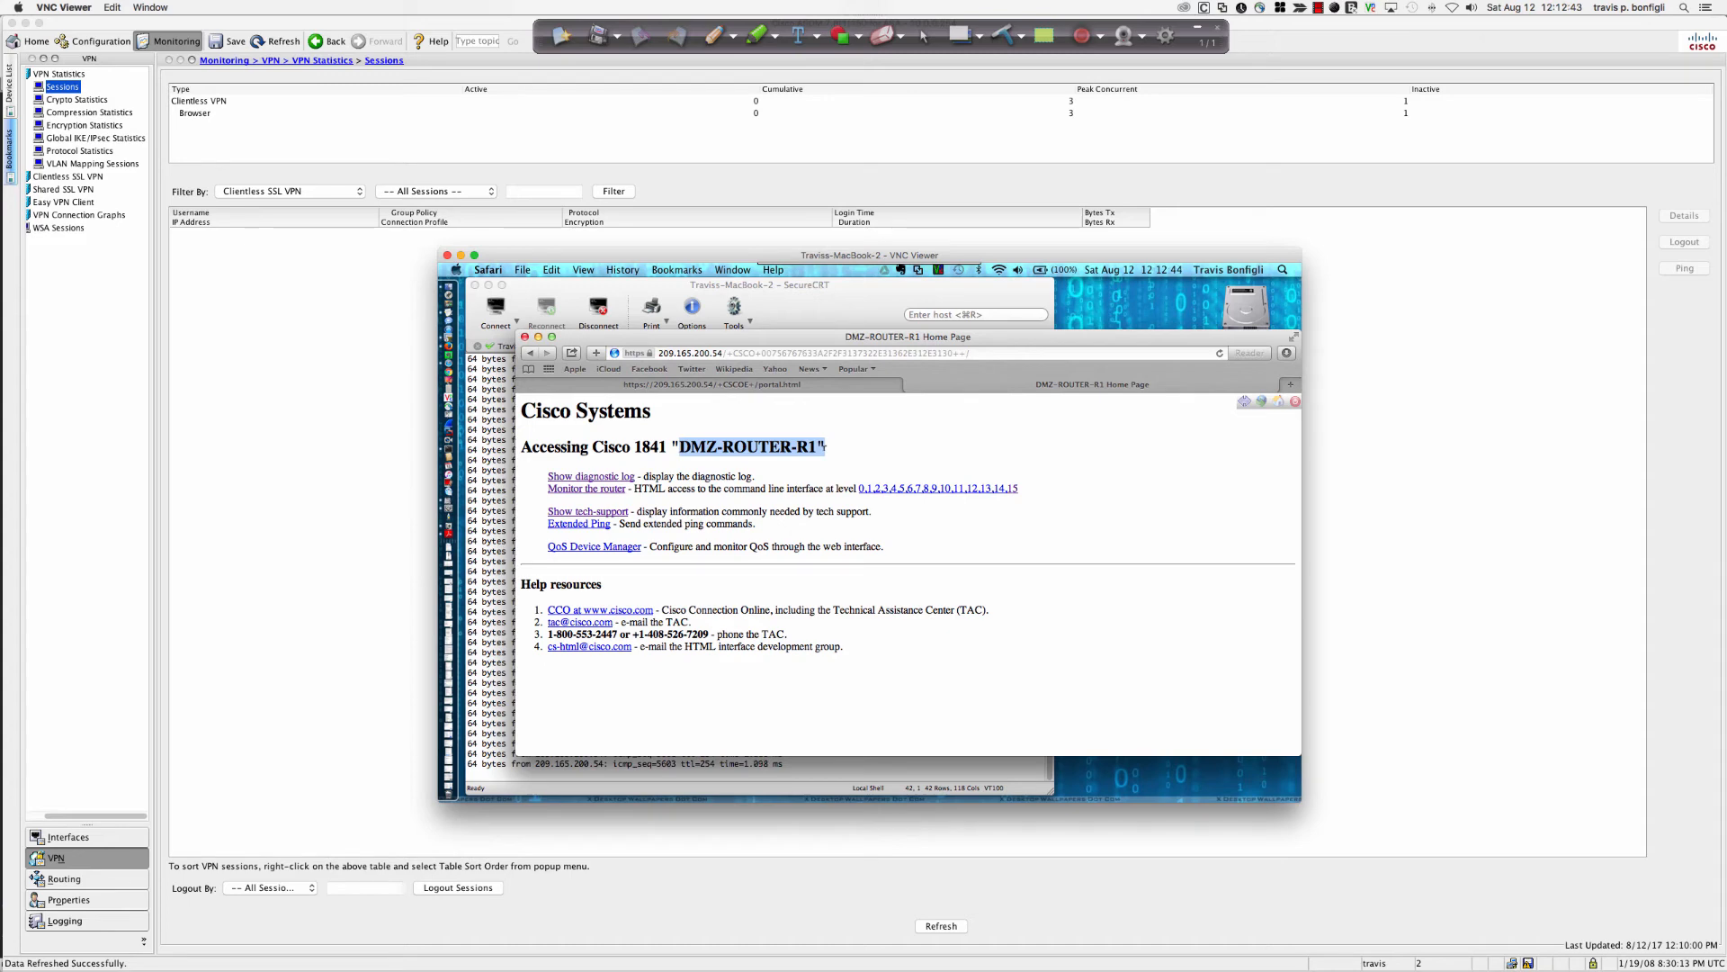
Open DMZ-ROUTER-R1's Show tech-support output and scroll toward the crypto pki and username lines.
left_click(602, 511)
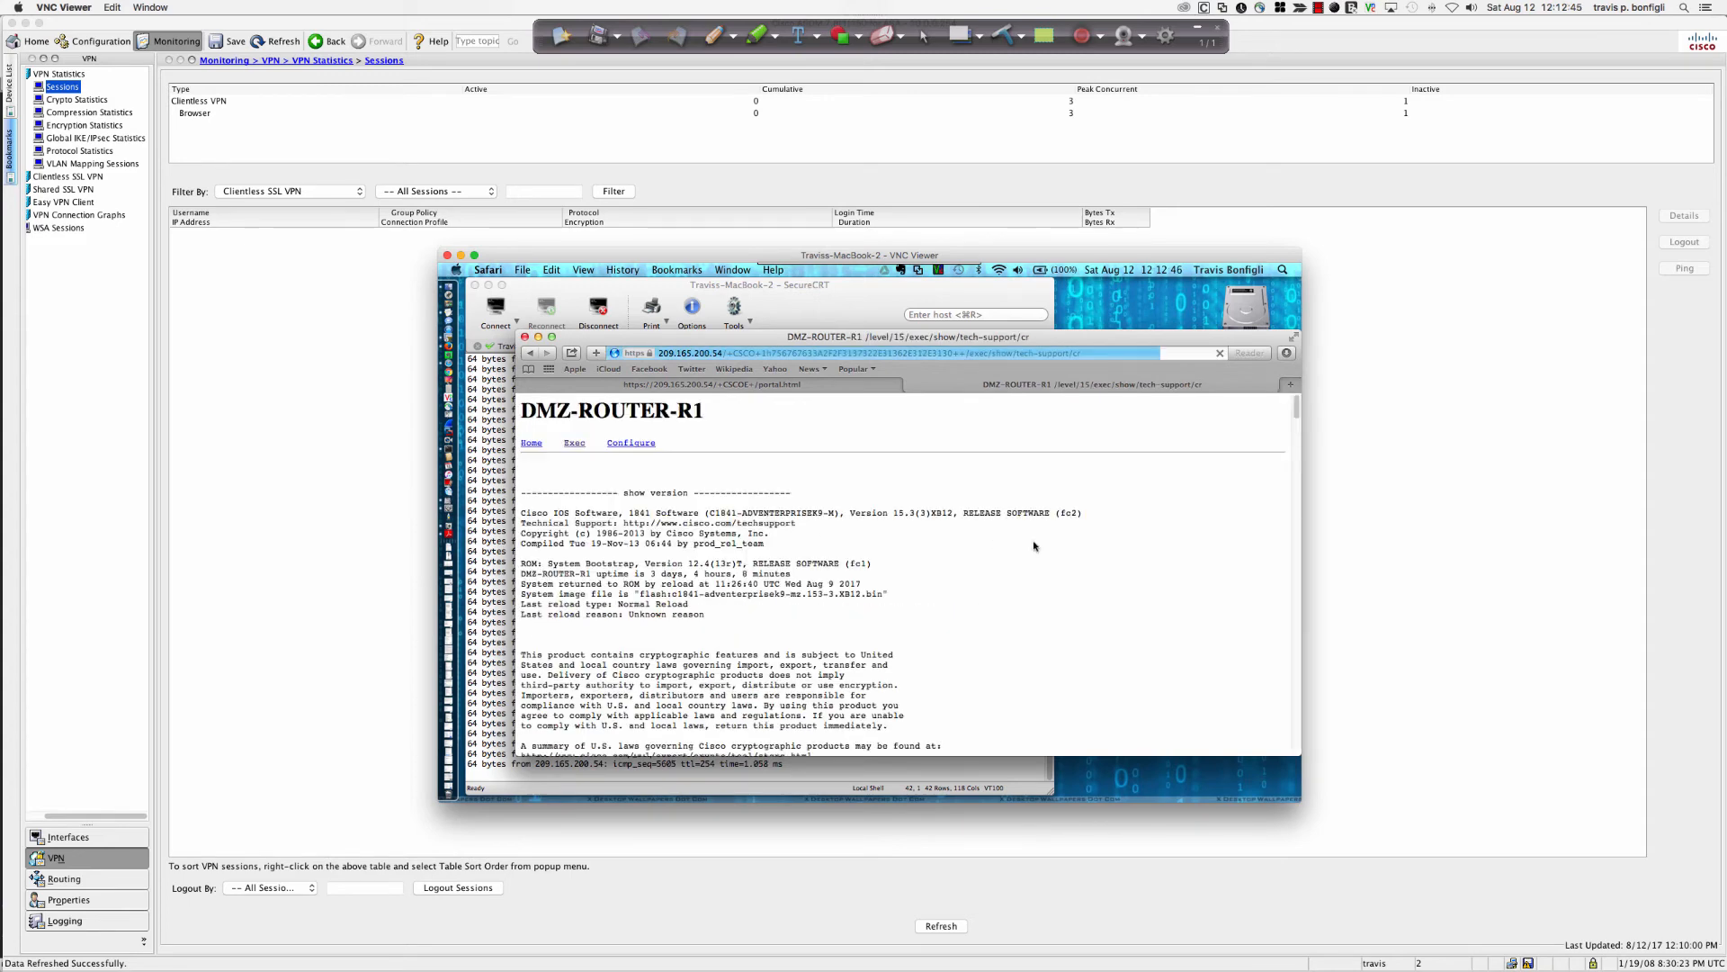
scroll(1077, 617, "down", 5)
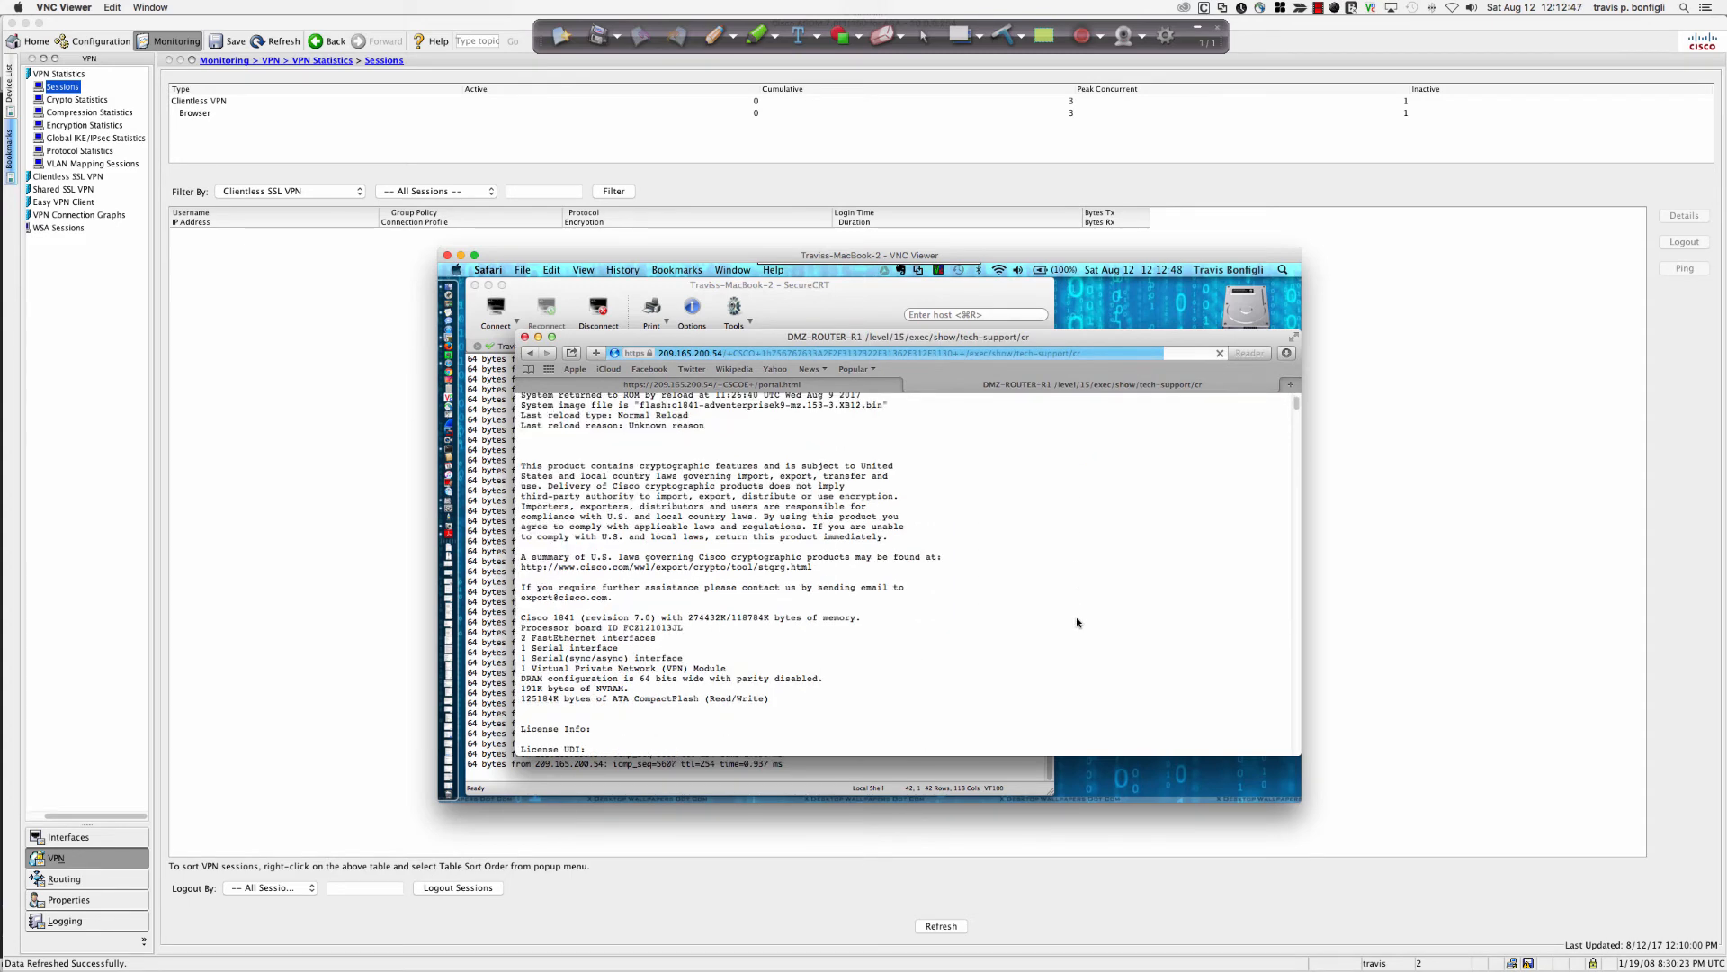
scroll(1076, 617, "down", 15)
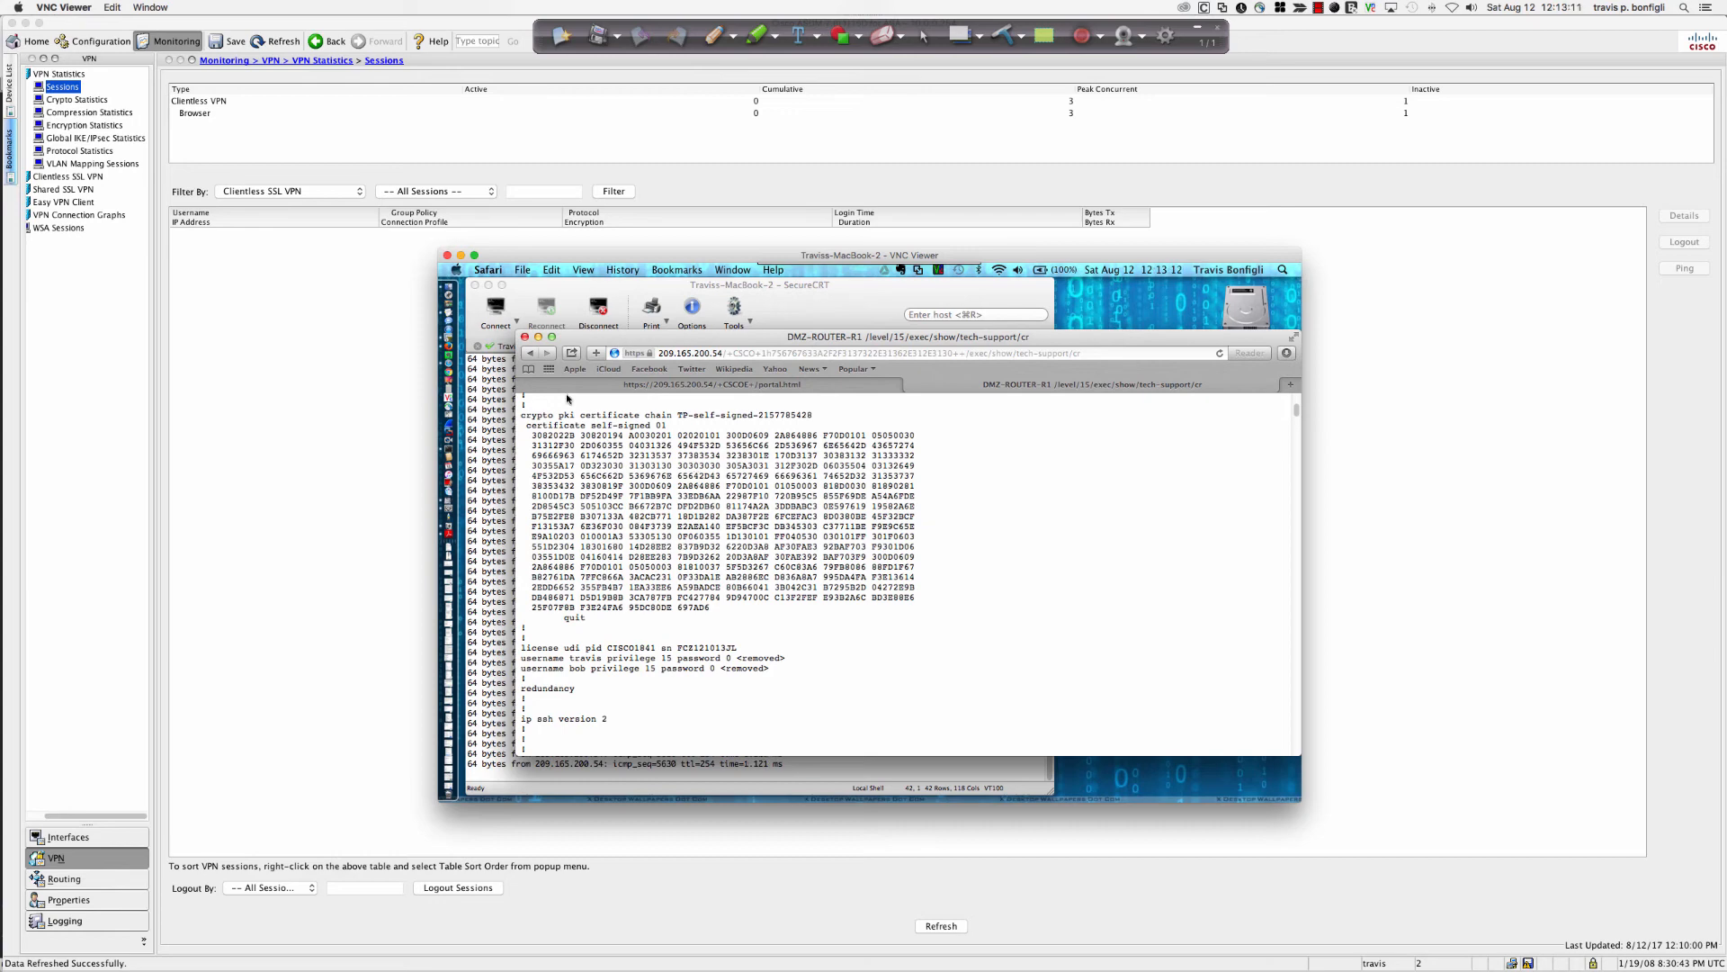
Open a new SecureCRT local shell session and run ping 10.0.0.11.
left_click(514, 320)
left_click(518, 324)
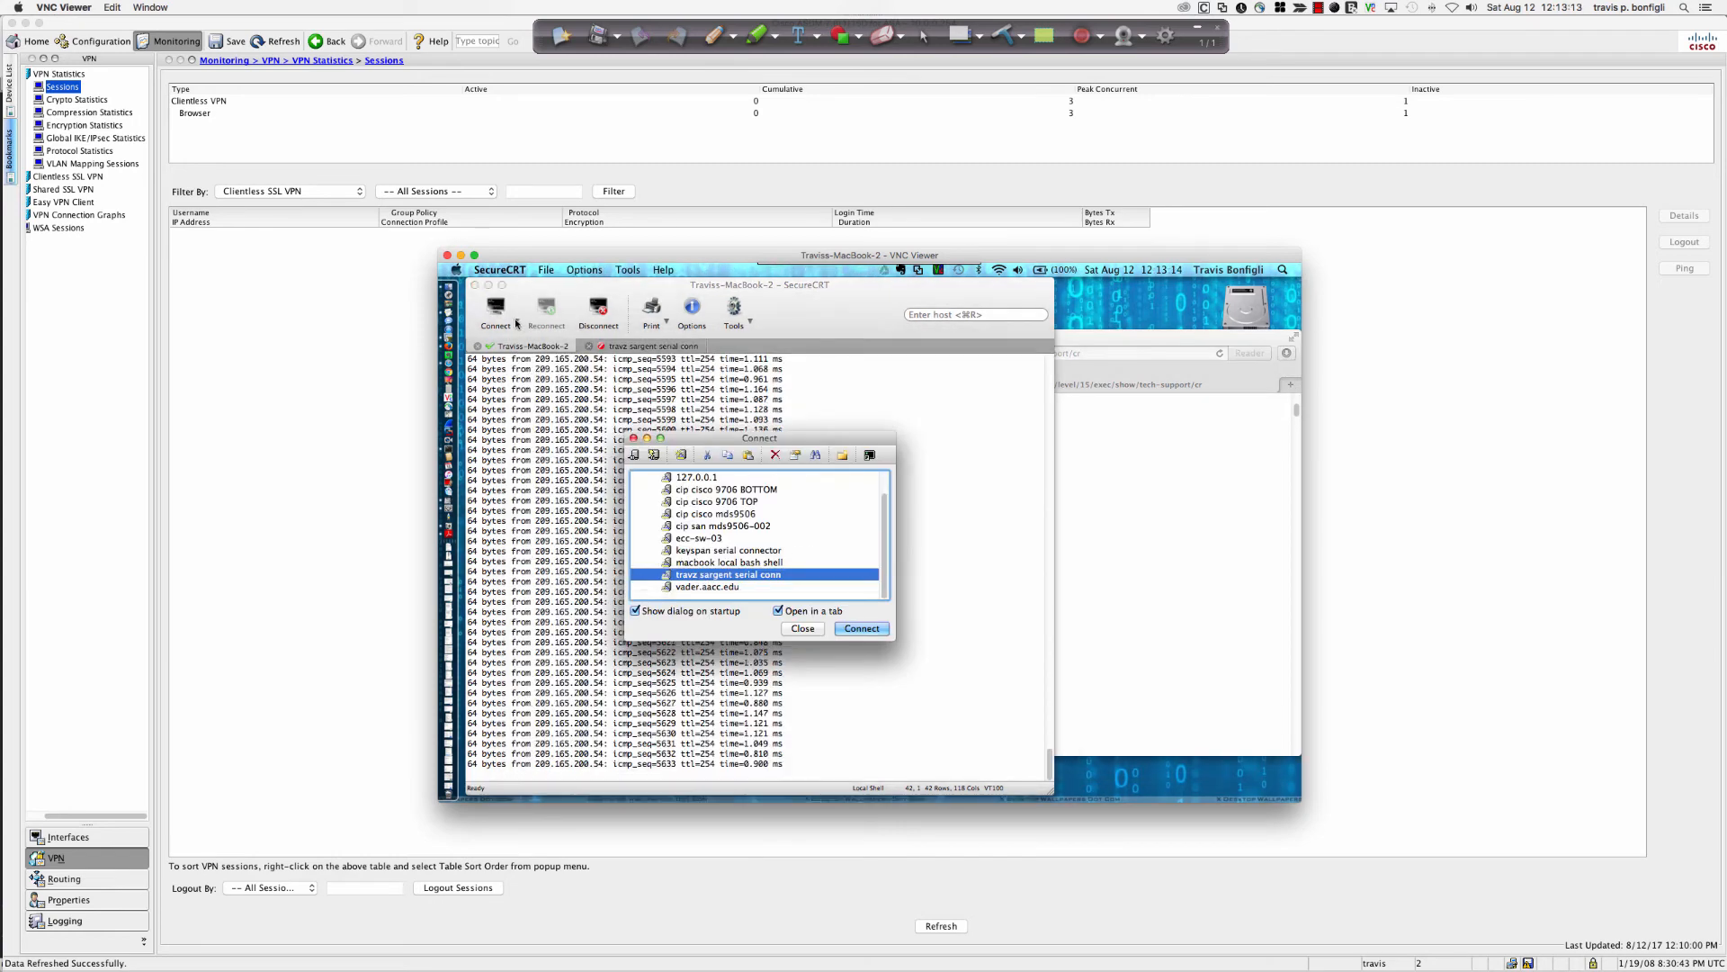
left_click(803, 628)
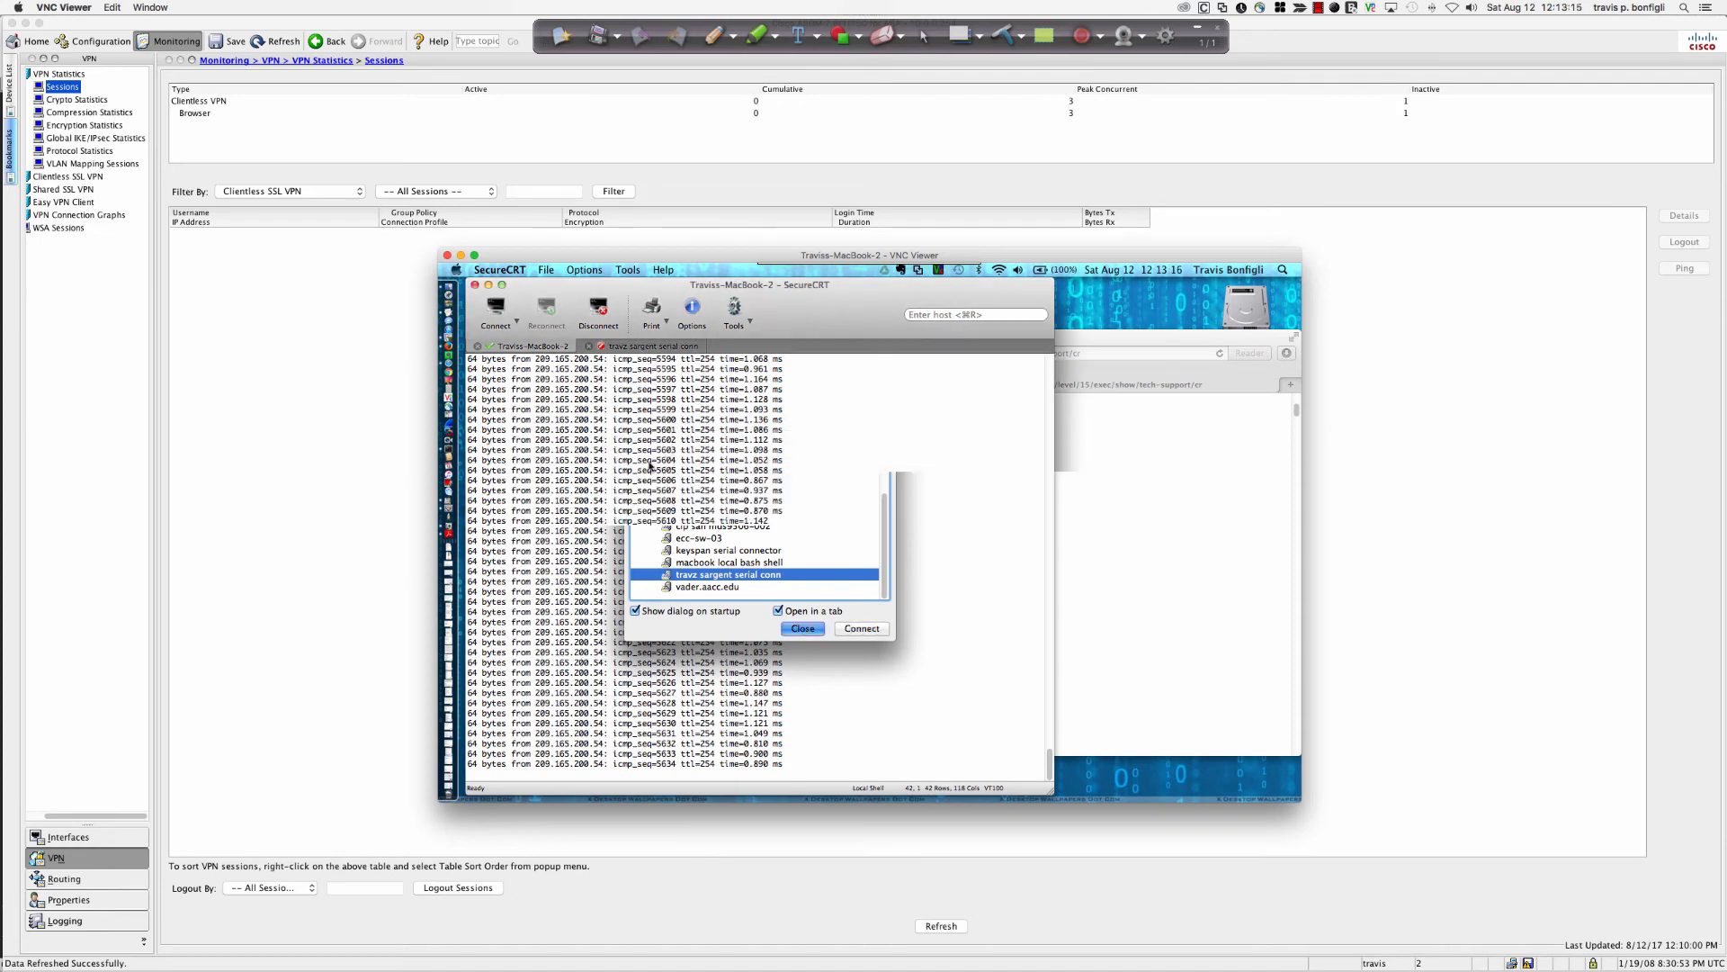
left_click(514, 318)
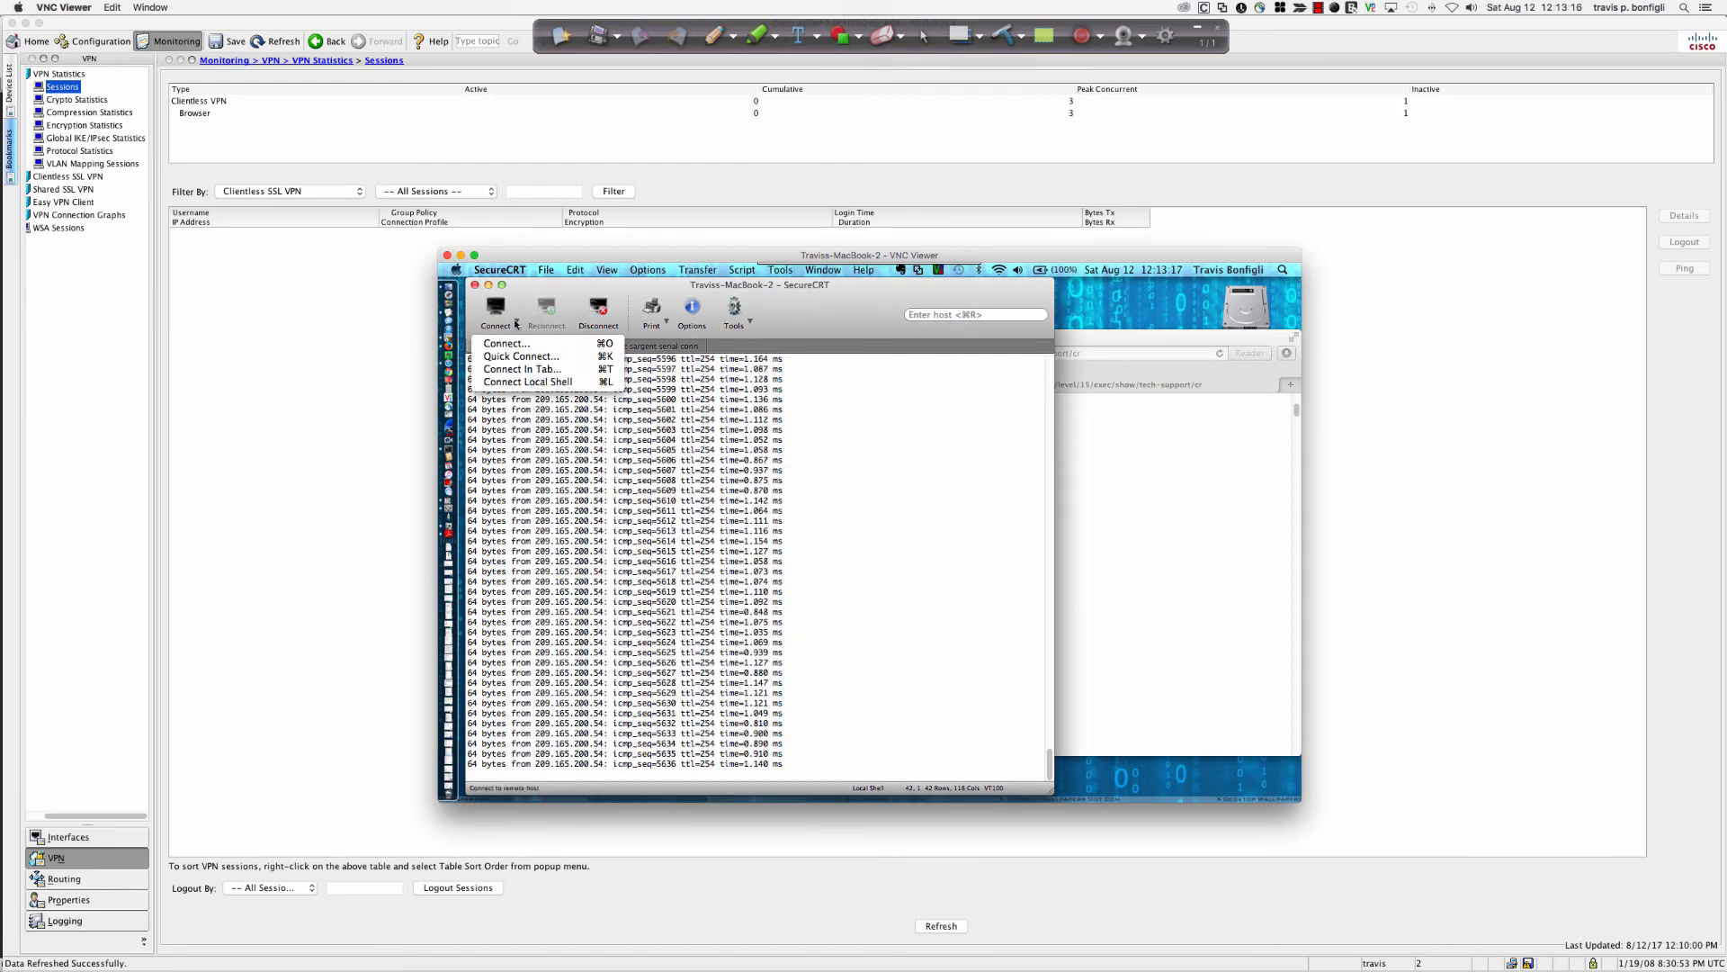
left_click(538, 382)
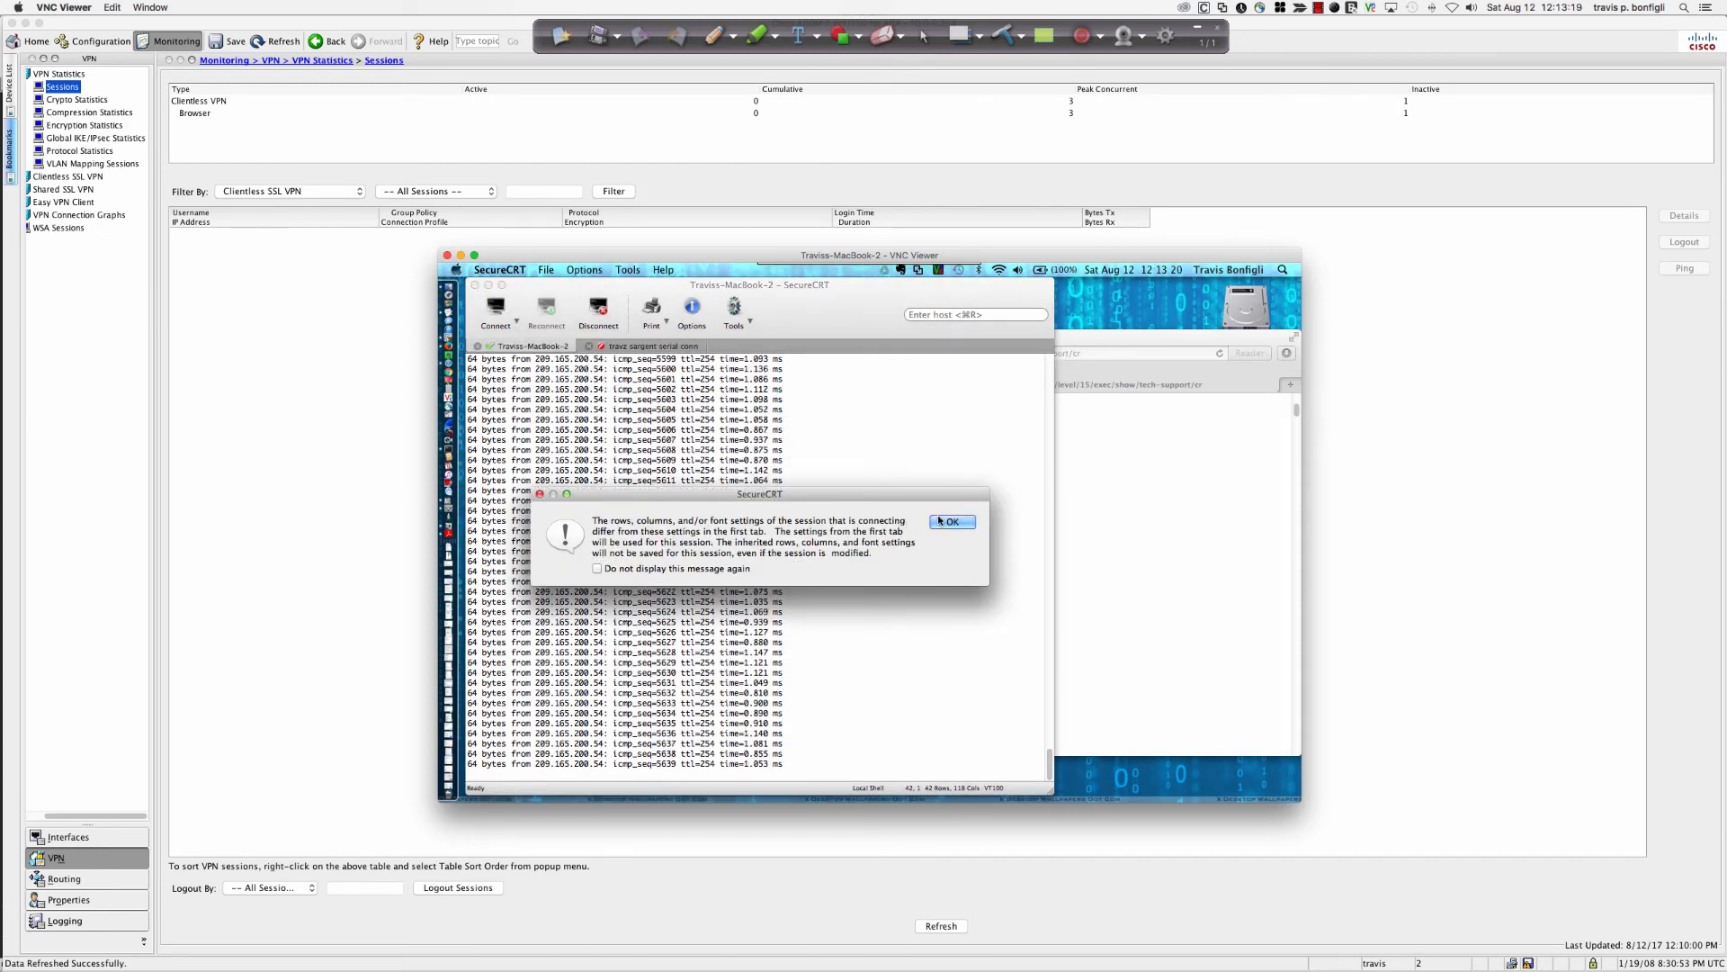
left_click(940, 521)
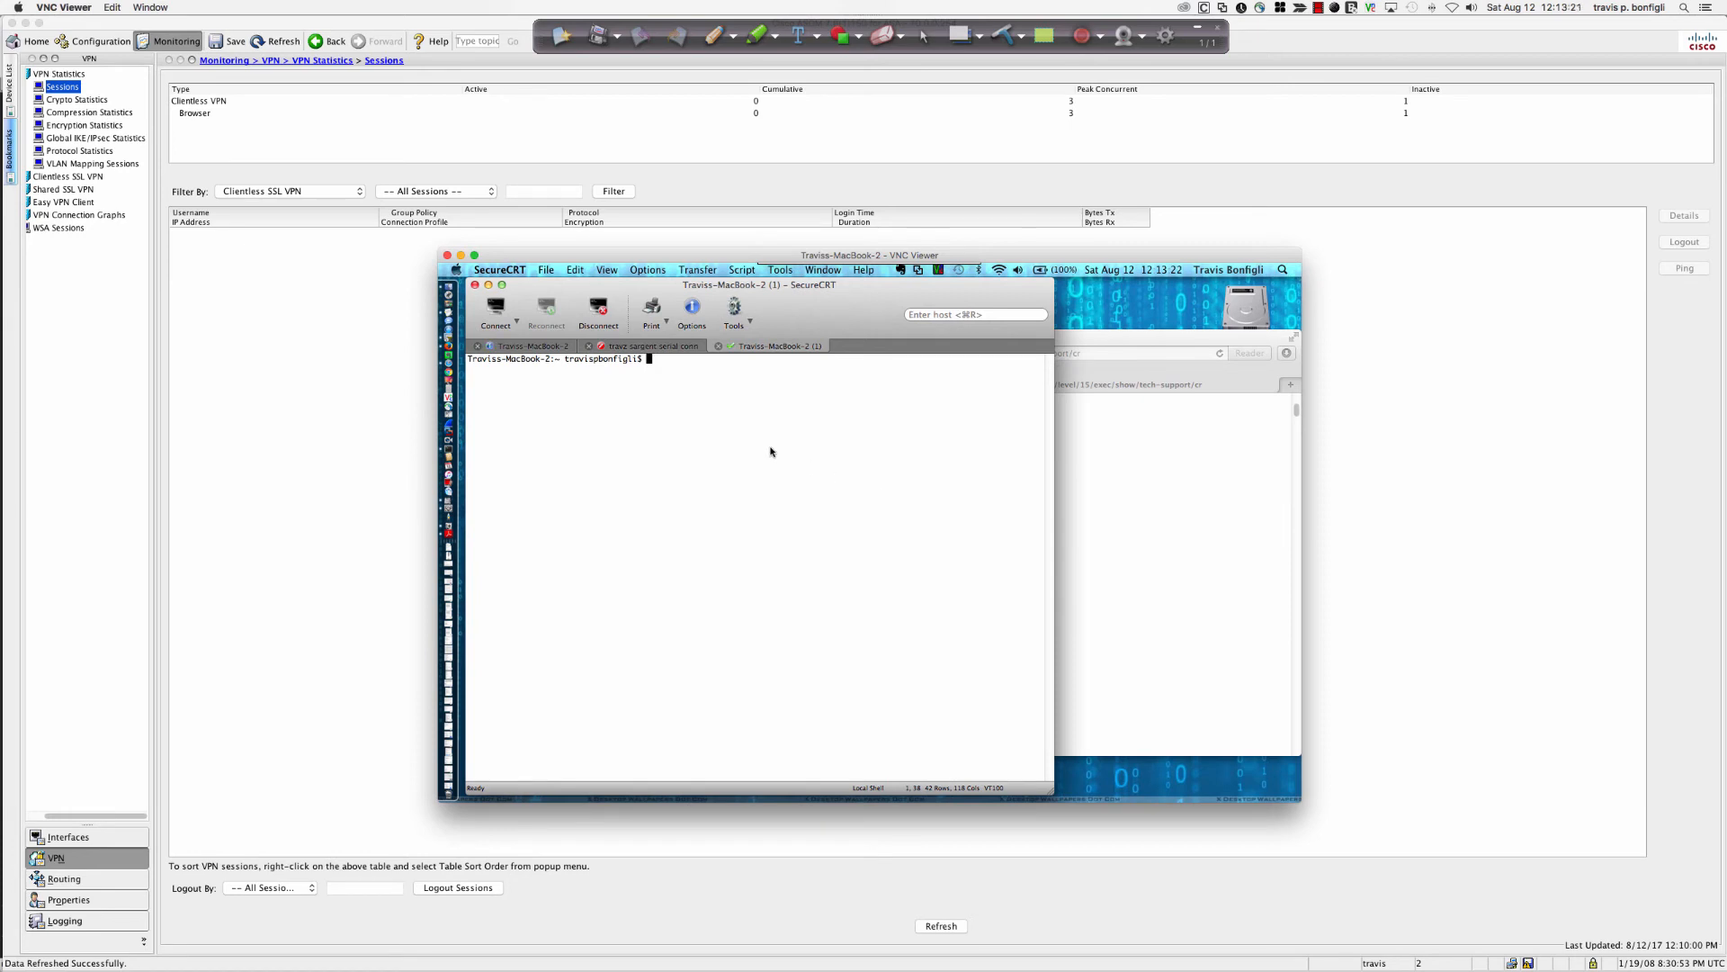
type("ping 10.0.0.11")
key("Return")
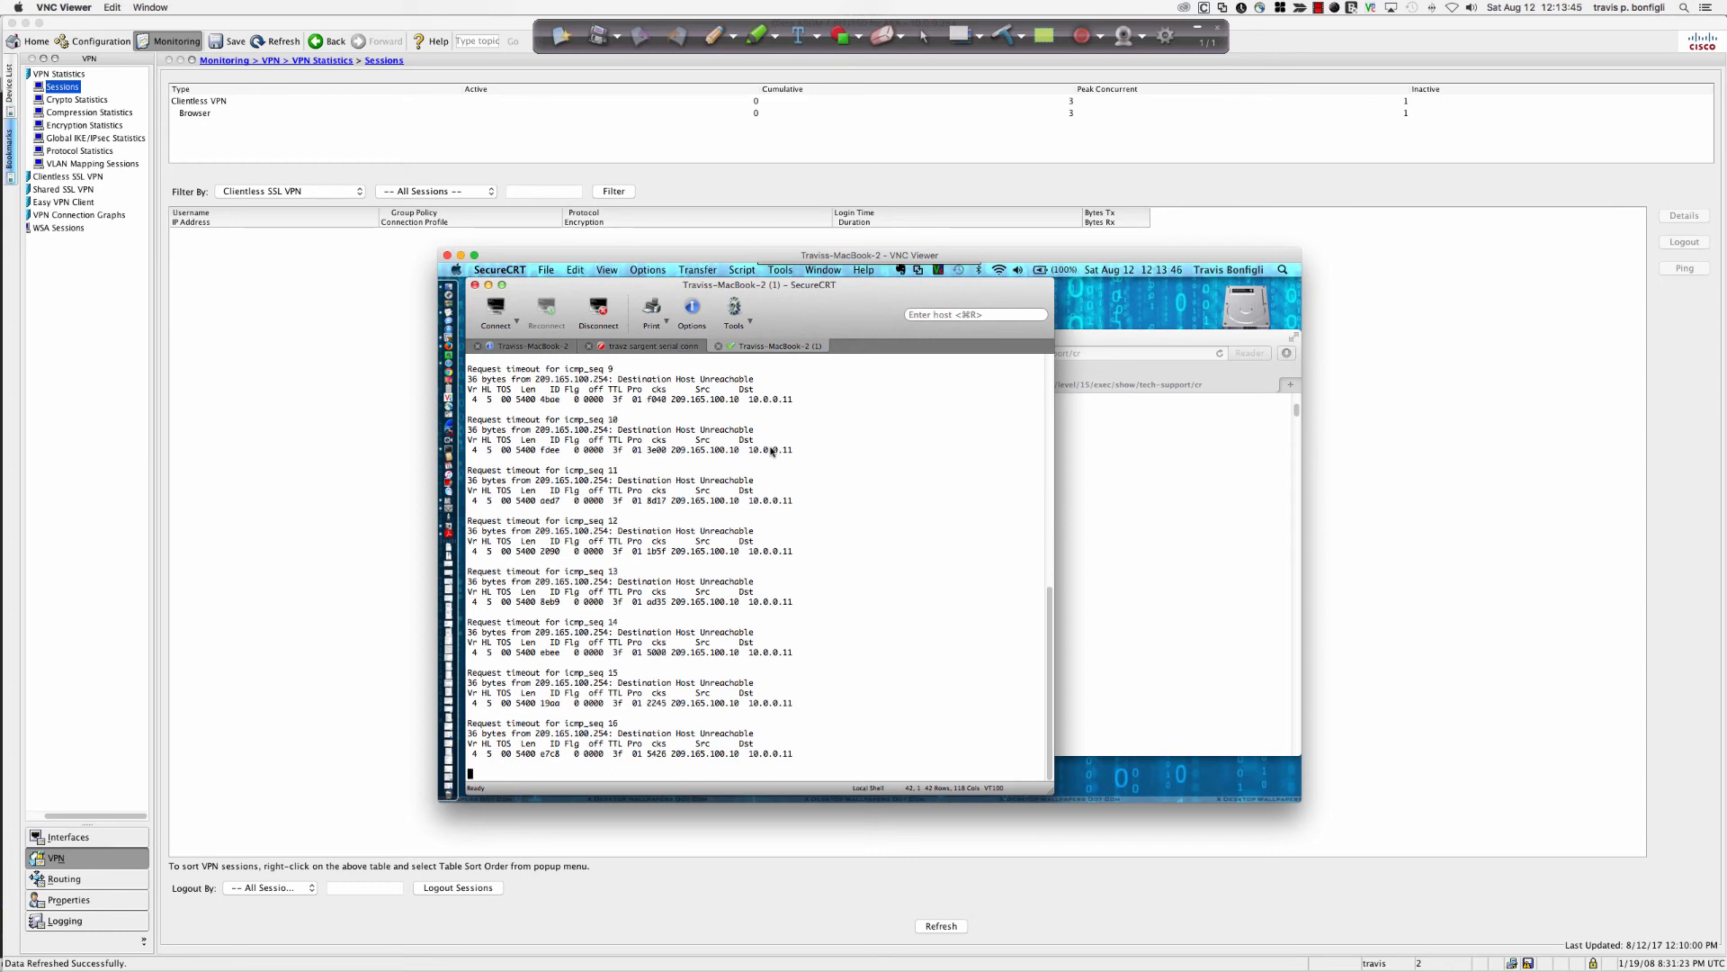
Browse the portal's Web Applications and Browse Entire Network pages, dismiss the domains alert, and return Home.
left_click(1174, 430)
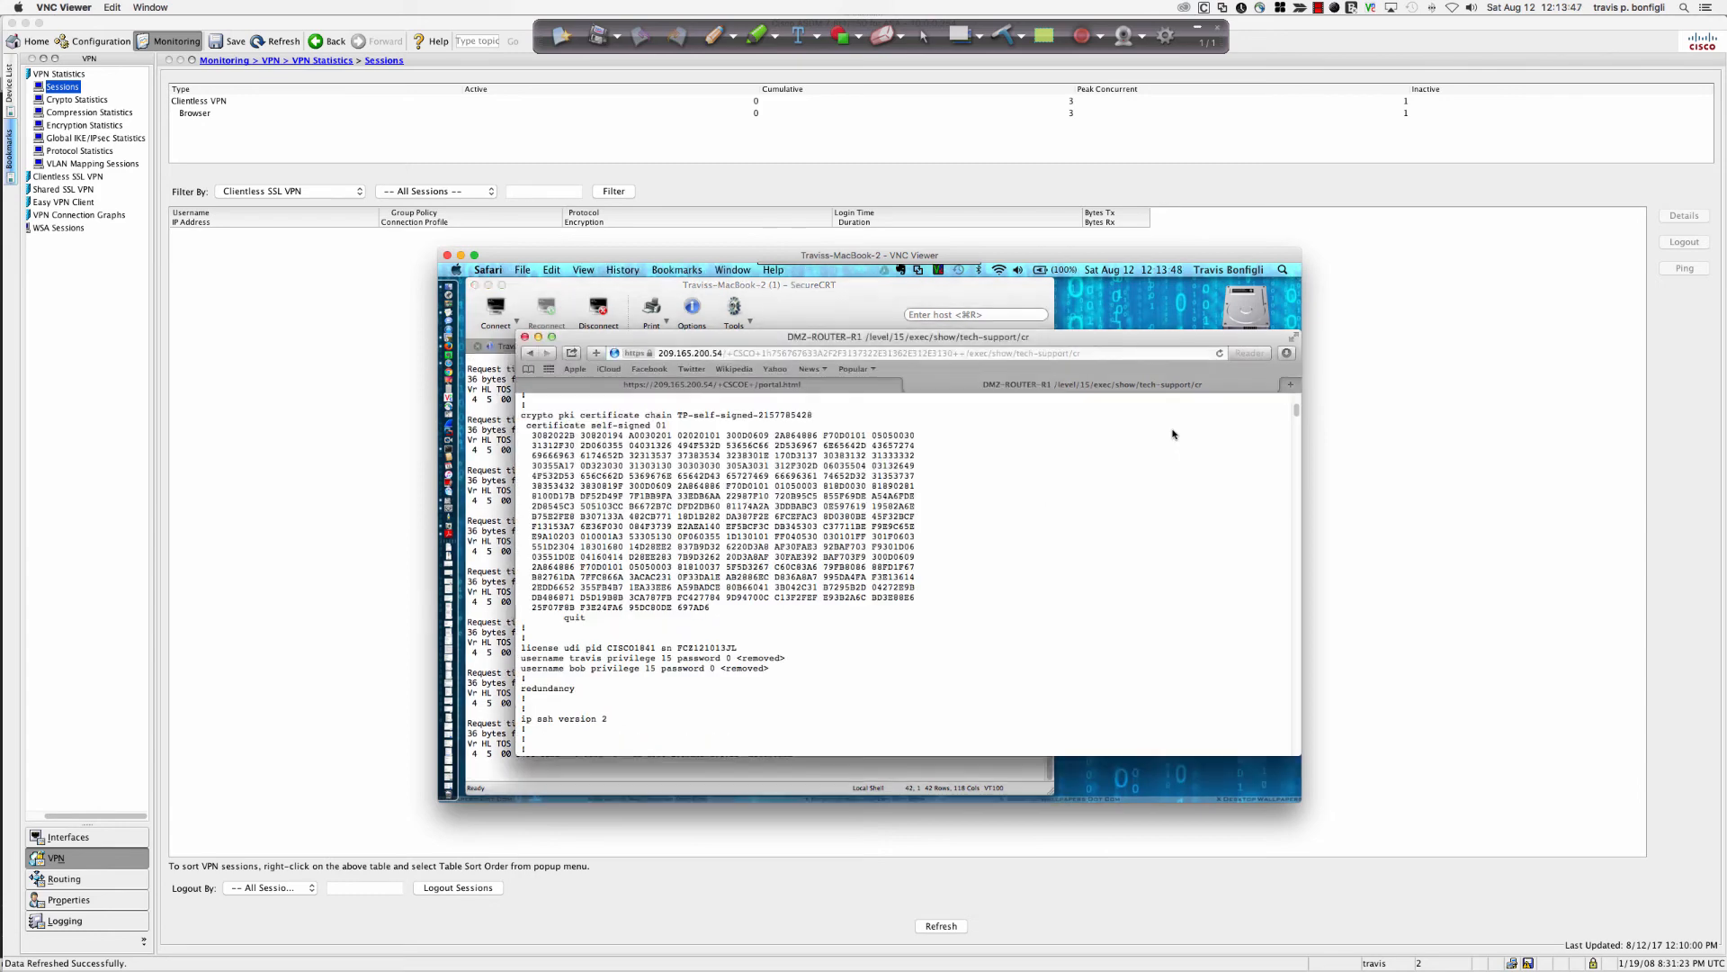
left_click(773, 387)
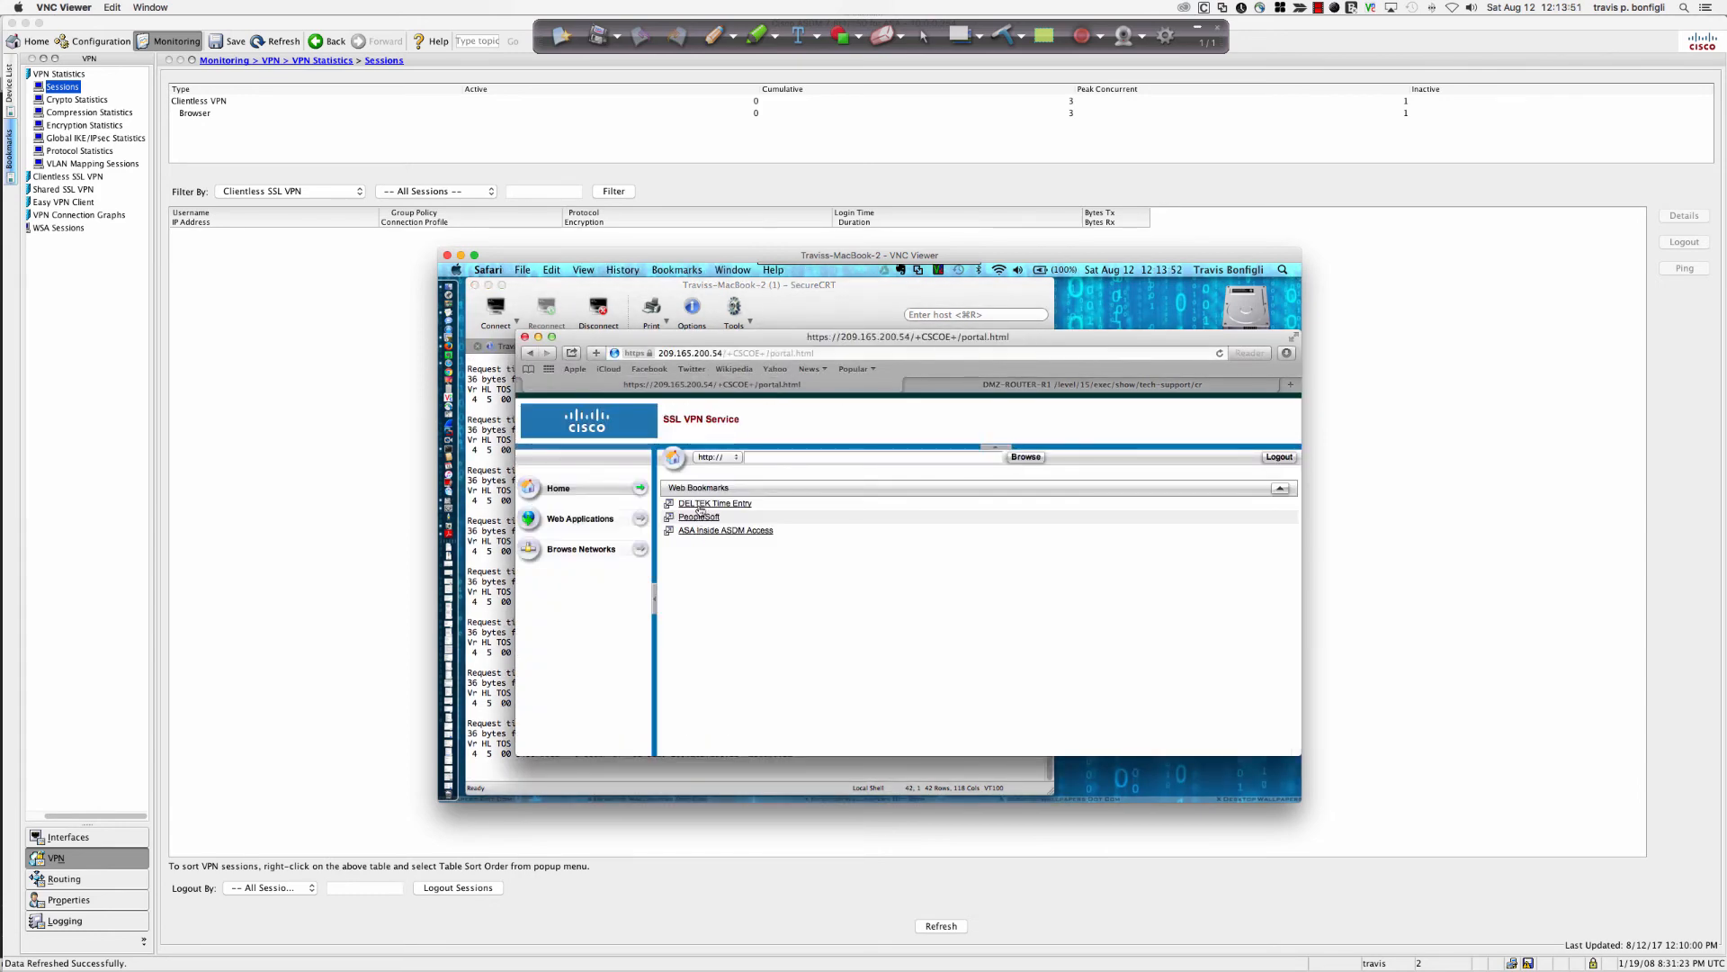
left_click(599, 522)
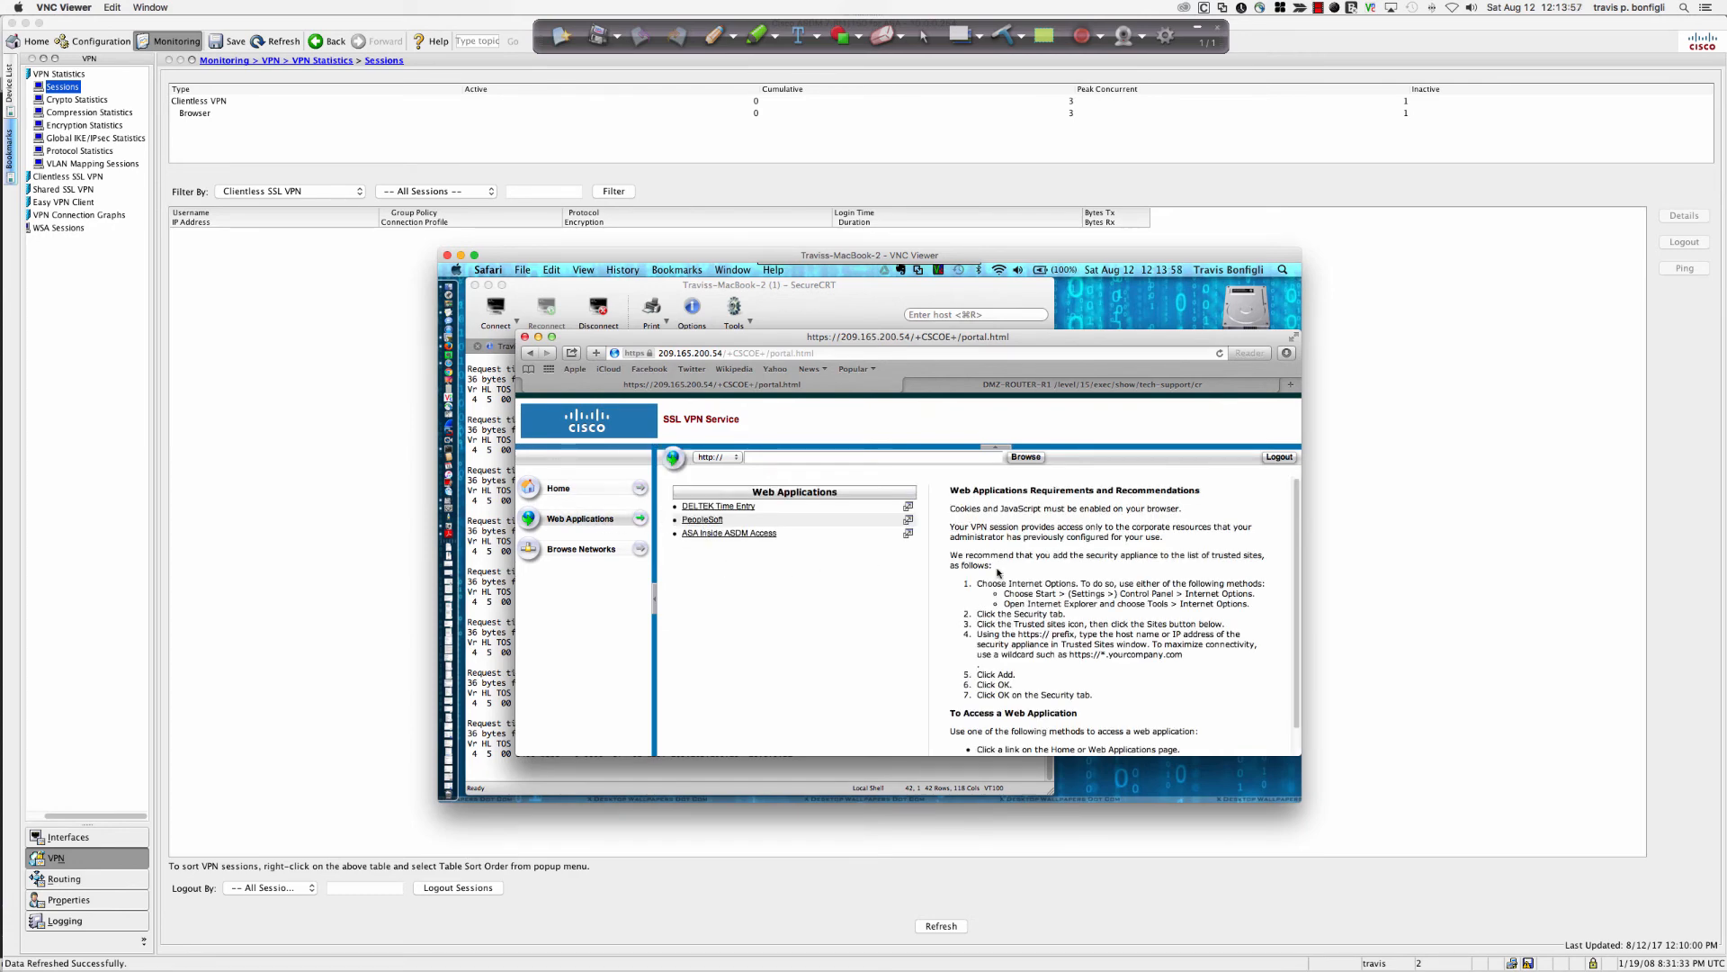
left_click(570, 551)
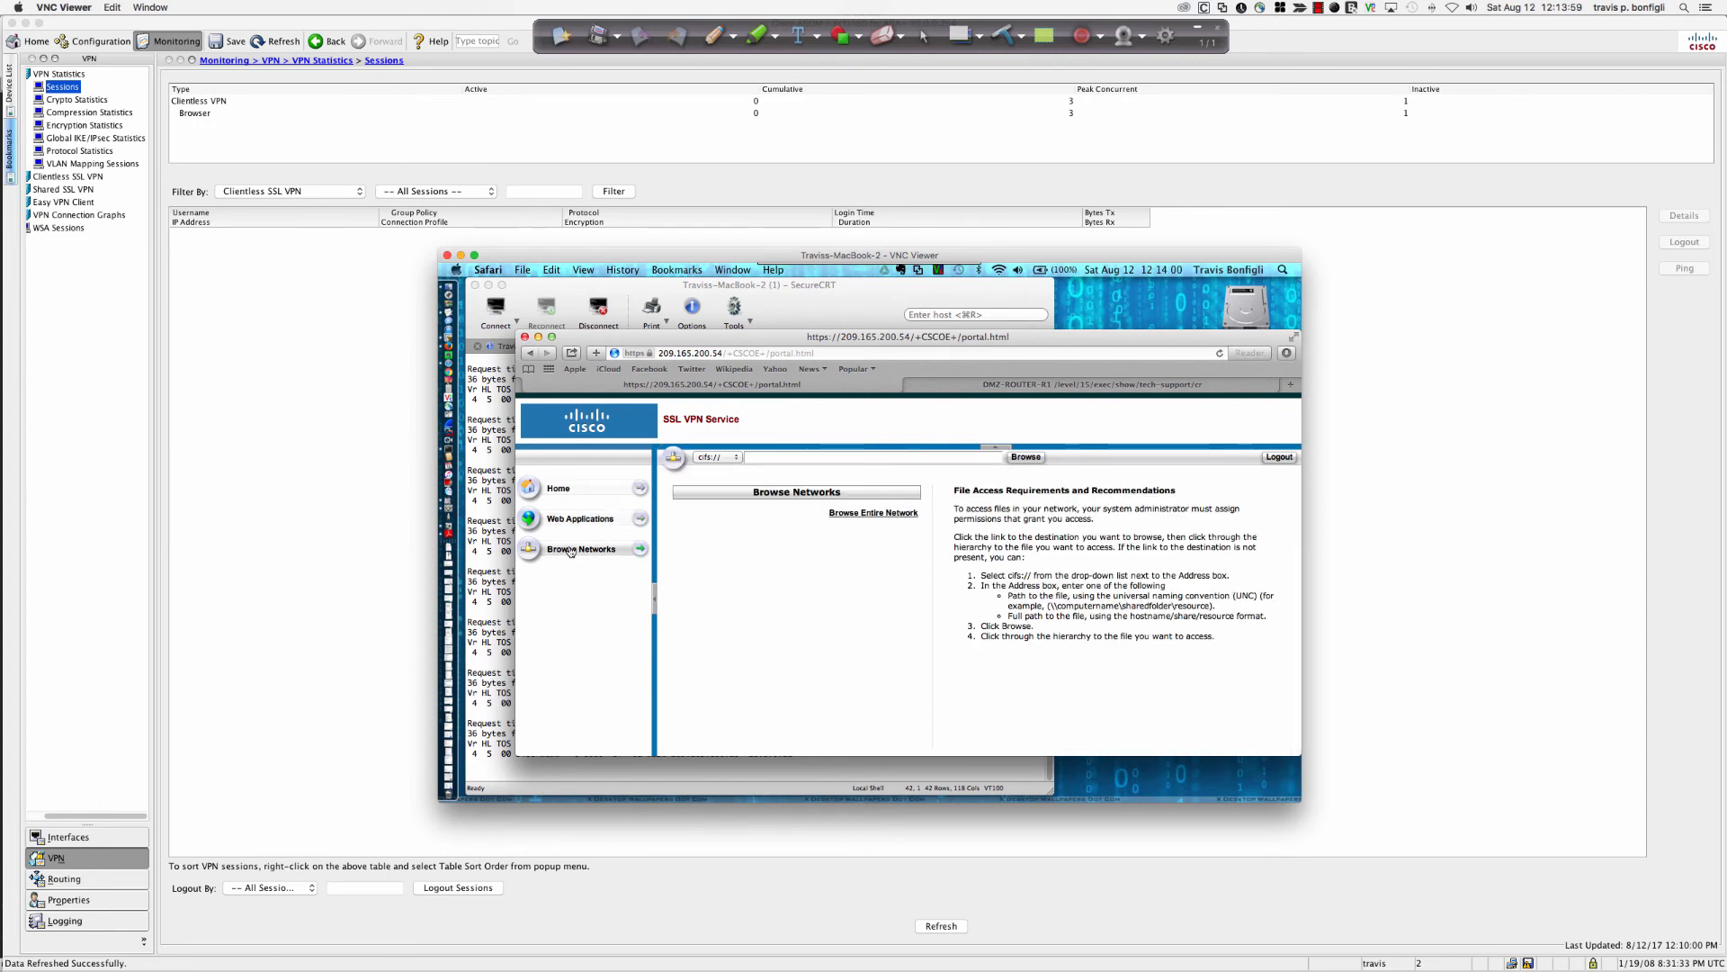
left_click(863, 514)
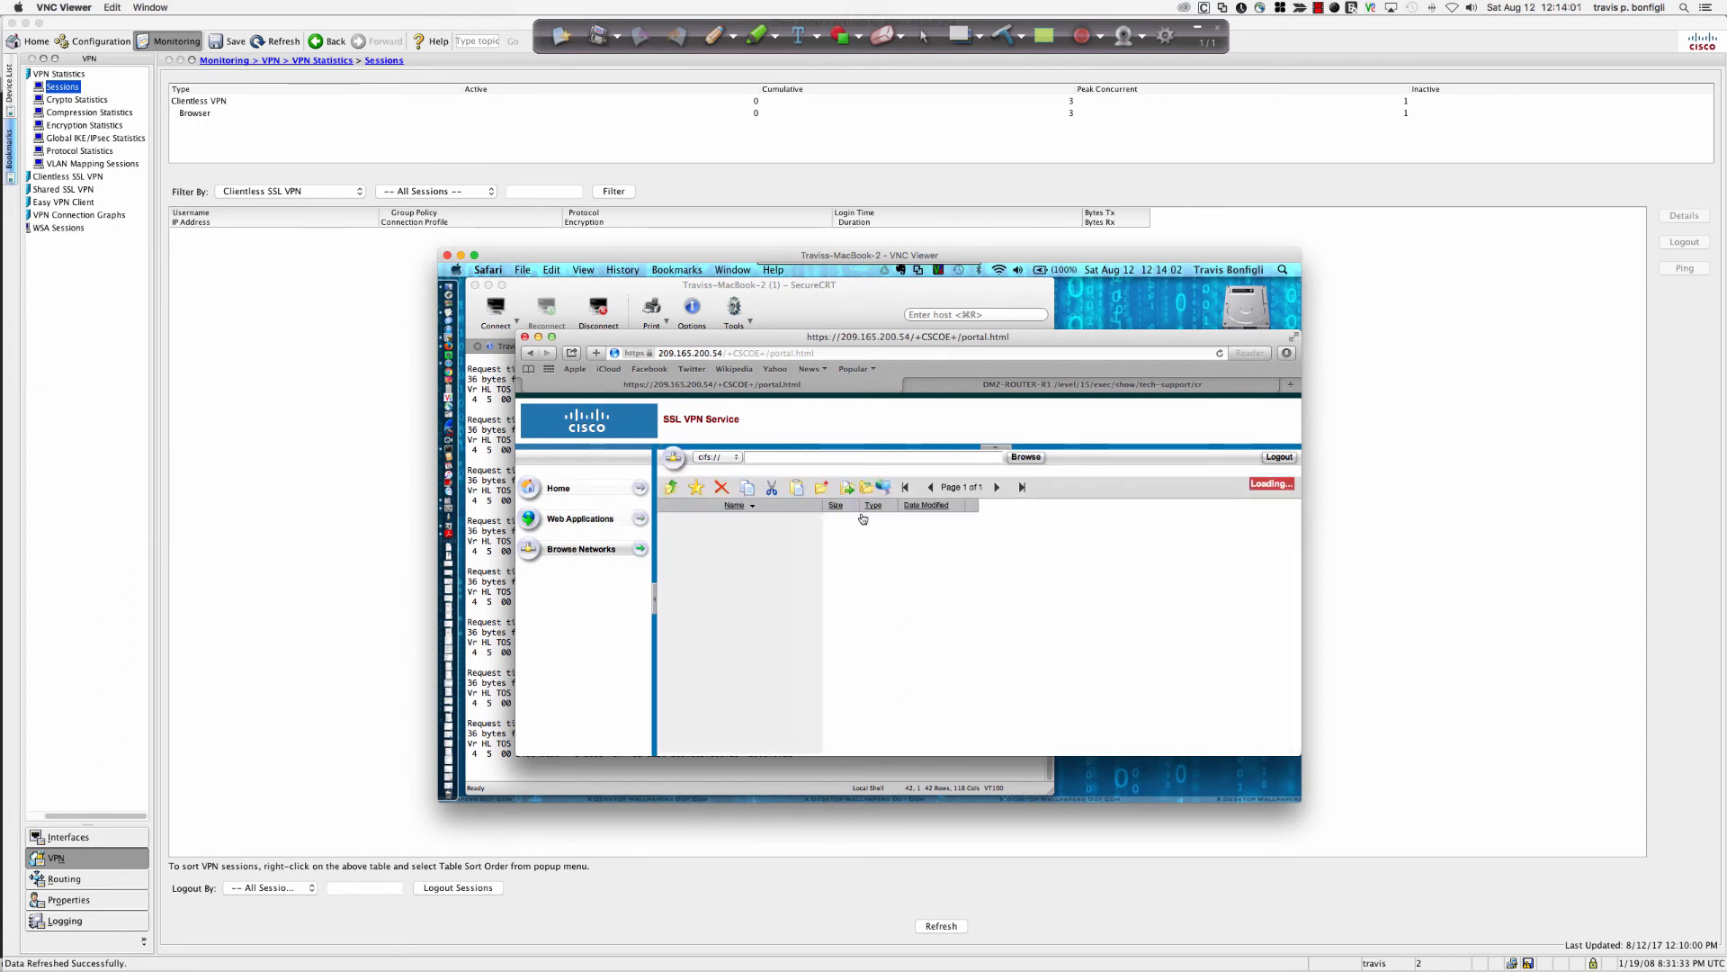
left_click(968, 469)
left_click(559, 490)
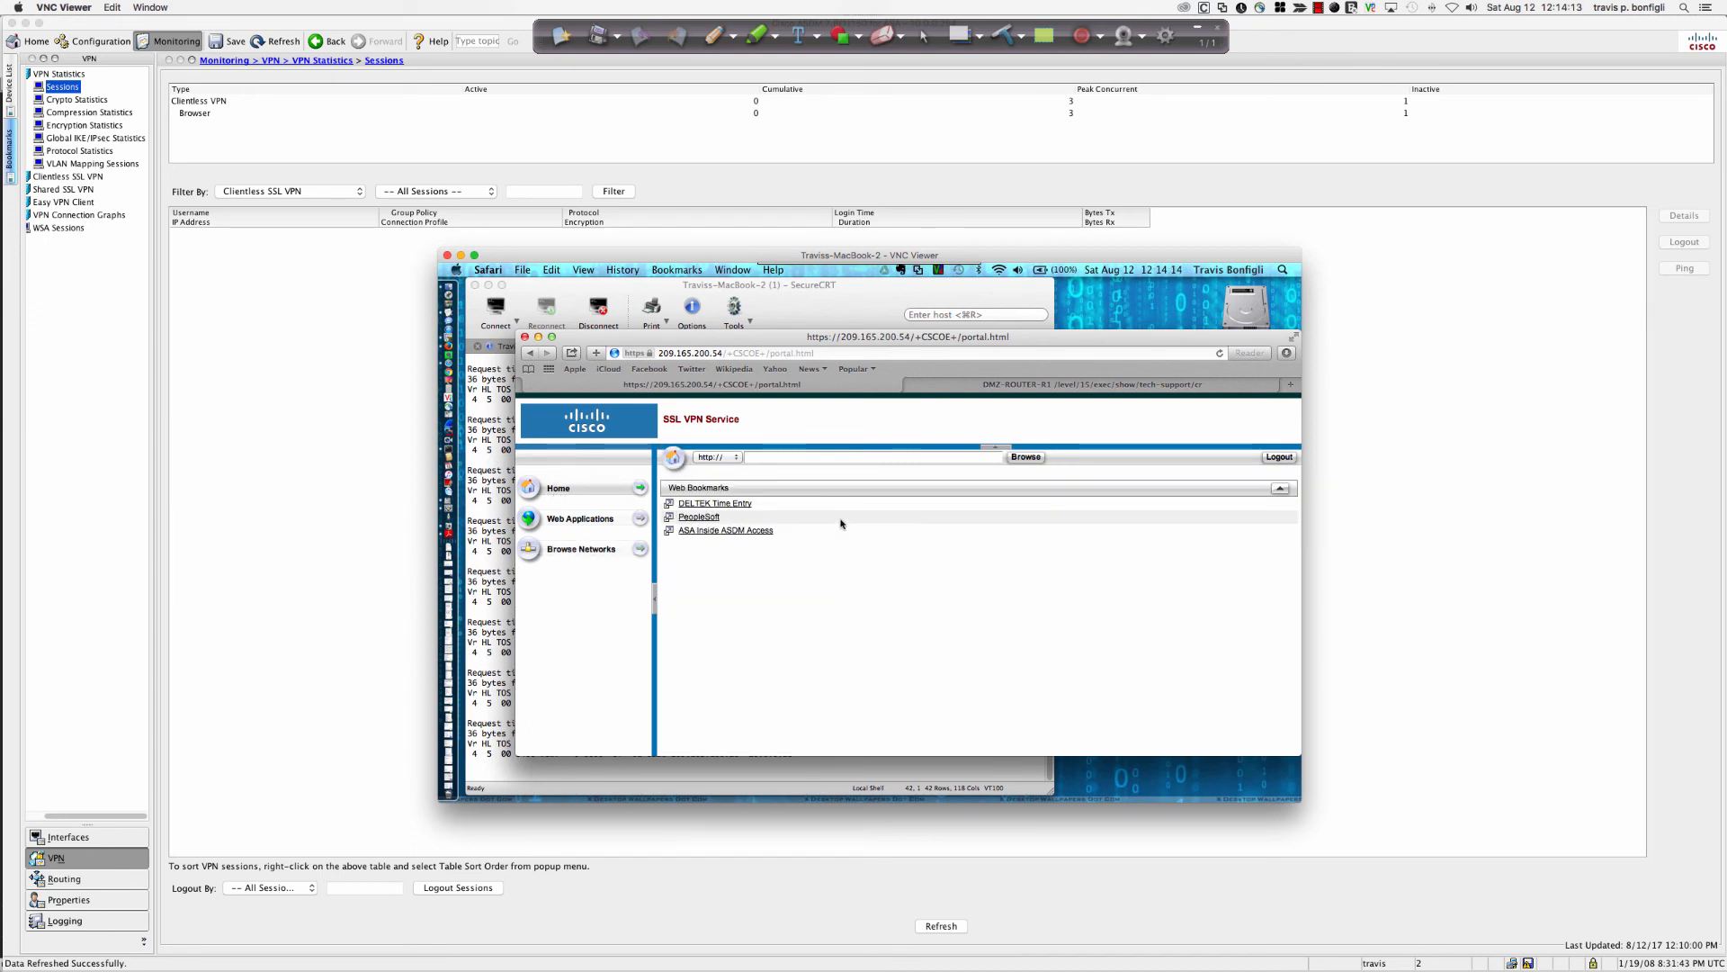
Try opening 10.0.0.254 through the portal, go Back from Connection failed, then bring SecureCRT forward.
left_click(802, 455)
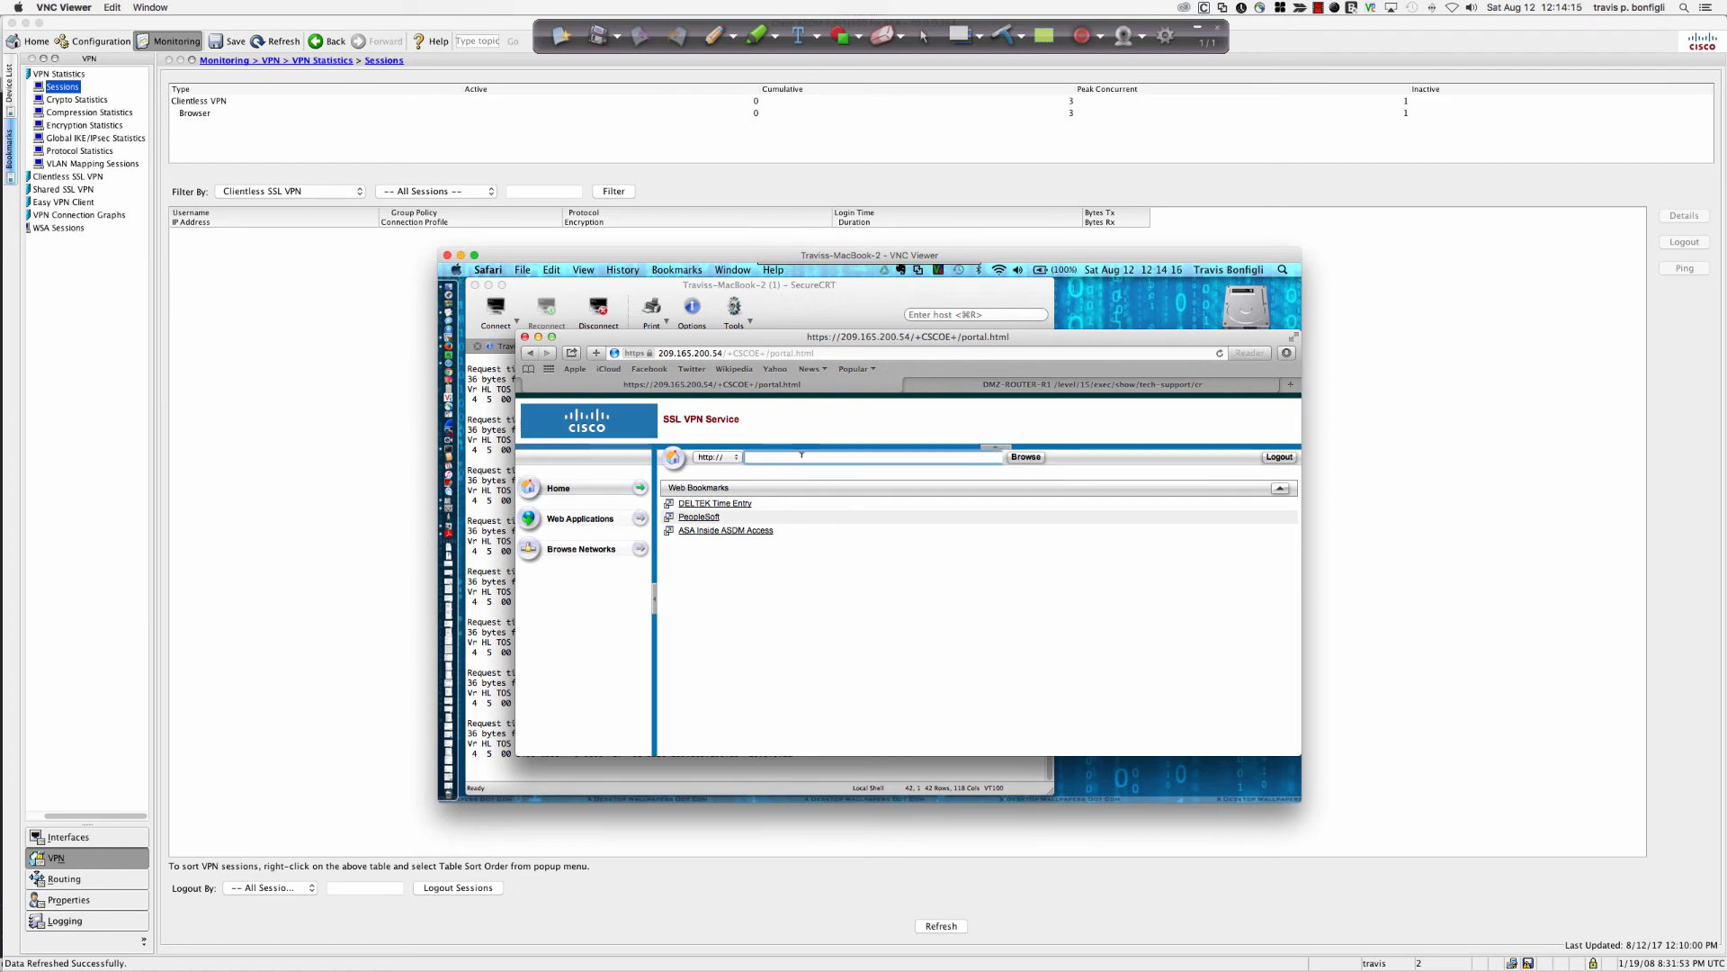
type("10.0.0.254")
key("Return")
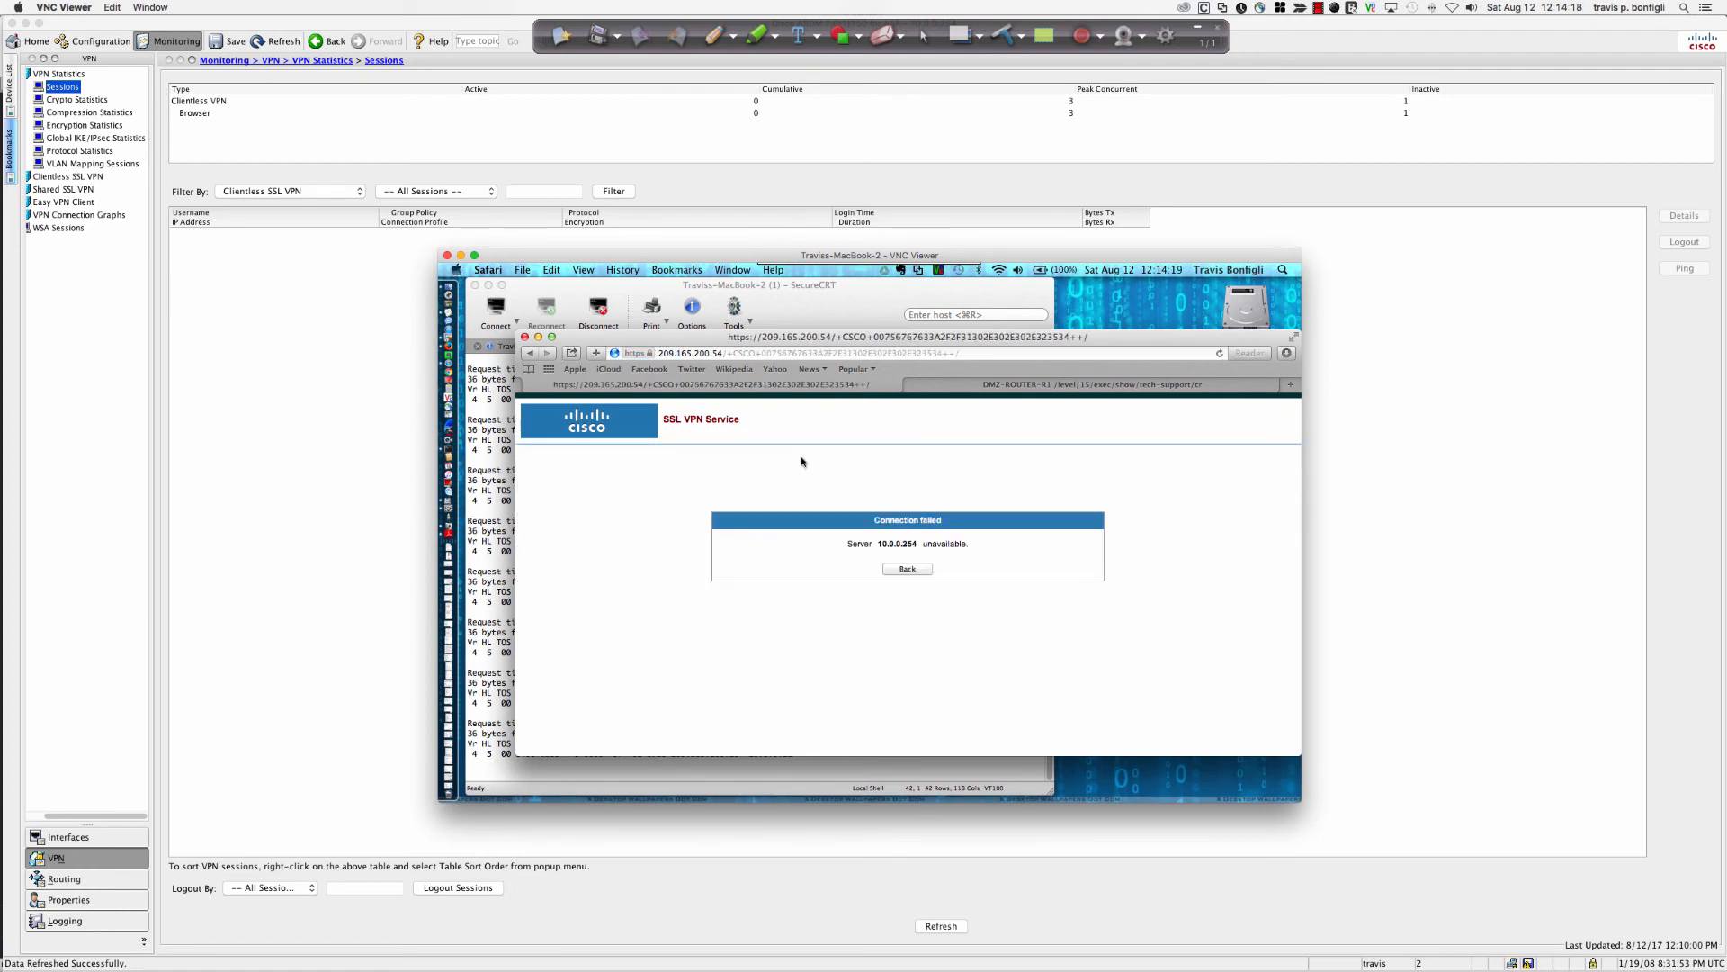
left_click(907, 568)
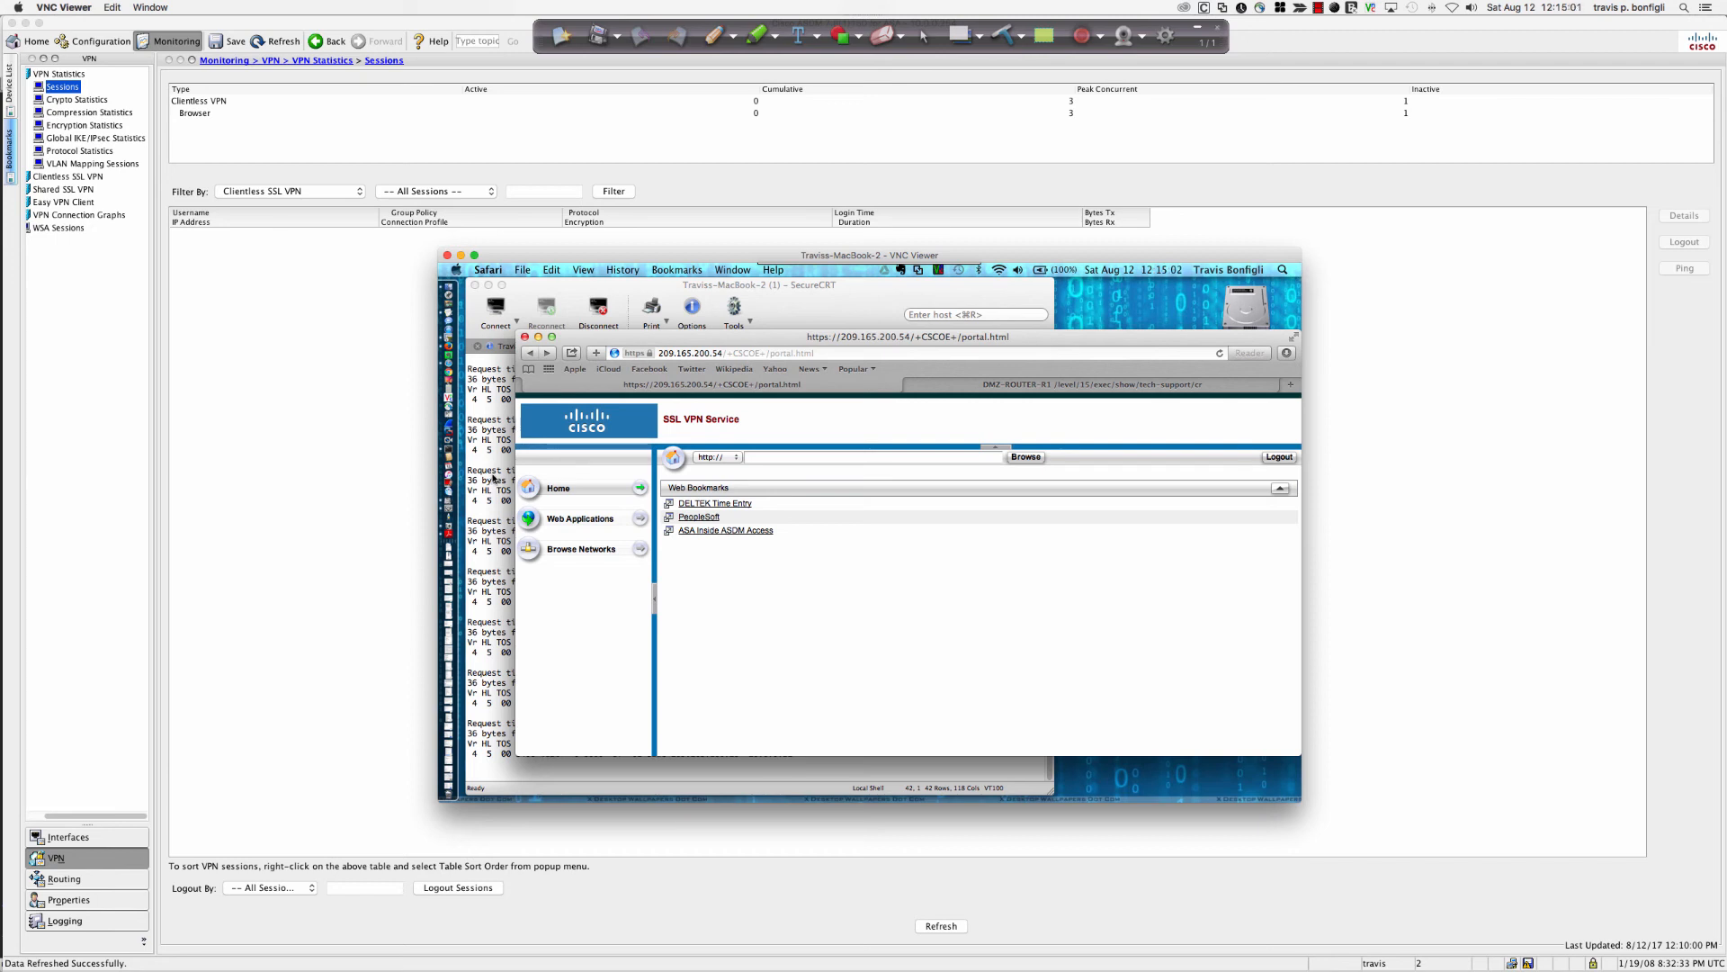
left_click(493, 479)
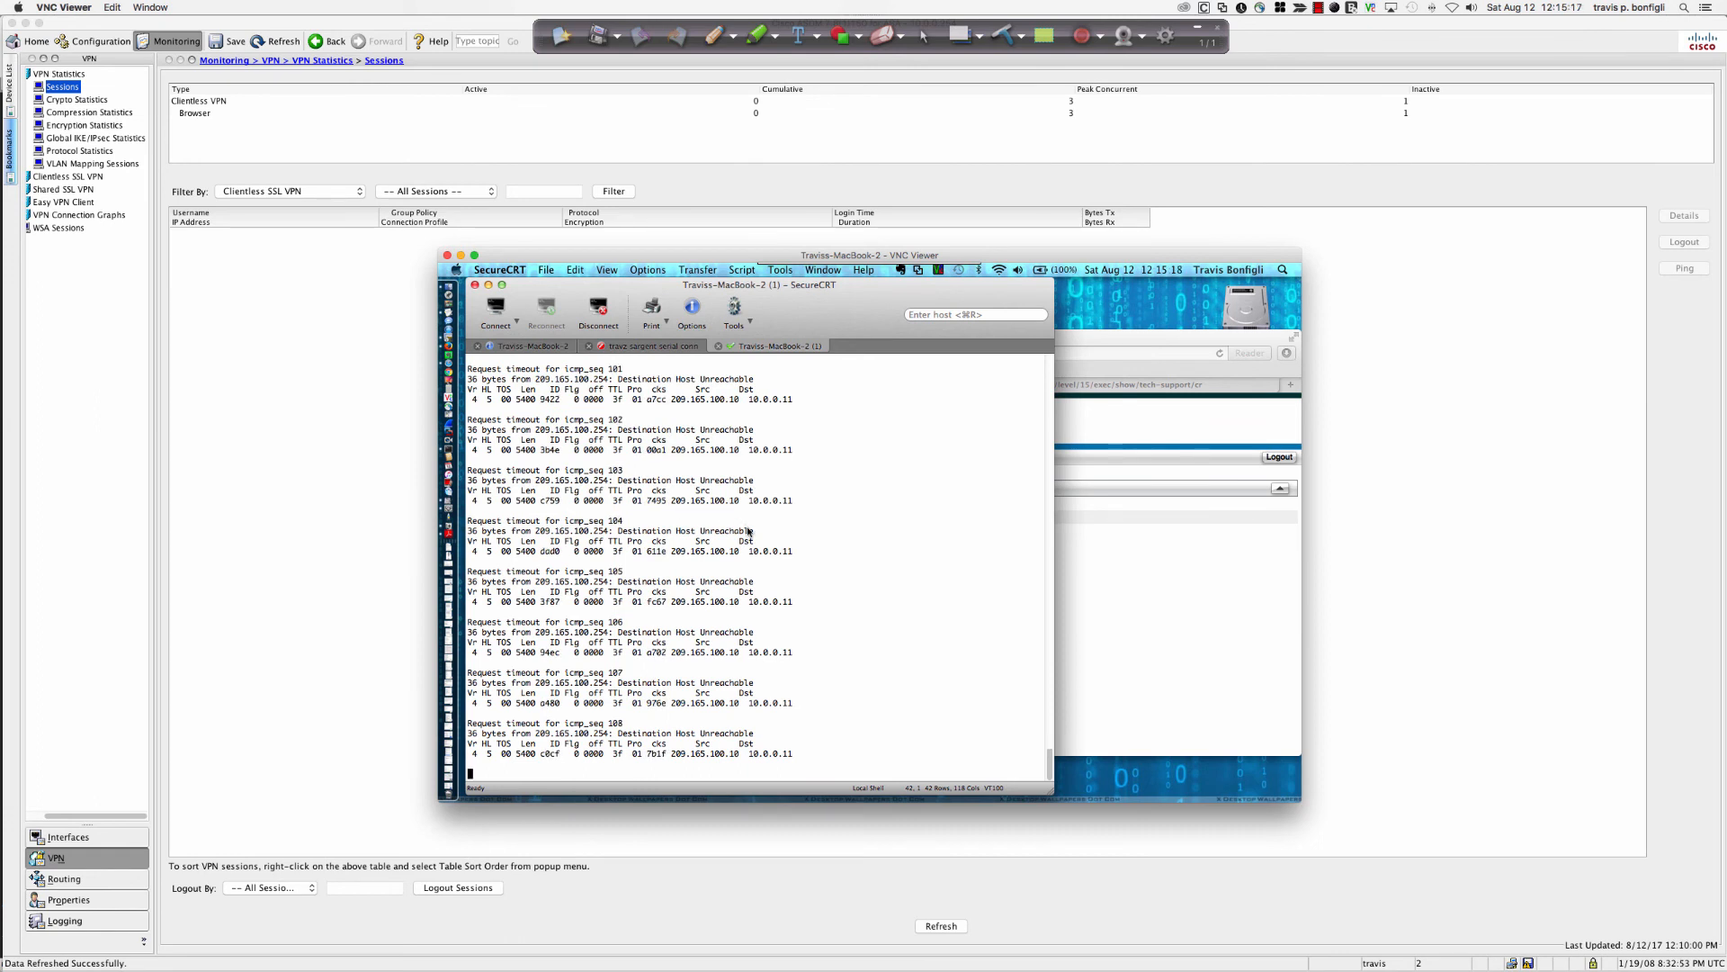
Stop the ping with Ctrl+C, check the serial conn tab, then return to Safari's portal.
key("ctrl+c")
left_click(653, 348)
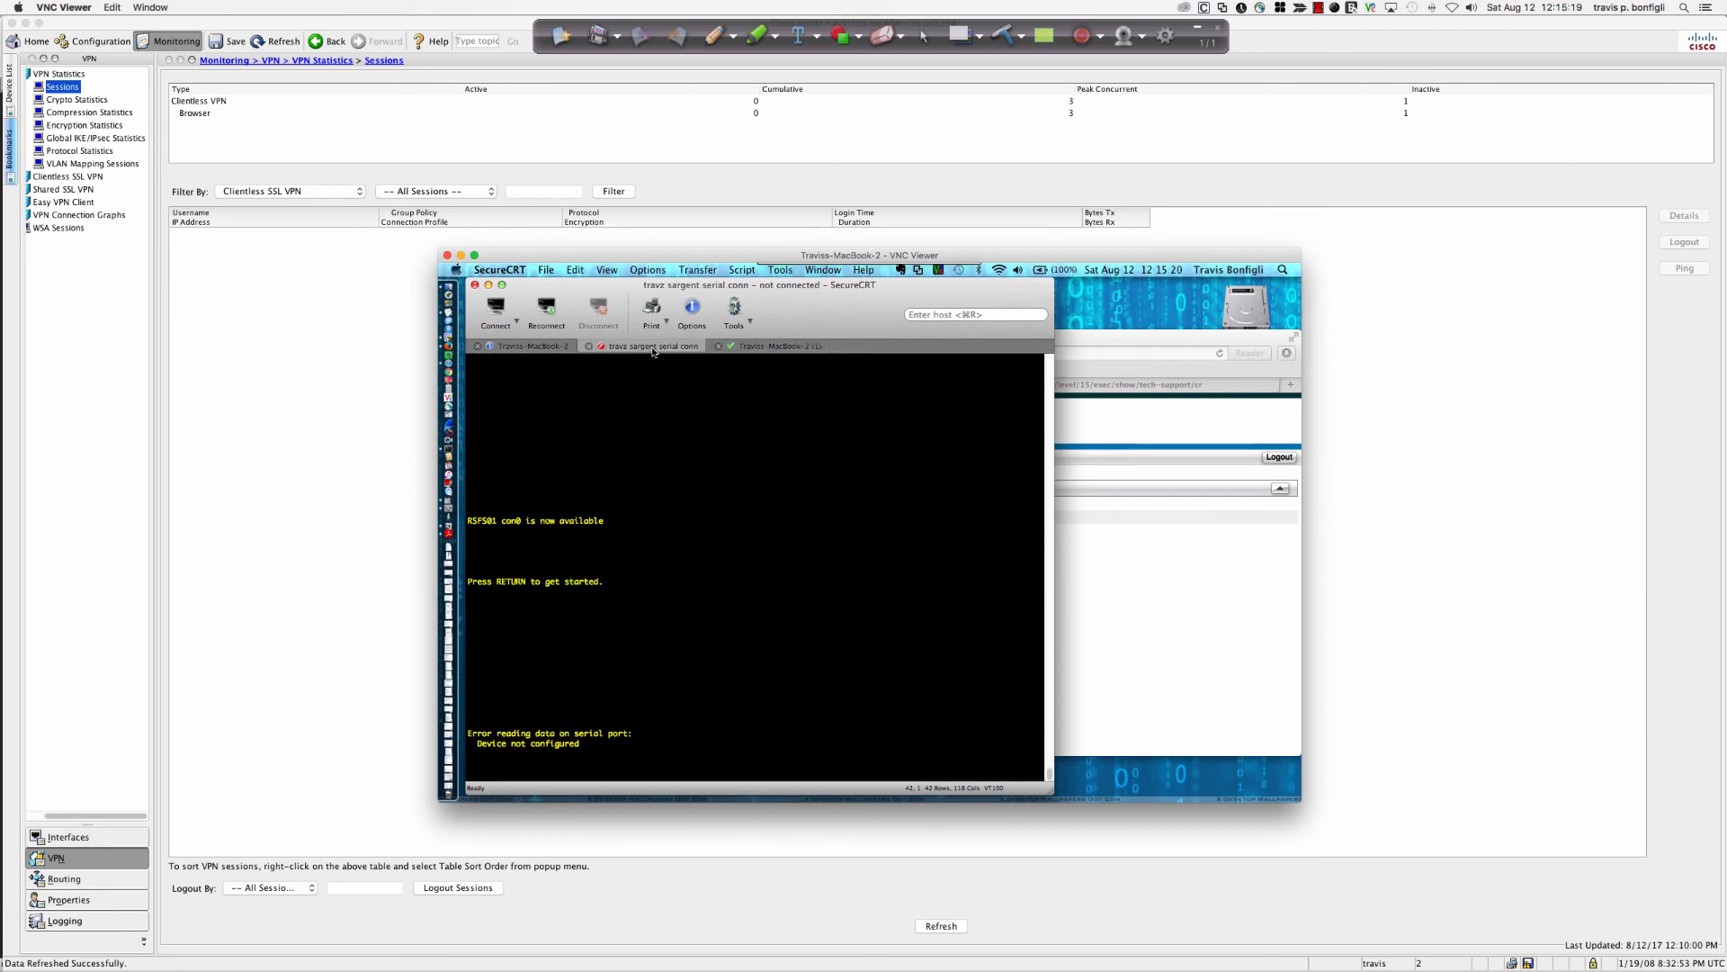
left_click(527, 347)
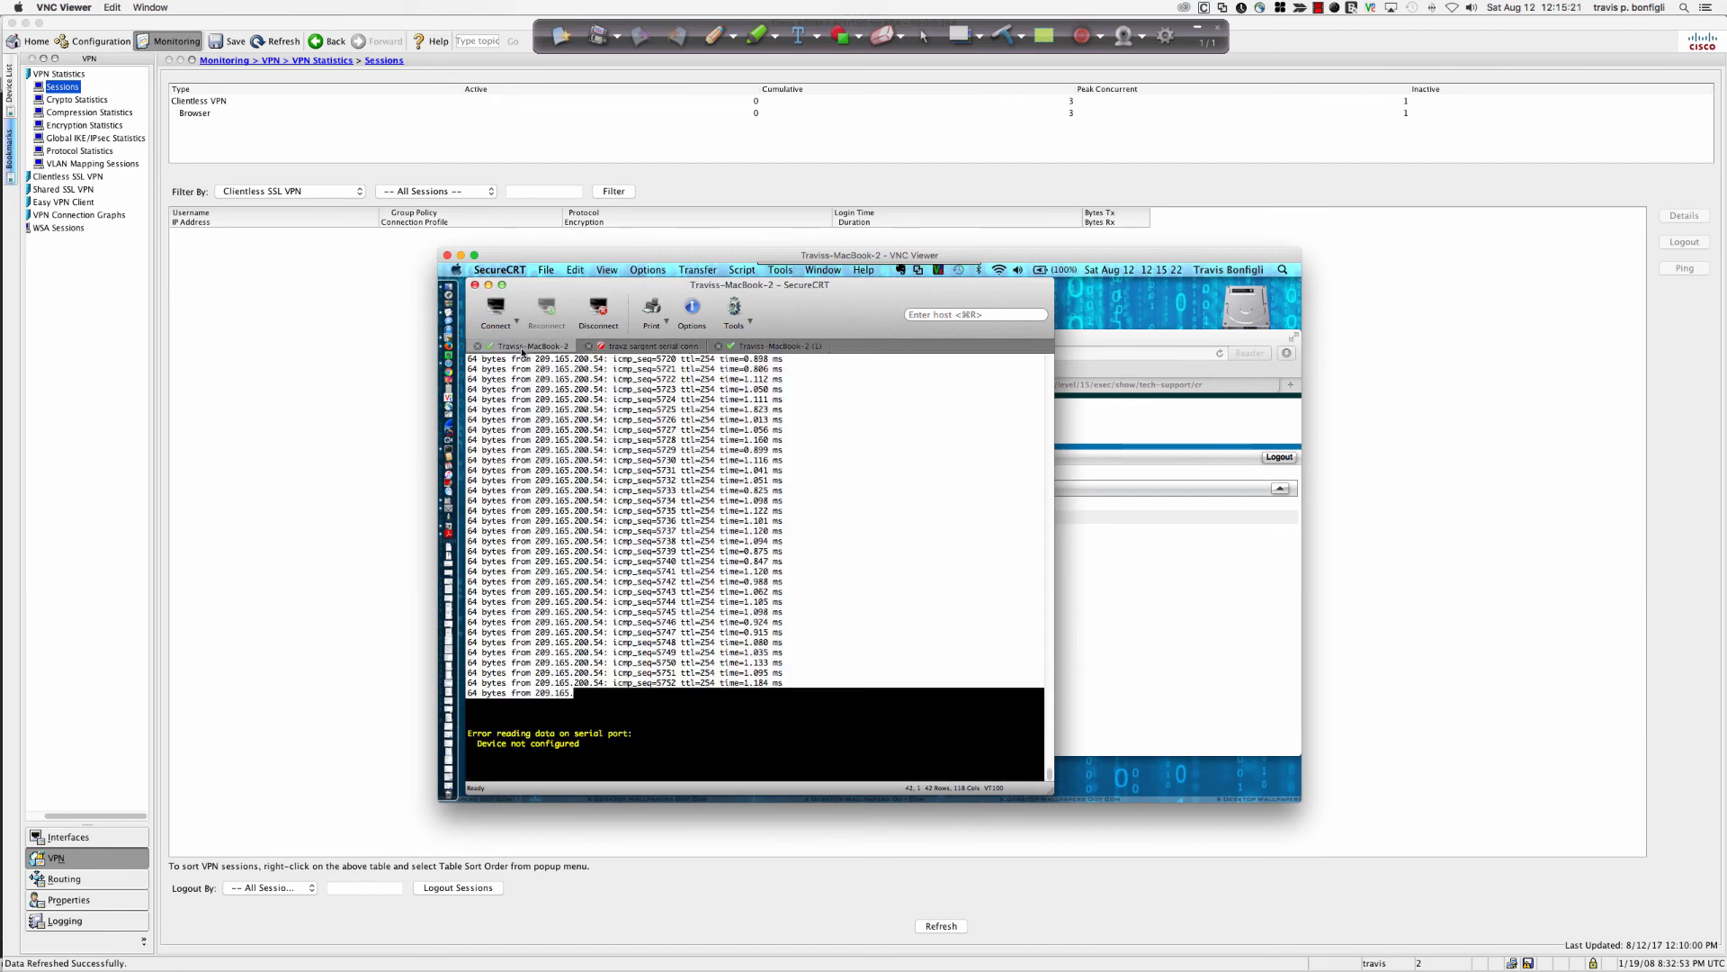
left_click(1133, 580)
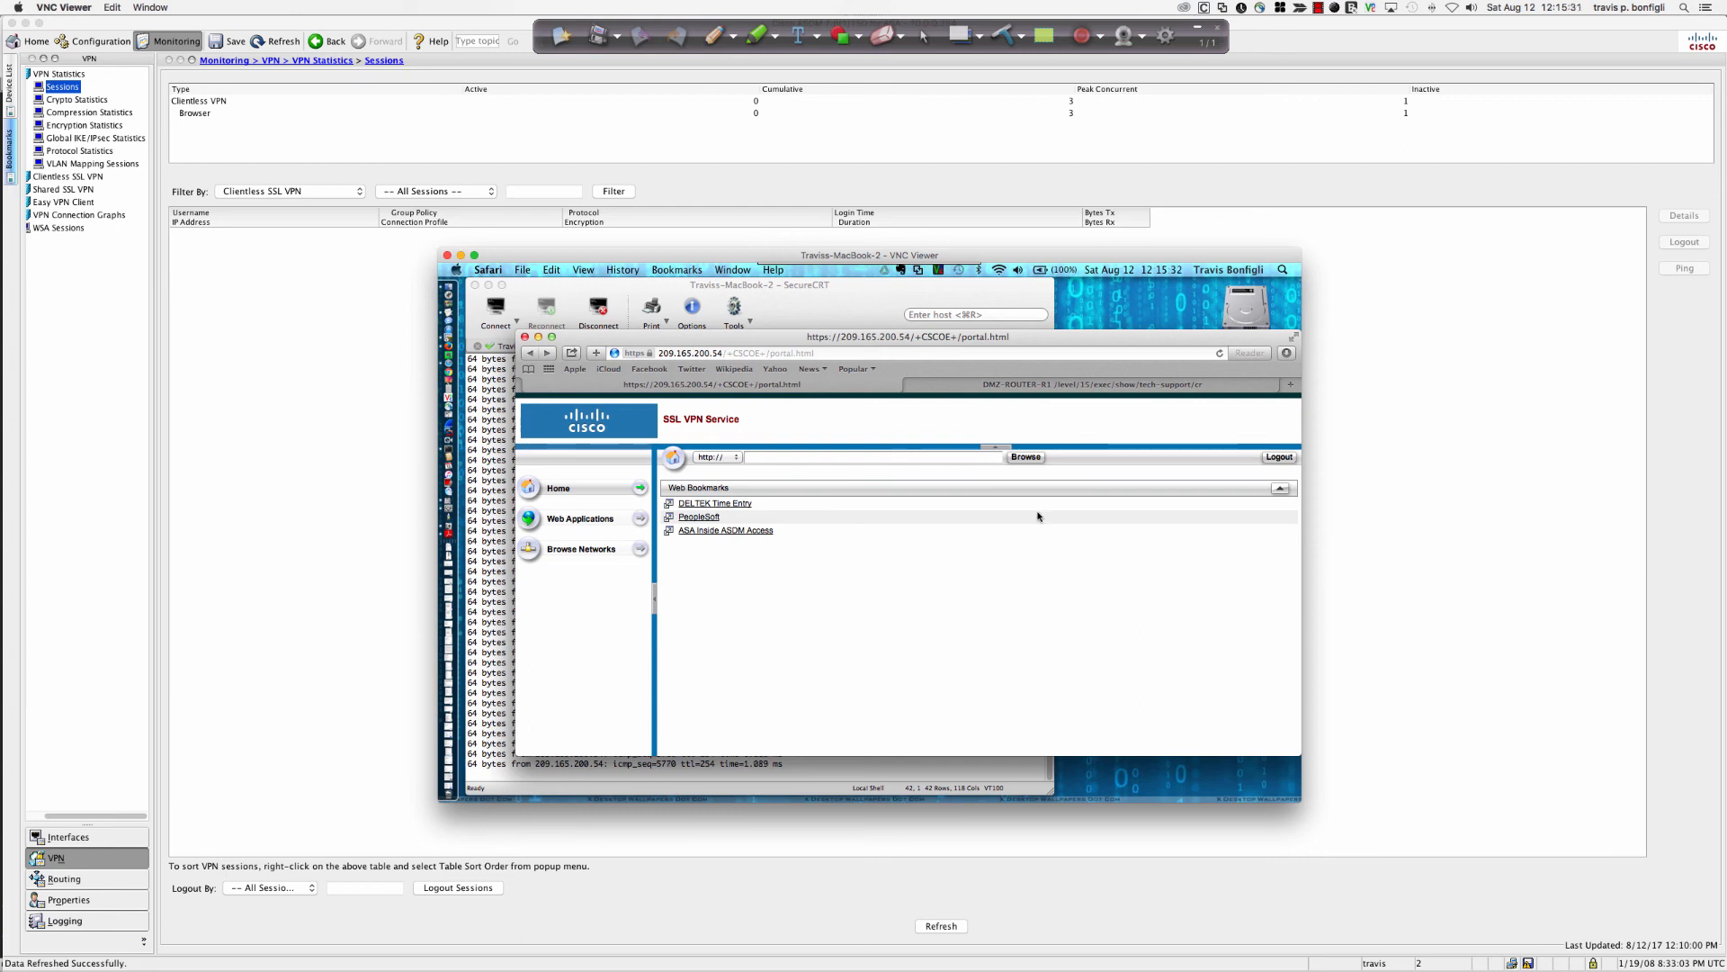
Refresh ASDM's VPN sessions to list the clientless session from 209.165.100.10 and review its tunnel details.
left_click(305, 386)
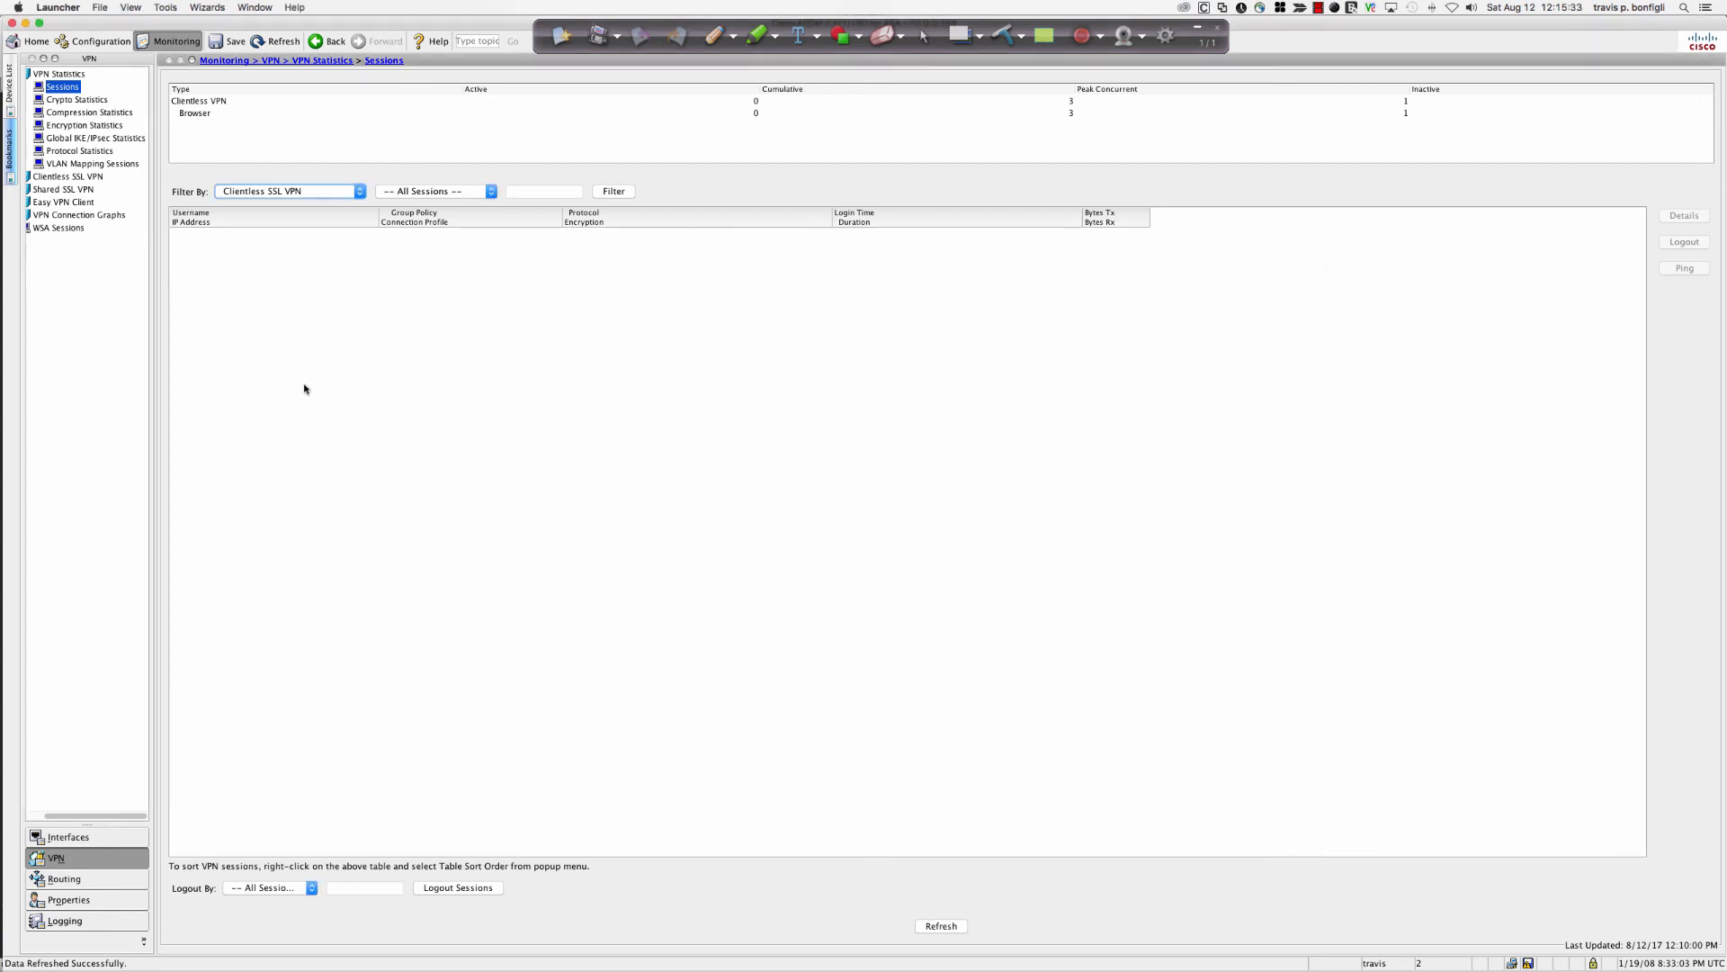
left_click(952, 925)
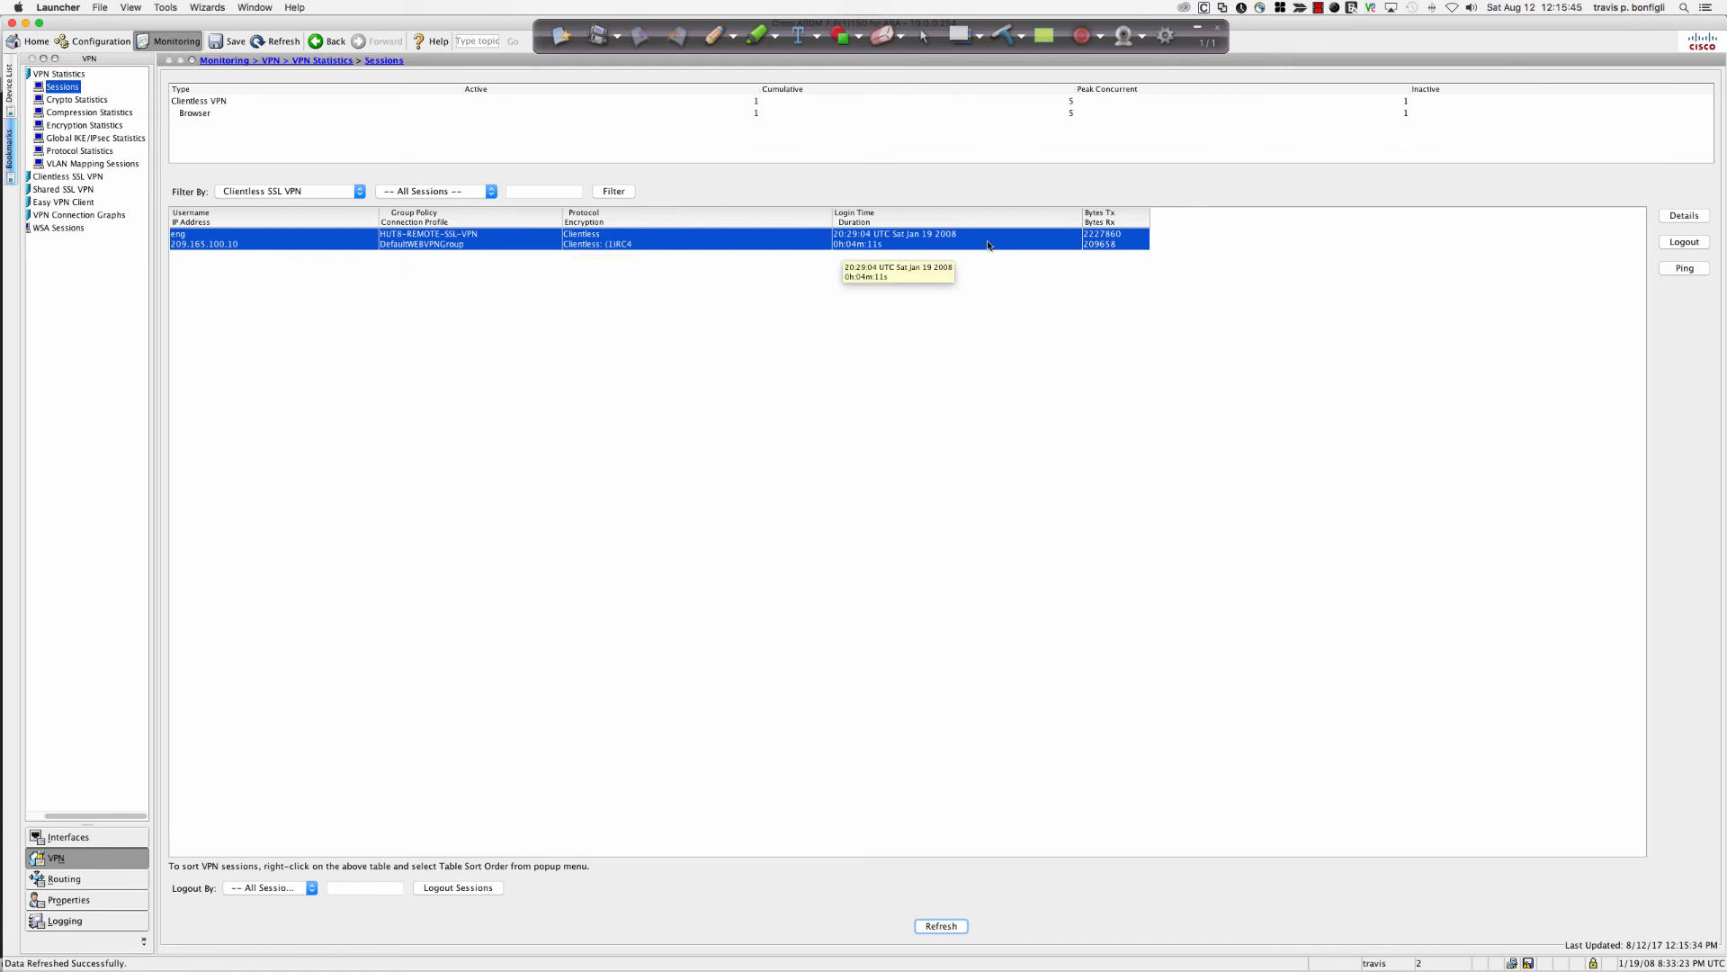
left_click(1684, 215)
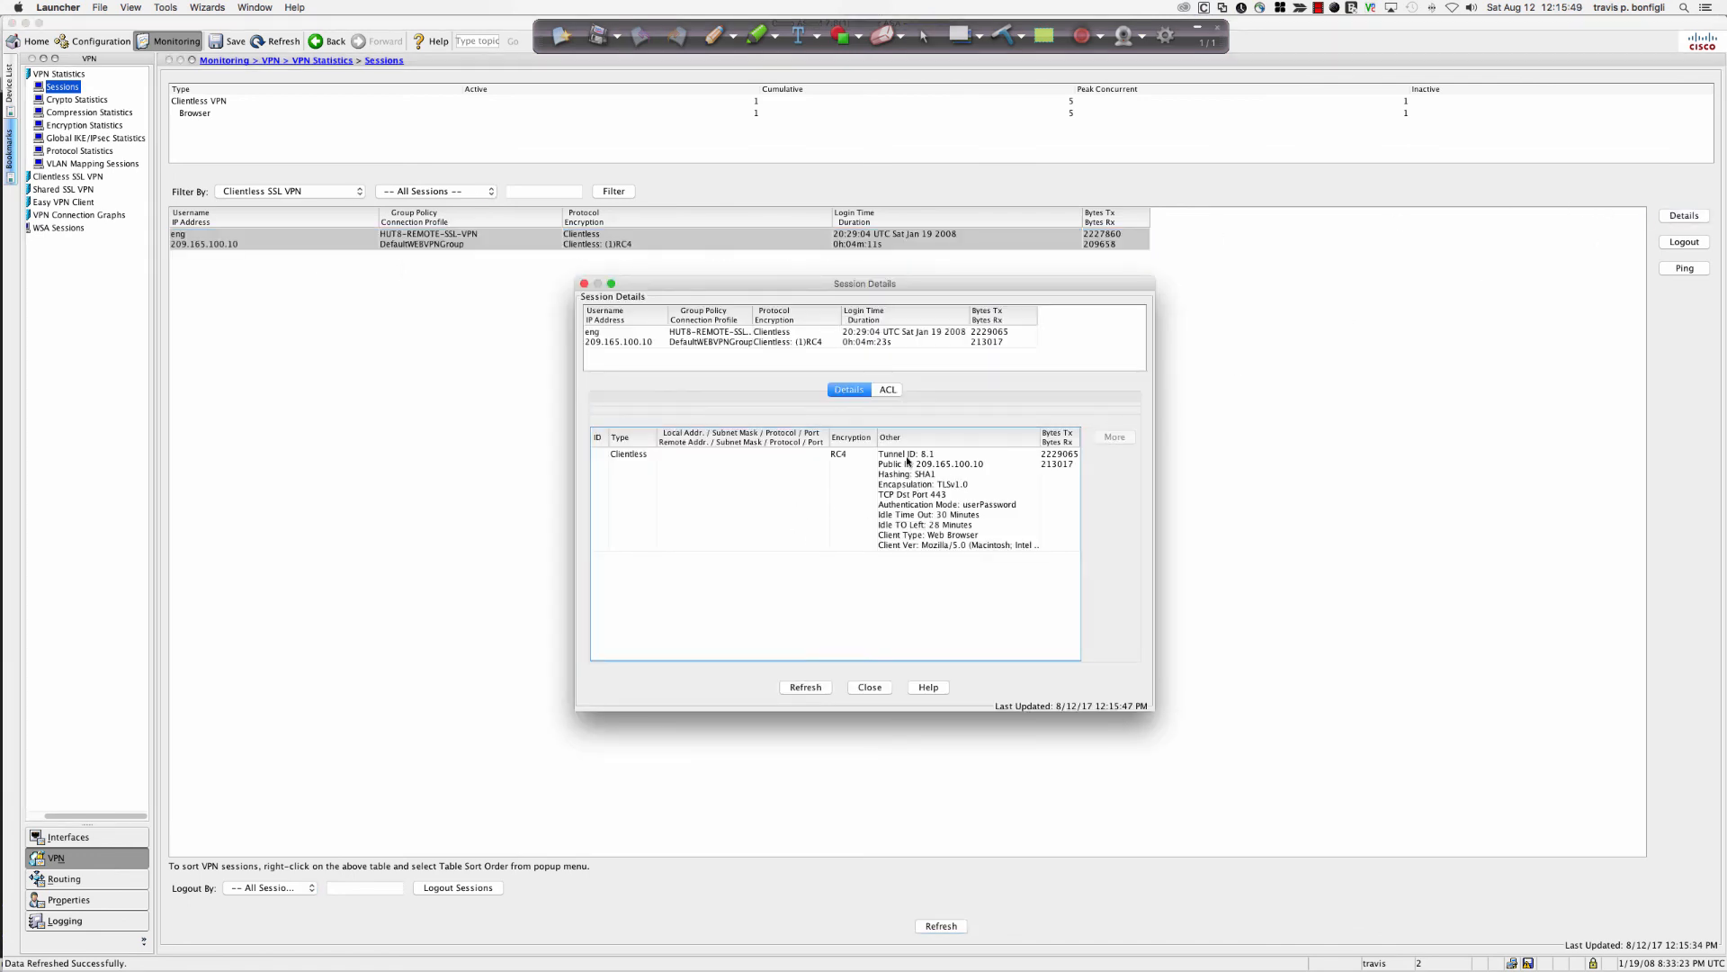
left_click(932, 467)
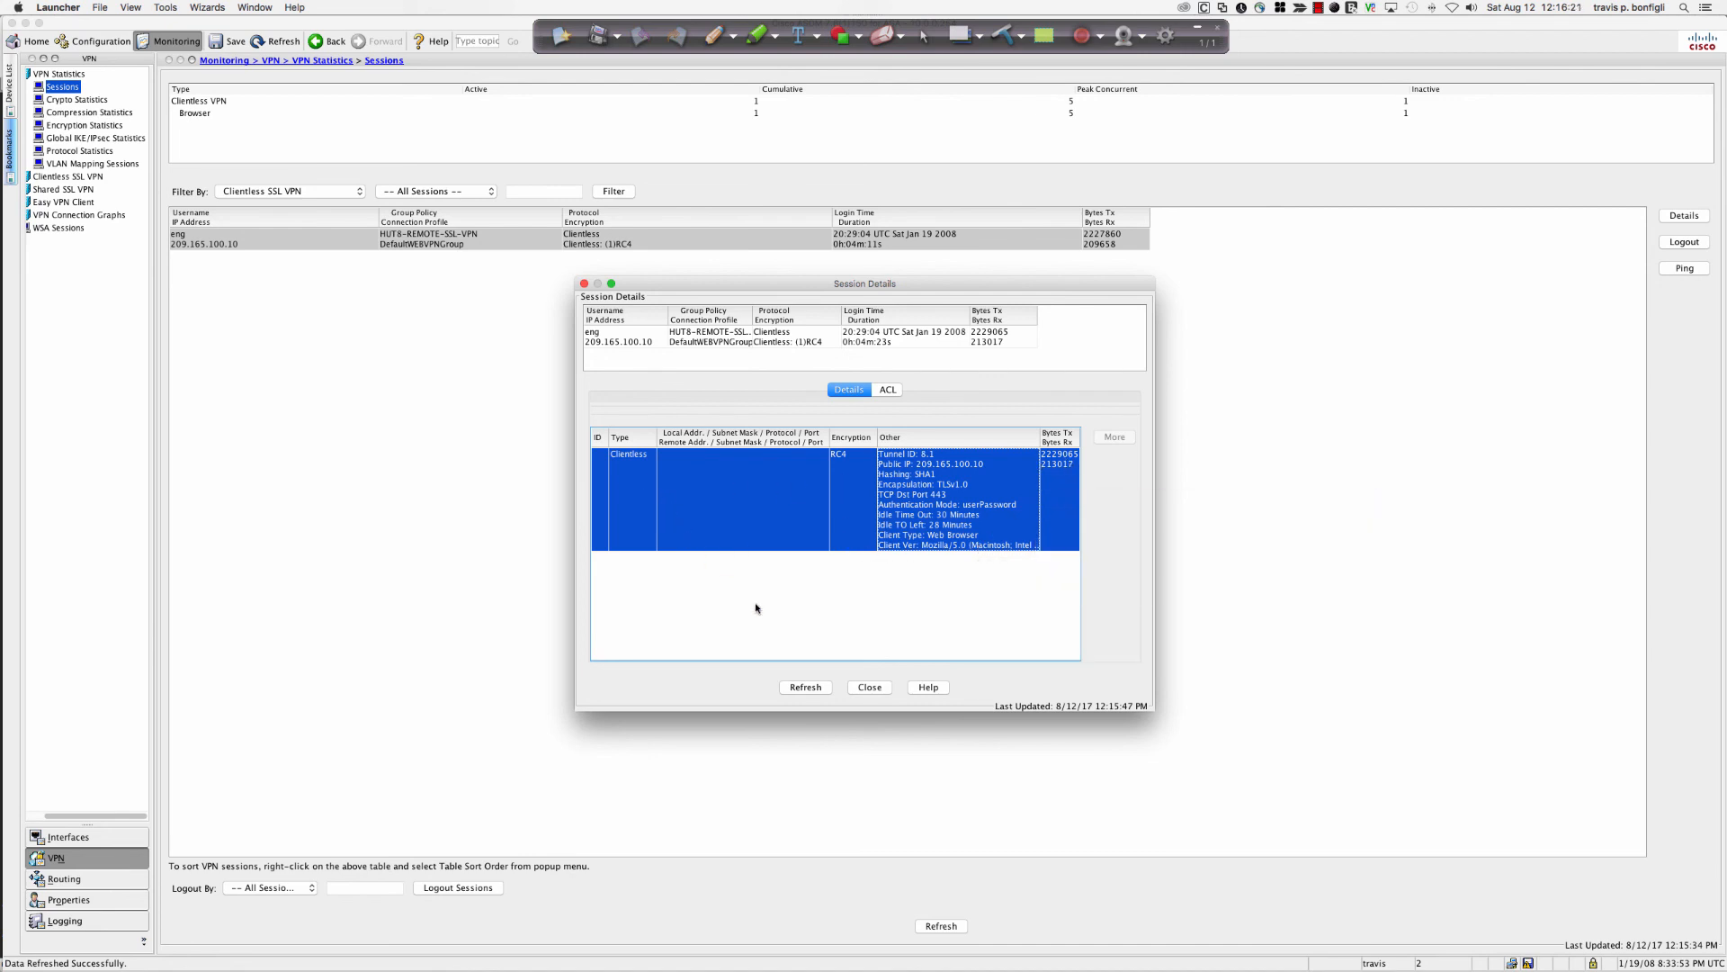
left_click(872, 687)
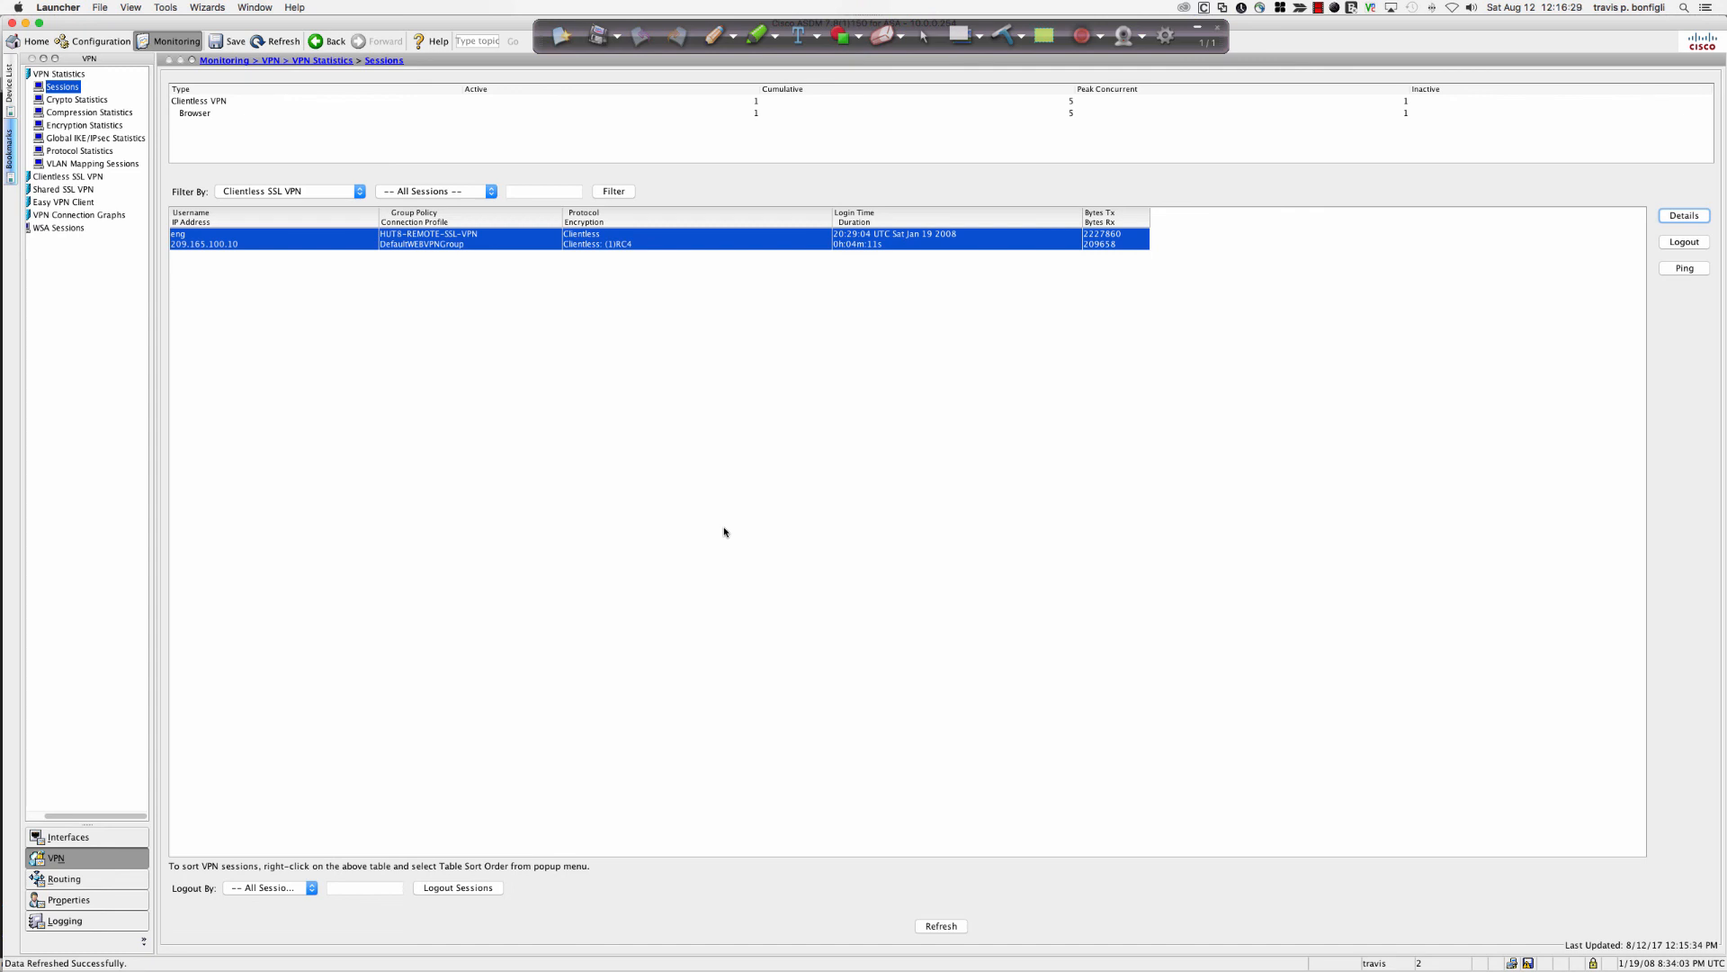
key("super+Tab")
key("super+Tab")
key("super+Tab")
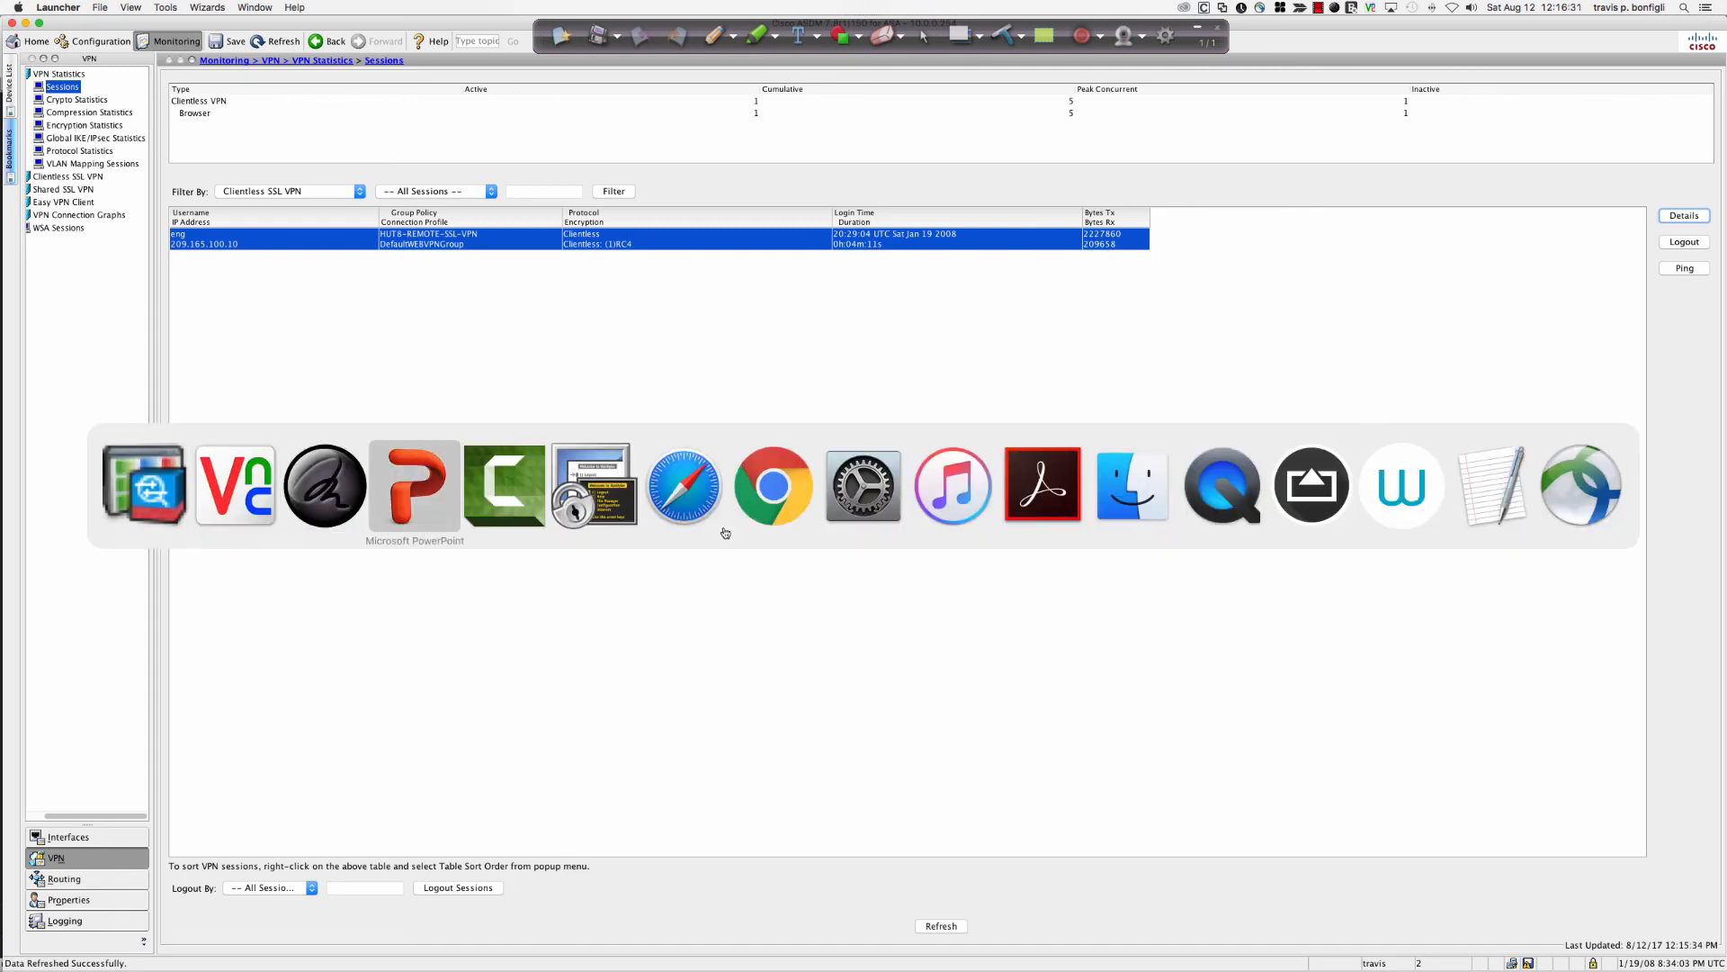